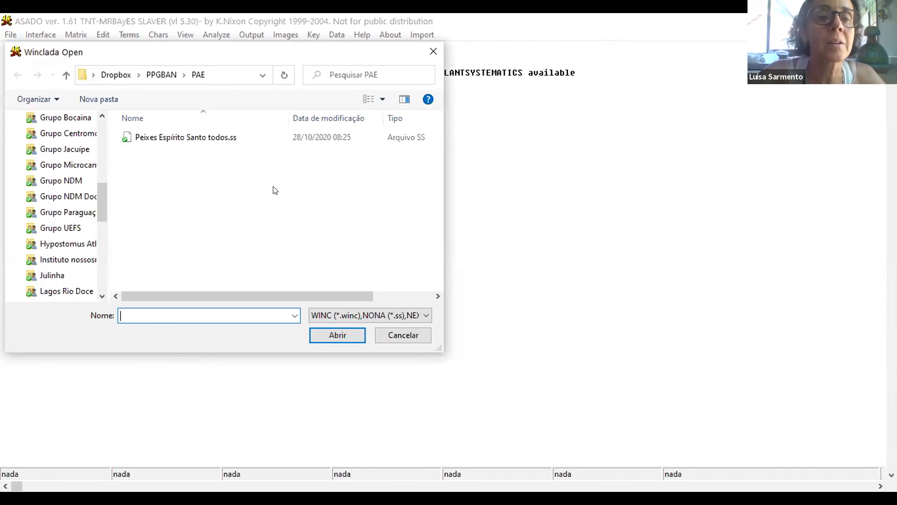
# Show all file types in the PAE folder and open the Peixes Espírito Santo file
pyautogui.click(422, 313)
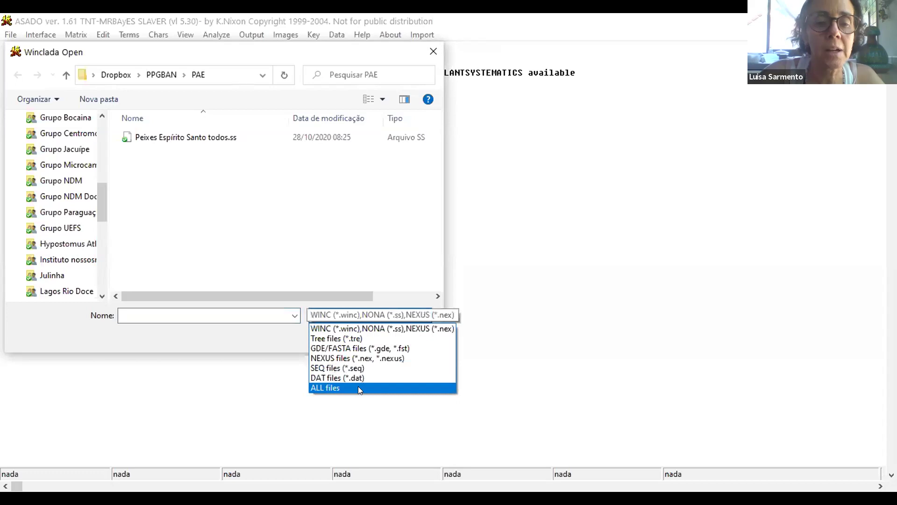
pyautogui.click(358, 388)
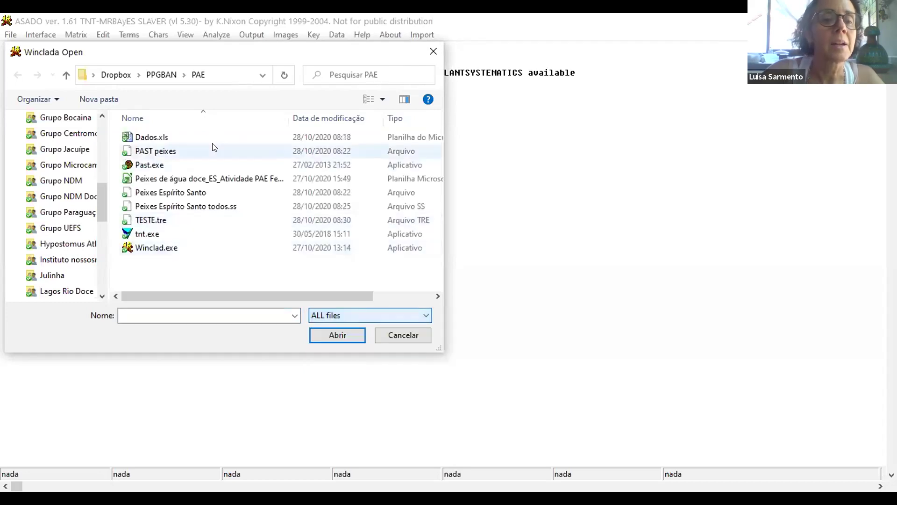
pyautogui.click(169, 195)
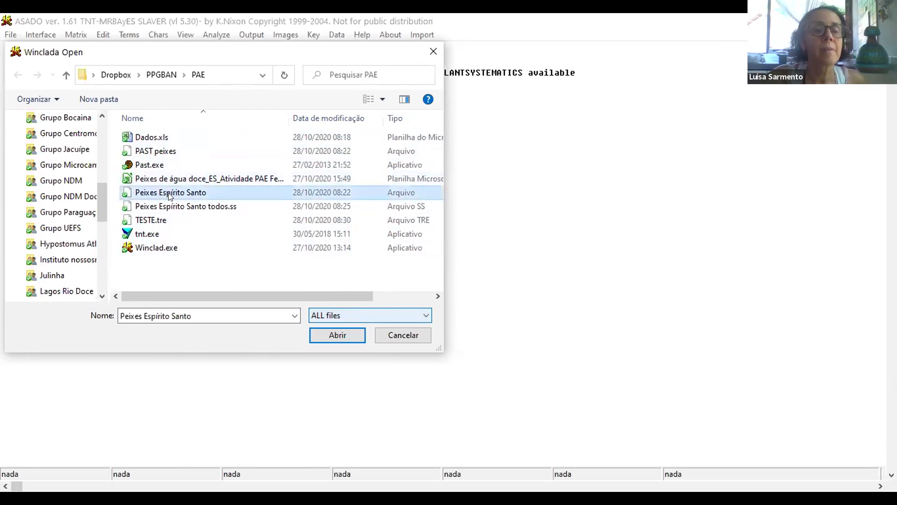
pyautogui.click(329, 336)
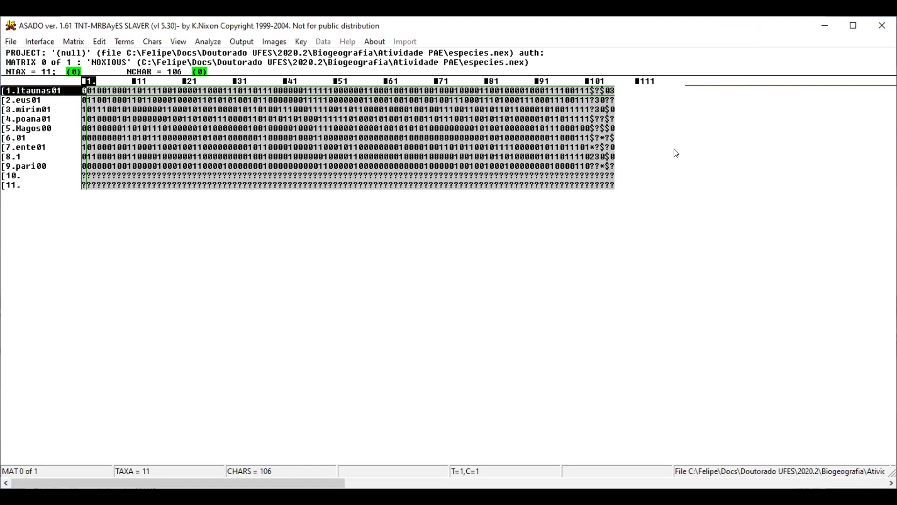
# Examine the taxon names in the especies.nex matrix and their states at characters 1 and 103
pyautogui.press('Down')
pyautogui.press('Down')
pyautogui.press('Down')
pyautogui.press('Down')
pyautogui.press('Down')
pyautogui.press('Down')
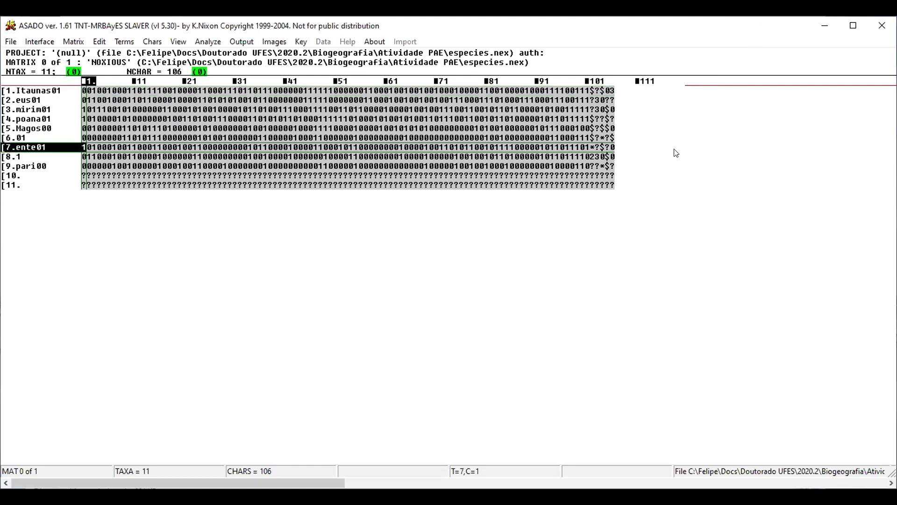
pyautogui.click(598, 91)
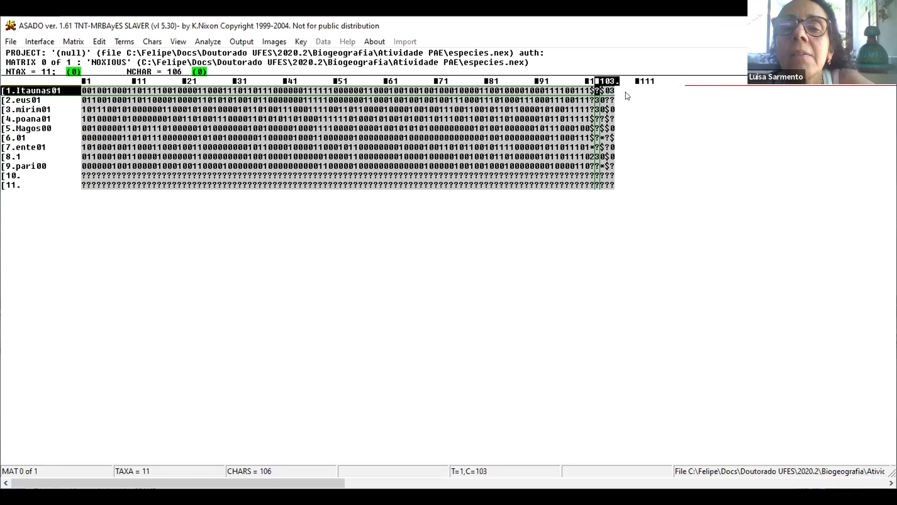
pyautogui.click(7, 174)
pyautogui.click(24, 152)
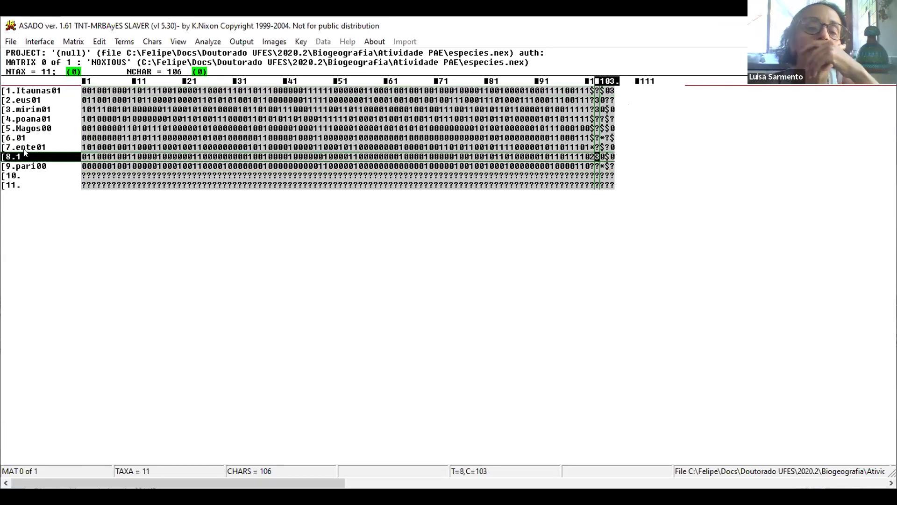
pyautogui.click(24, 146)
pyautogui.click(26, 137)
pyautogui.click(28, 128)
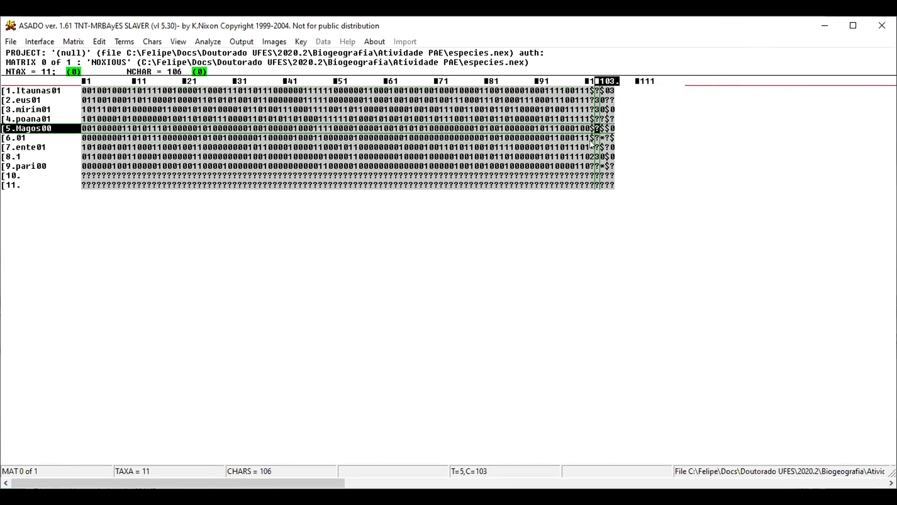
# Highlight characters 1 to 101 across the matrix and inspect the remaining end characters and the unnamed tenth taxon
pyautogui.moveTo(588, 166); pyautogui.dragTo(85, 95)
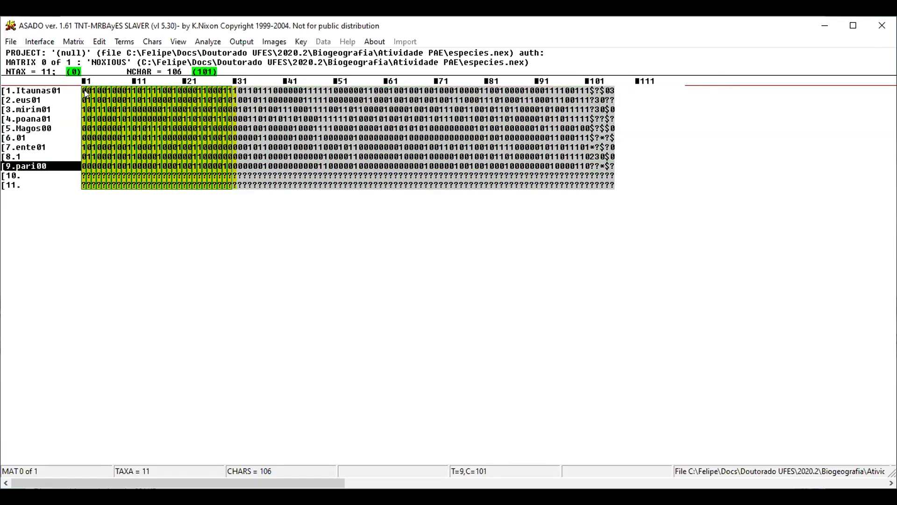
pyautogui.click(598, 143)
pyautogui.press('Down')
pyautogui.press('Down')
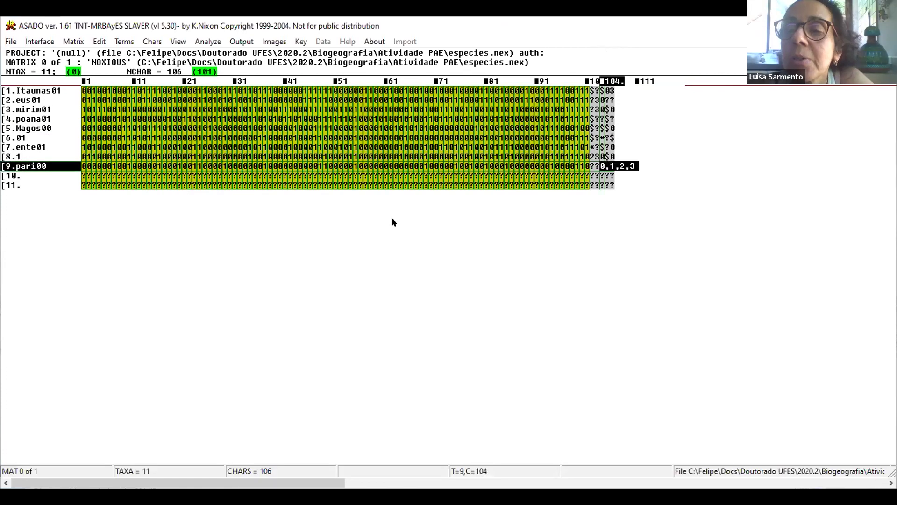
pyautogui.click(386, 166)
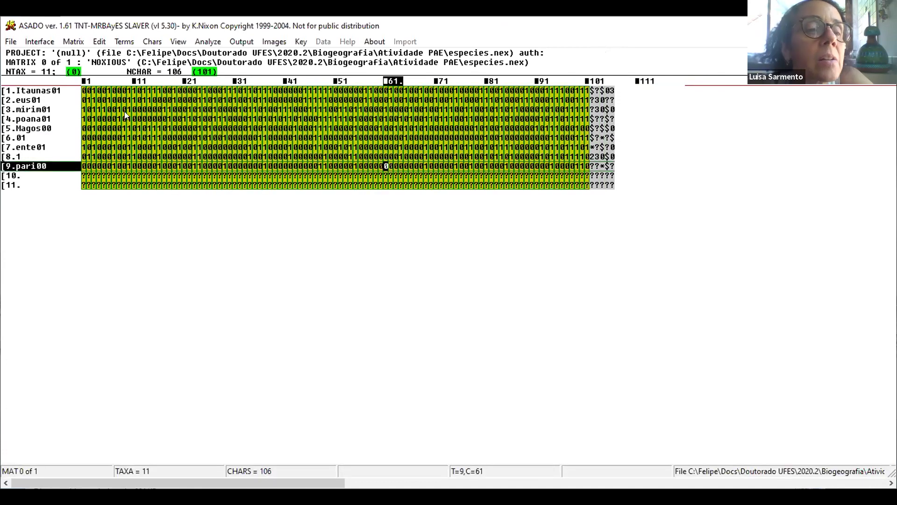
pyautogui.click(84, 92)
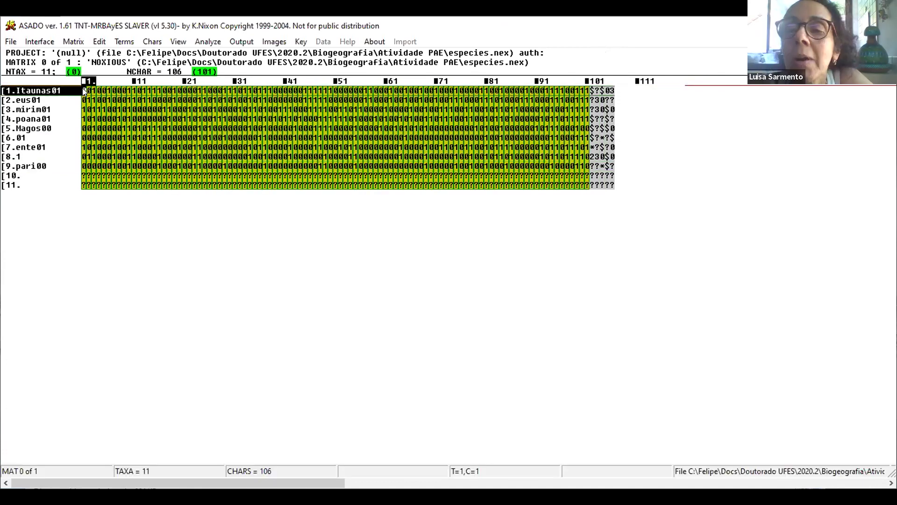
pyautogui.click(12, 175)
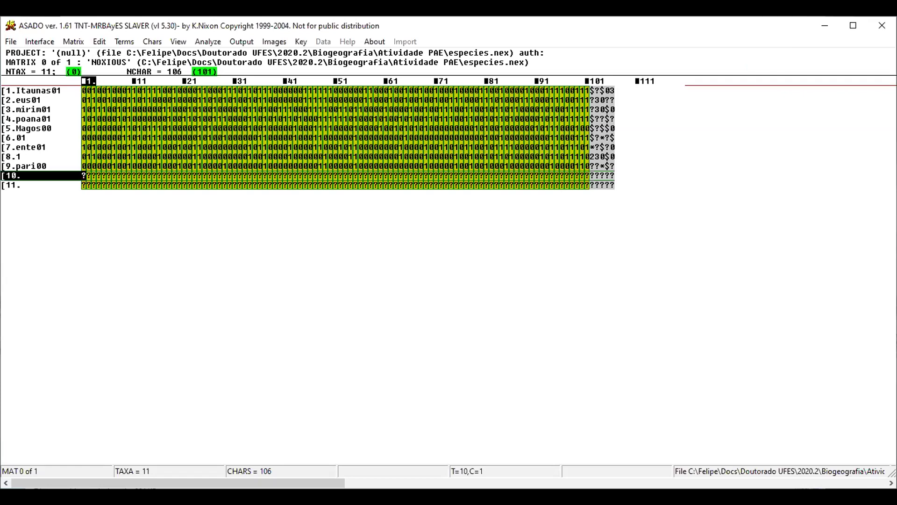
pyautogui.click(9, 42)
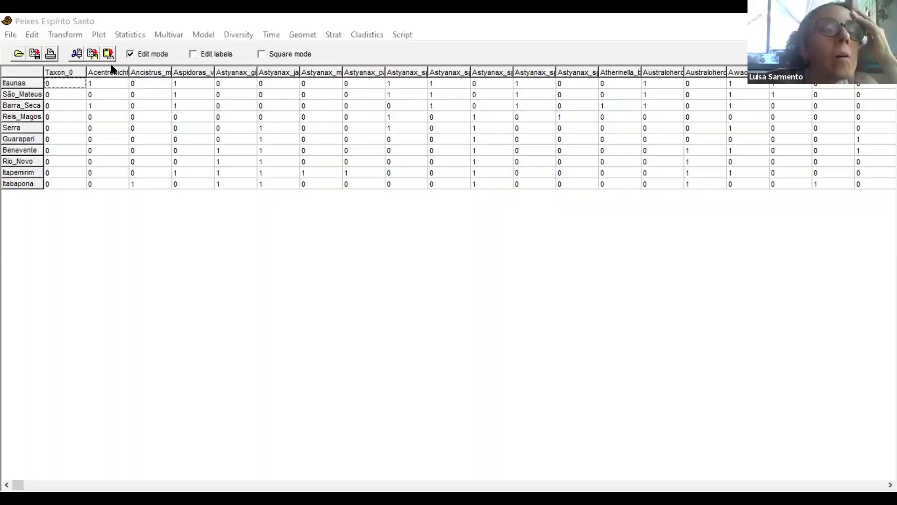
# Turn off Edit mode, turn on Edit labels, and go through the species column labels
pyautogui.click(116, 72)
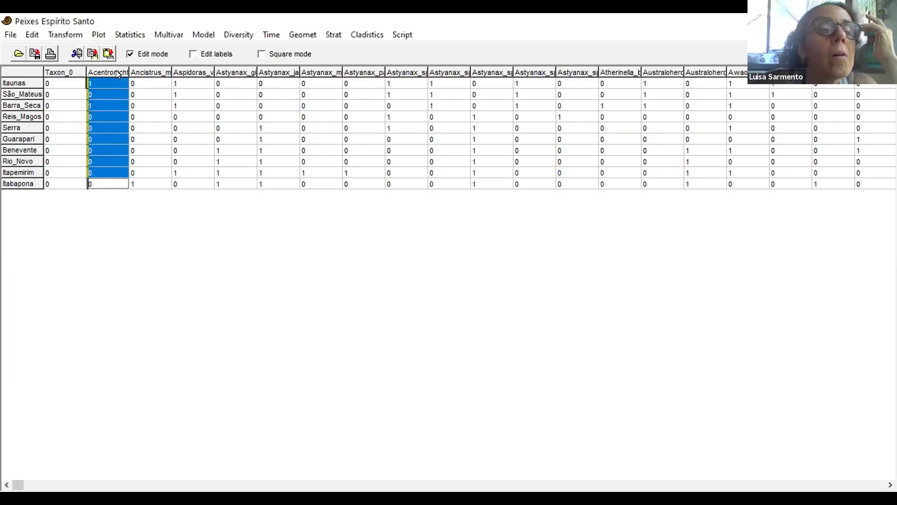
pyautogui.click(130, 54)
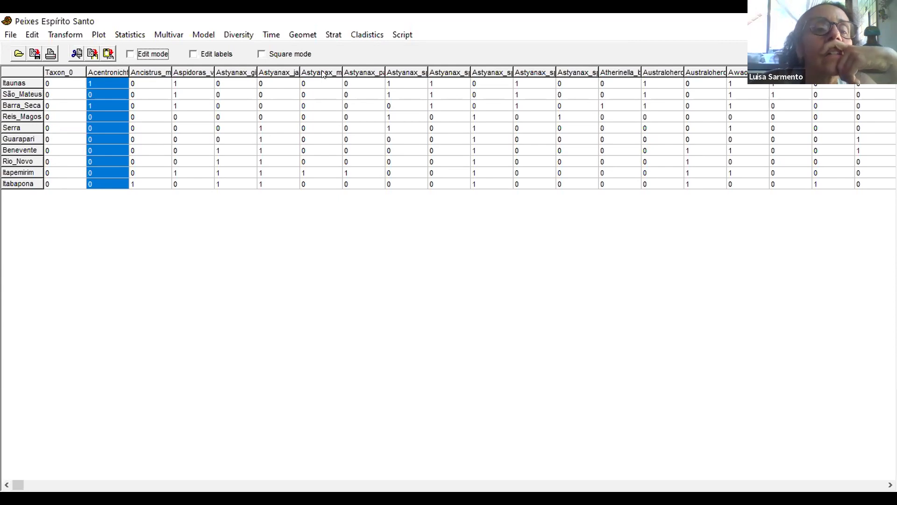
pyautogui.click(194, 53)
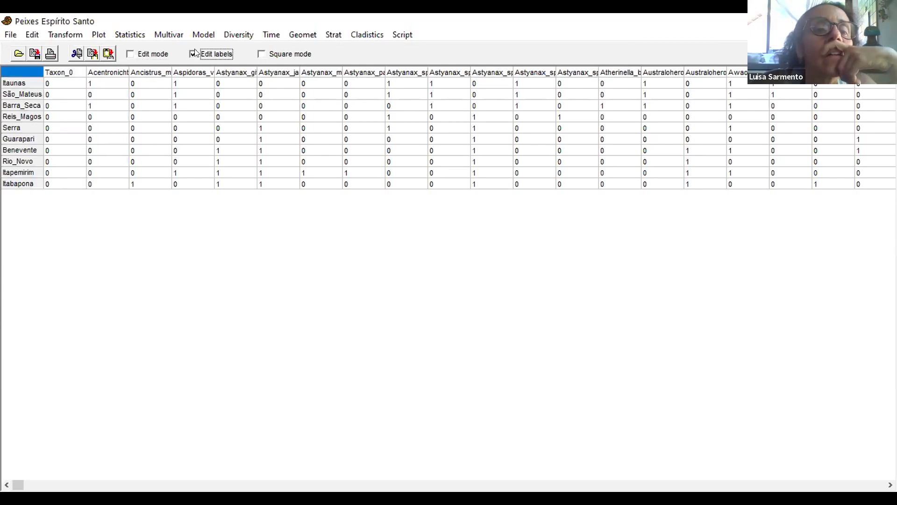
pyautogui.click(235, 77)
pyautogui.click(311, 76)
pyautogui.click(362, 75)
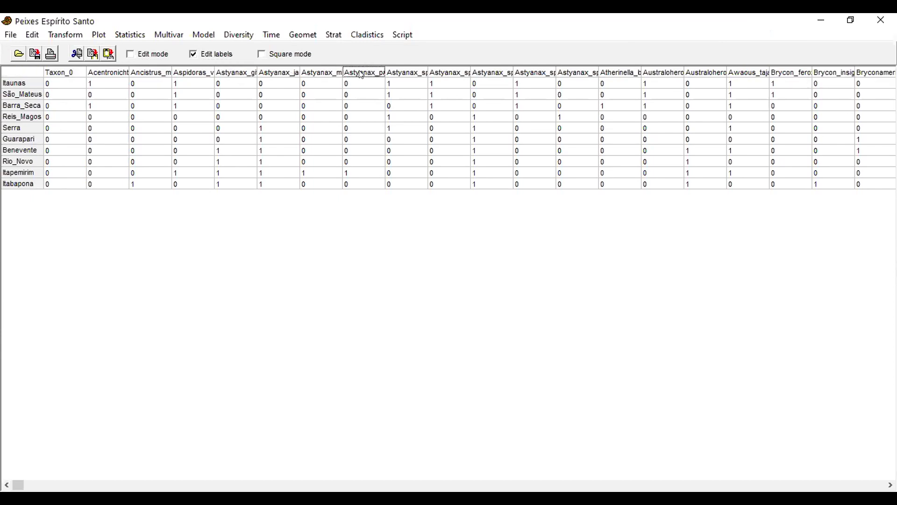
pyautogui.click(479, 75)
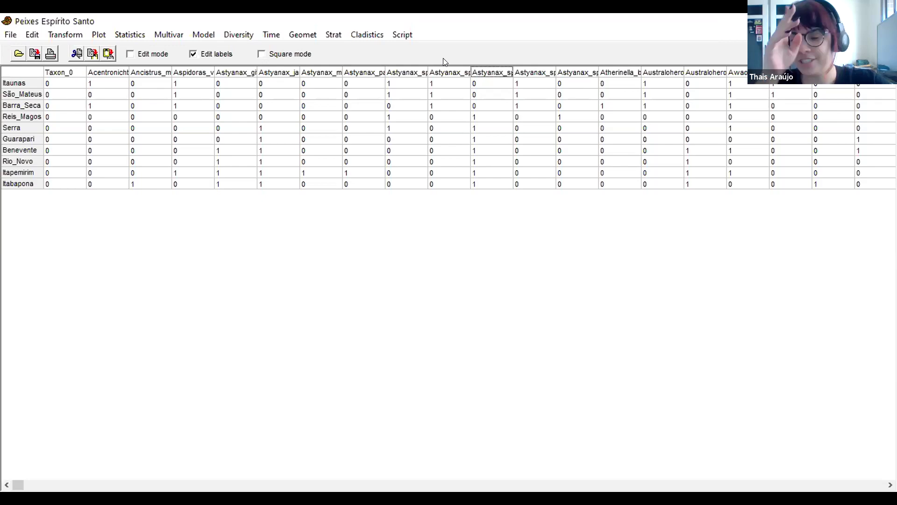
pyautogui.click(118, 73)
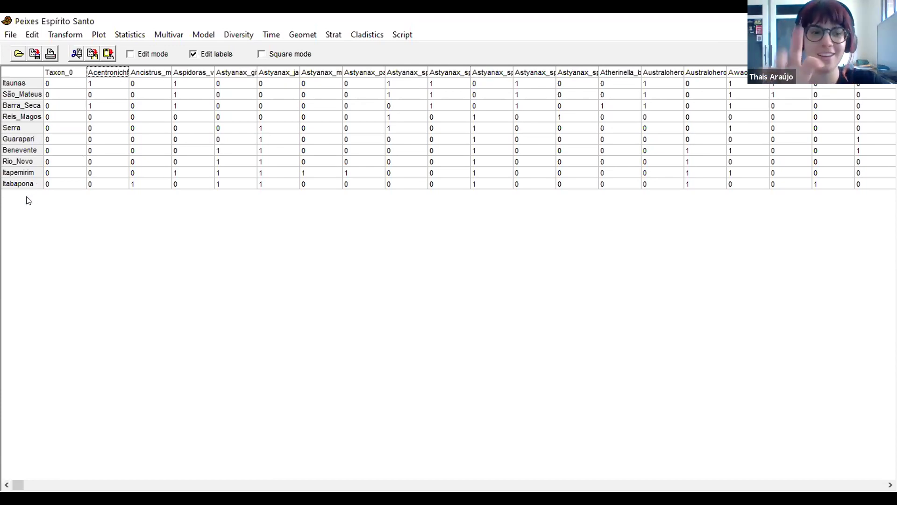
# Check the river basin row labels from São_Mateus down to Itabapona
pyautogui.click(25, 95)
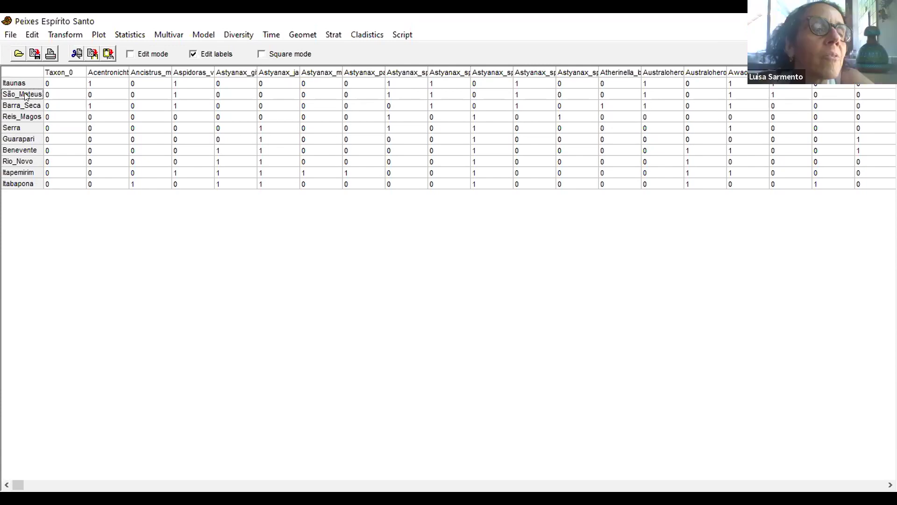
pyautogui.click(33, 103)
pyautogui.click(34, 117)
pyautogui.click(35, 128)
pyautogui.click(36, 162)
pyautogui.click(37, 174)
pyautogui.click(35, 184)
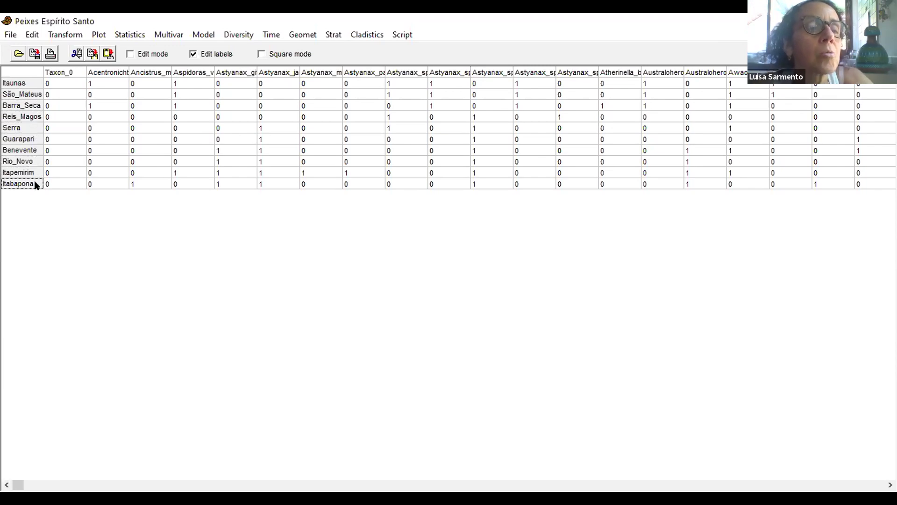
pyautogui.click(37, 153)
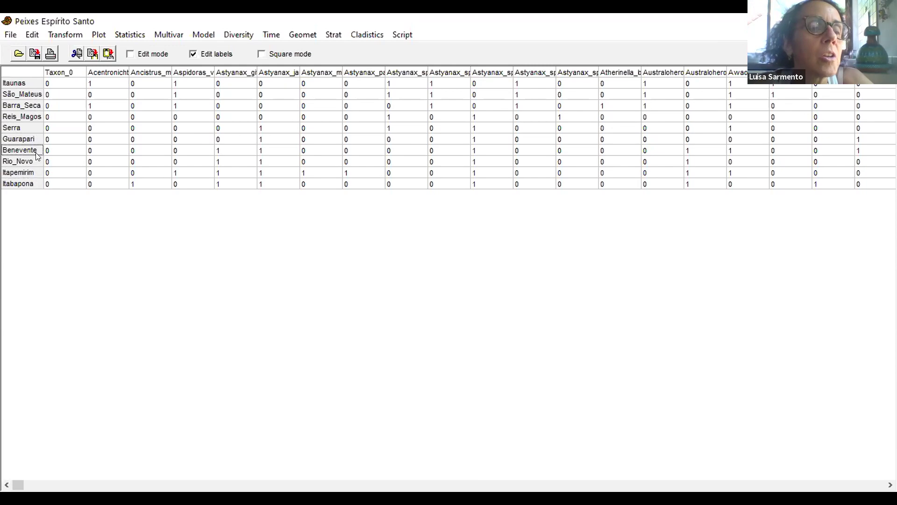
pyautogui.click(38, 162)
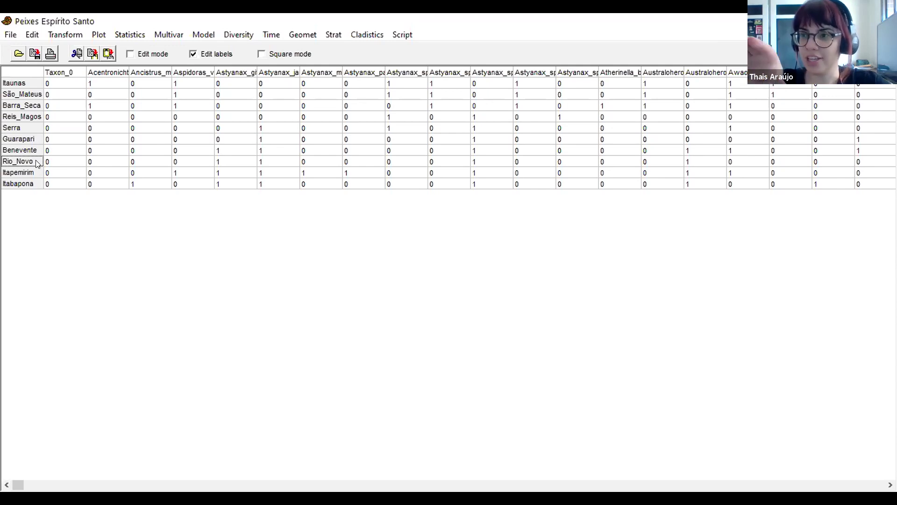
# Turn Edit mode back on and turn off Edit labels for the Peixes Espírito Santo table
pyautogui.click(130, 54)
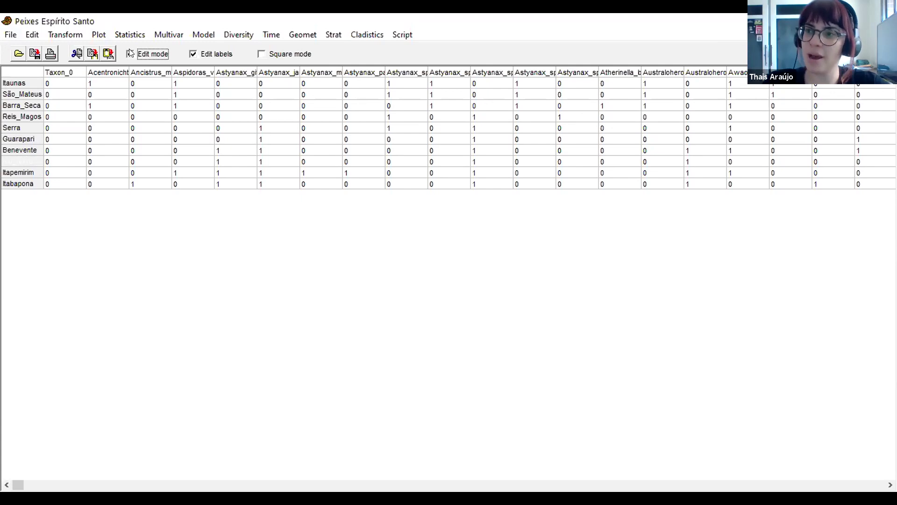
pyautogui.click(193, 54)
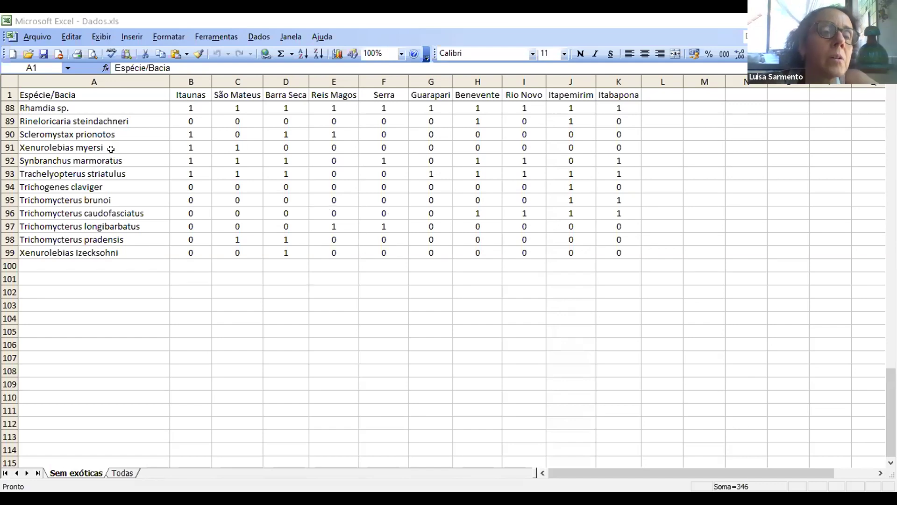
# Look over the full data range of the Sem exóticas sheet and the species names in rows 88 to 92
pyautogui.hotkey('ctrl', 'a')
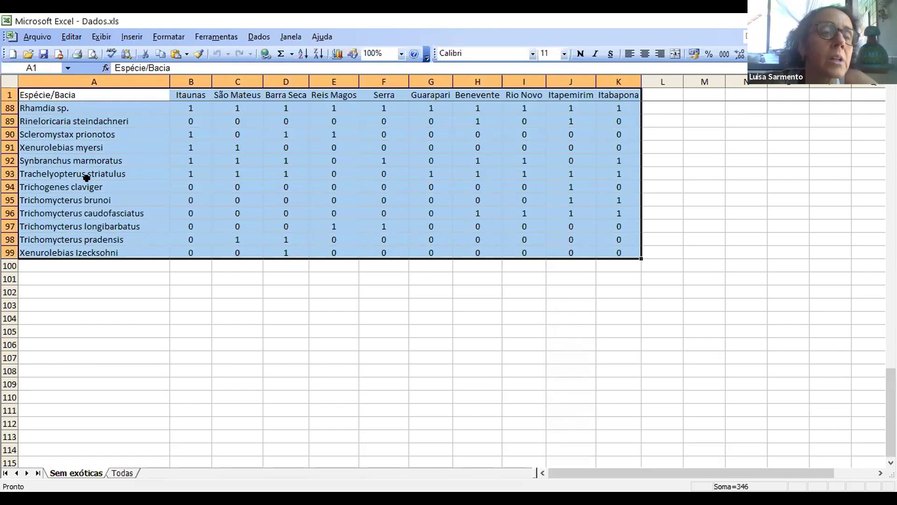
pyautogui.click(81, 154)
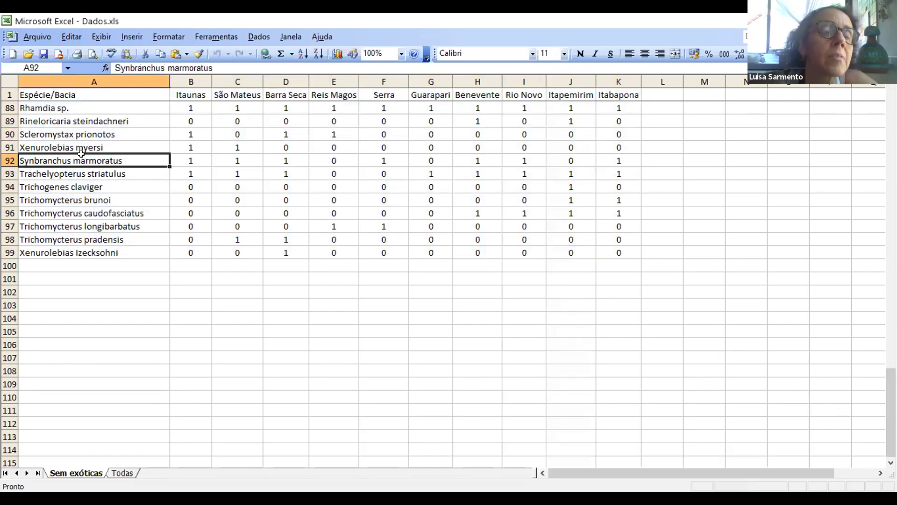
pyautogui.click(88, 117)
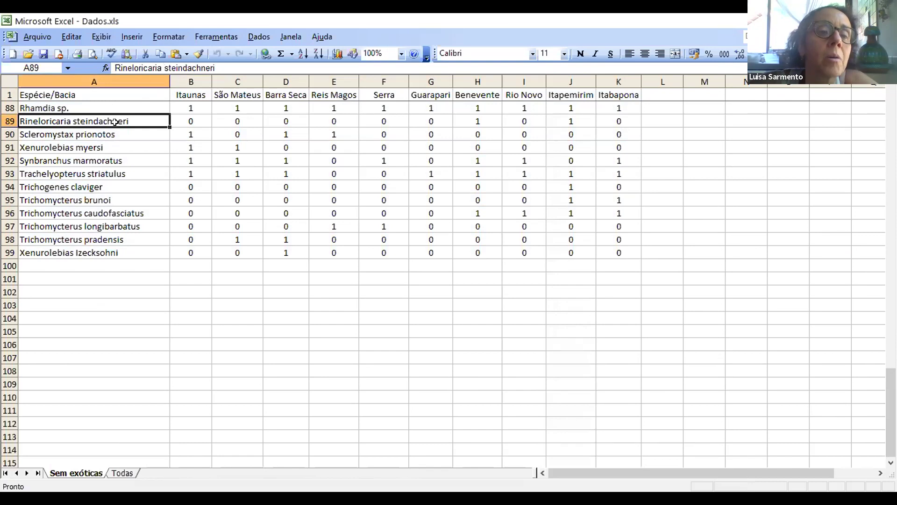
pyautogui.click(73, 104)
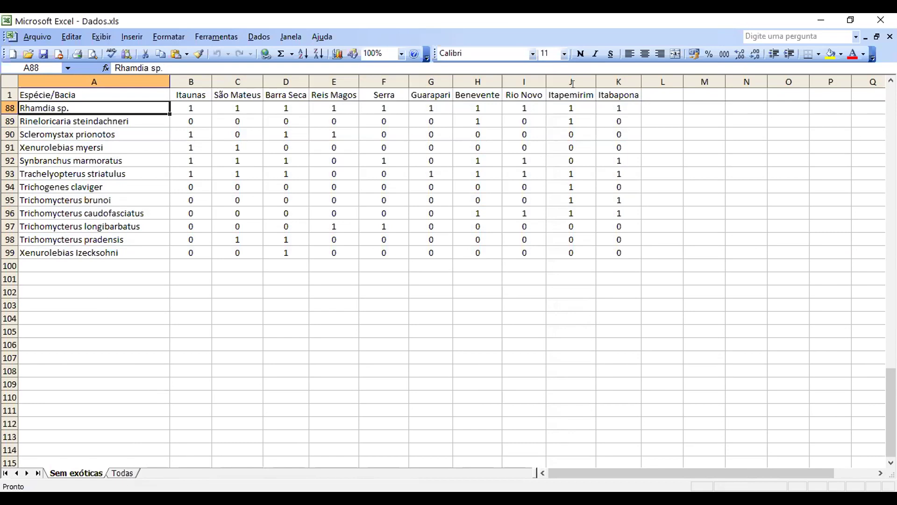
# Select the whole species-by-basin table A1:K99 in the Sem exóticas sheet and copy it
pyautogui.scroll(20, 728, 116)
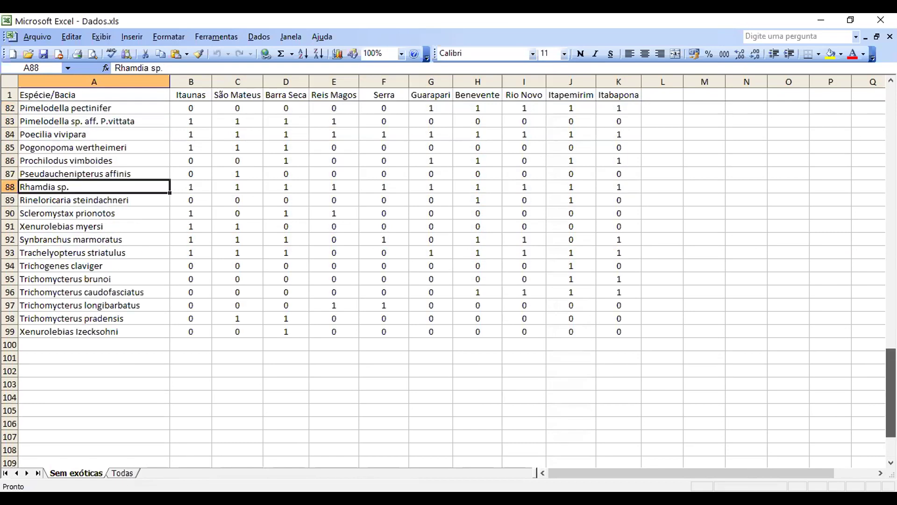
pyautogui.scroll(5, 728, 116)
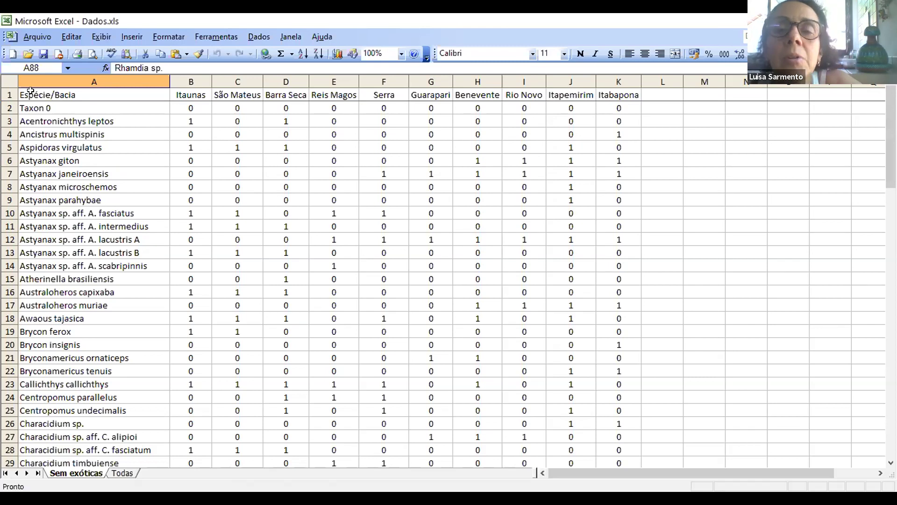
pyautogui.moveTo(35, 90); pyautogui.dragTo(604, 154)
pyautogui.rightClick(496, 134)
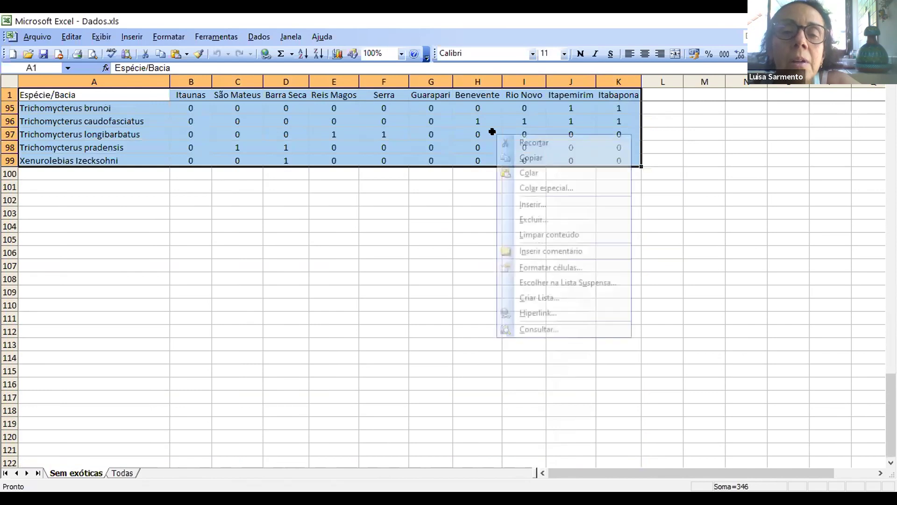
pyautogui.click(533, 160)
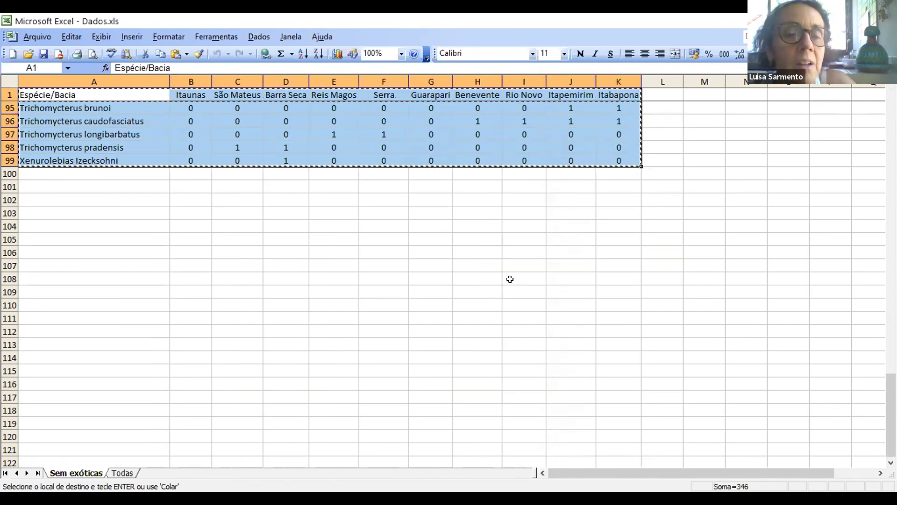
pyautogui.press('Escape')
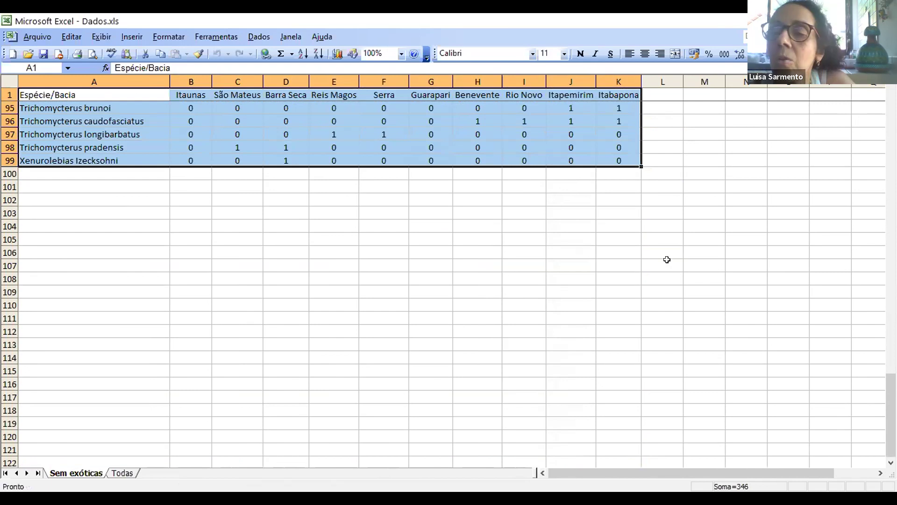
# Review the Sem exóticas table by selecting A1:K99 again and returning to its first rows
pyautogui.moveTo(891, 414); pyautogui.dragTo(890, 126)
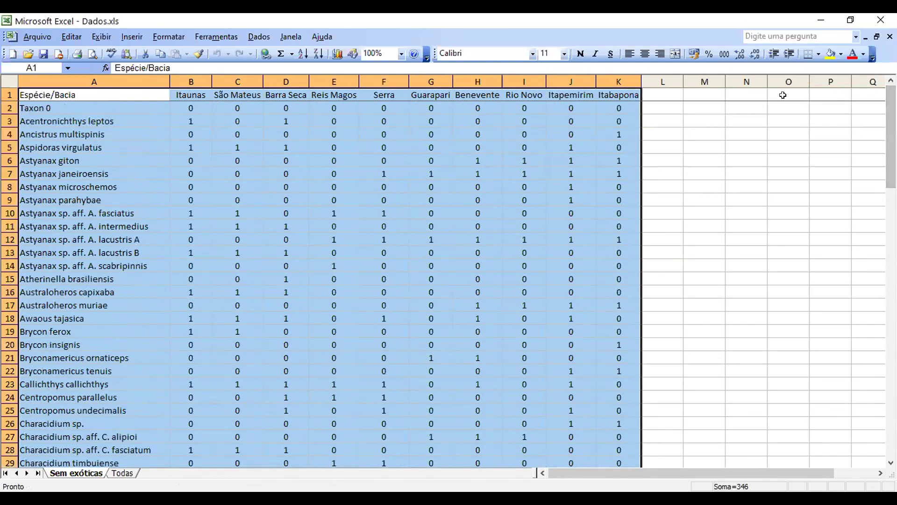
pyautogui.click(59, 234)
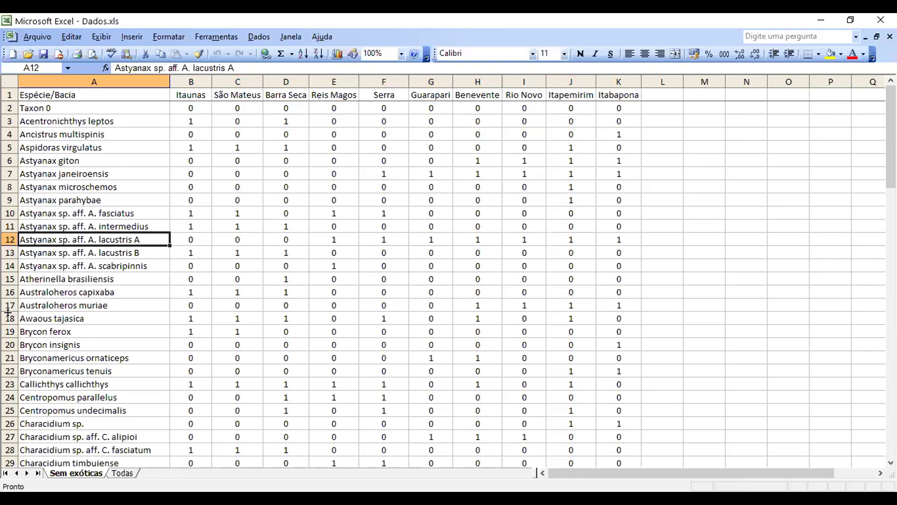
pyautogui.moveTo(25, 100); pyautogui.dragTo(605, 269)
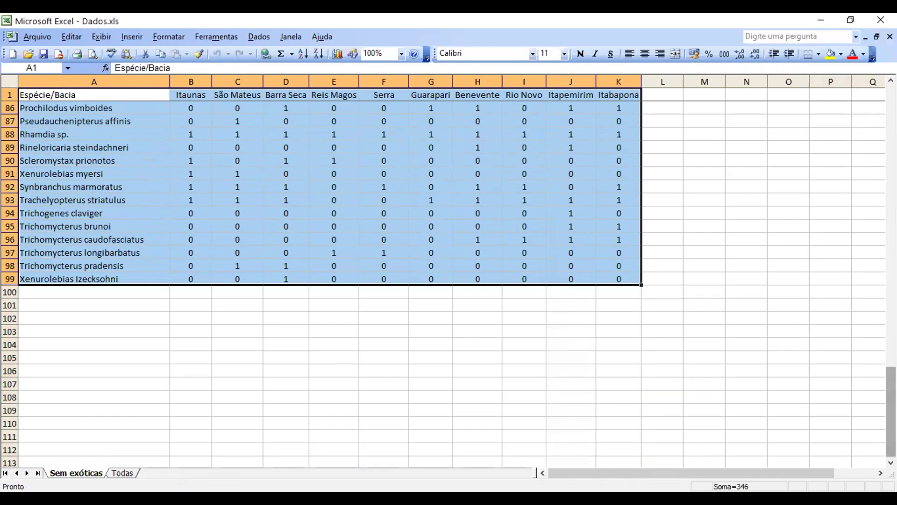
pyautogui.moveTo(891, 412); pyautogui.dragTo(240, 144)
pyautogui.click(77, 198)
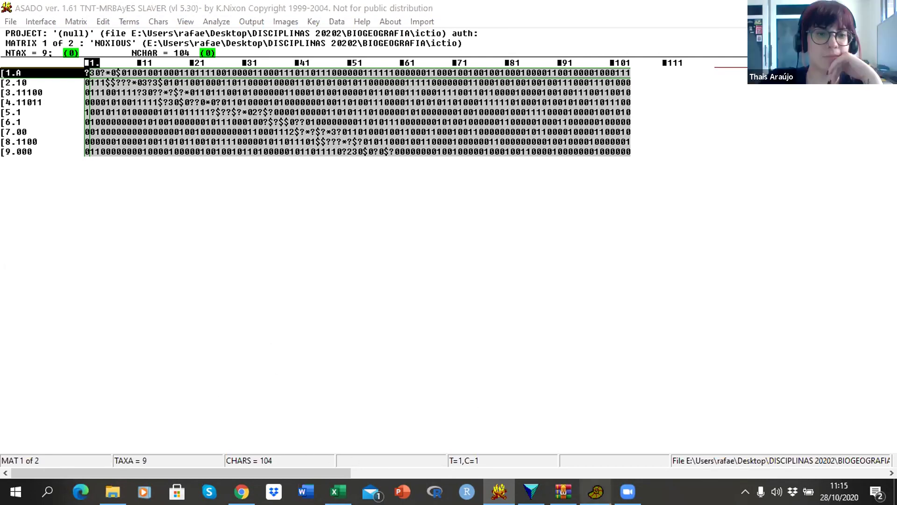
# Switch to the ictio table in PAST, turn on Edit labels, and select the entire table including its labels
pyautogui.click(596, 491)
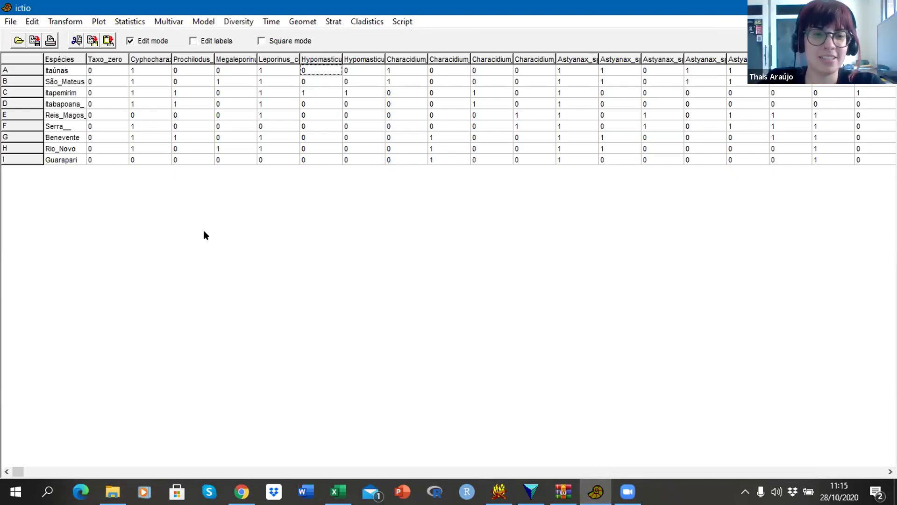
pyautogui.click(193, 41)
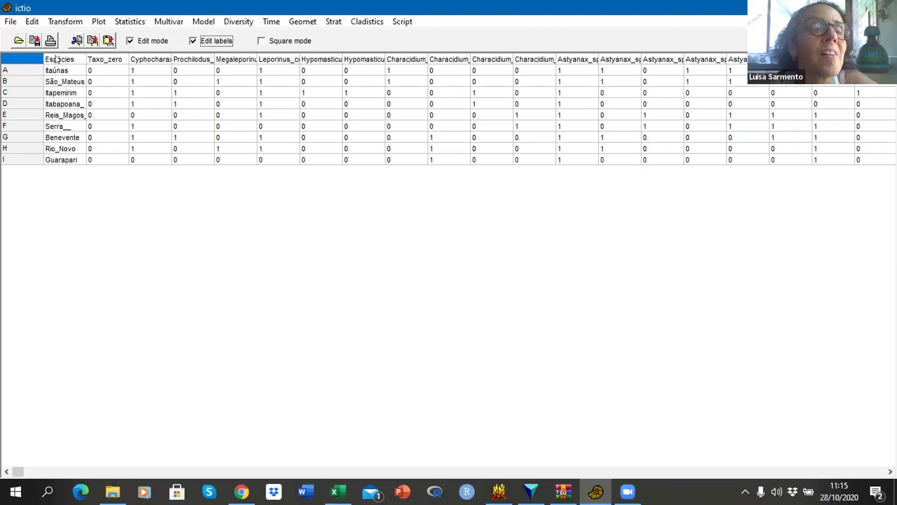
pyautogui.click(12, 22)
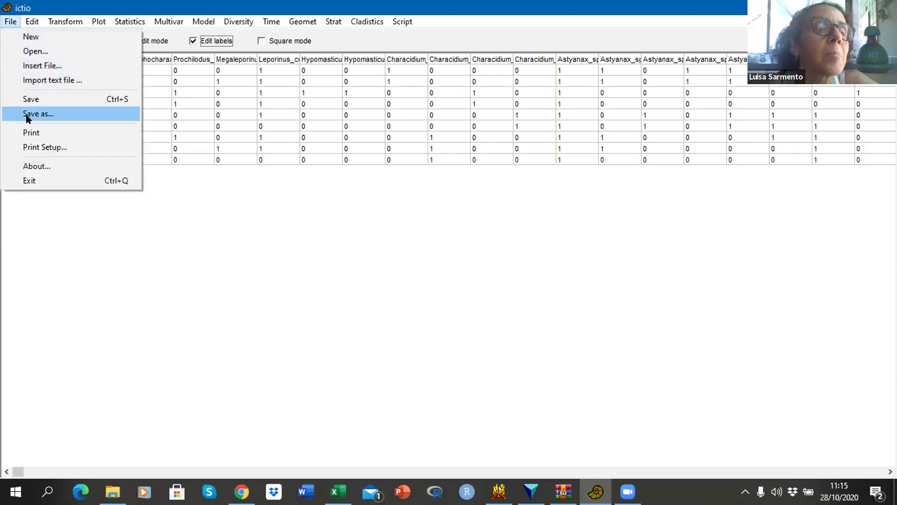
pyautogui.moveTo(32, 21)
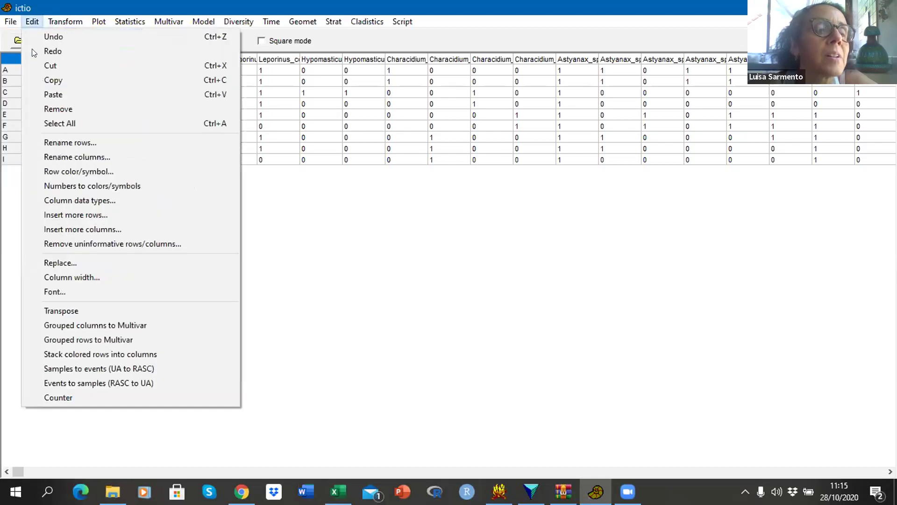
pyautogui.click(57, 123)
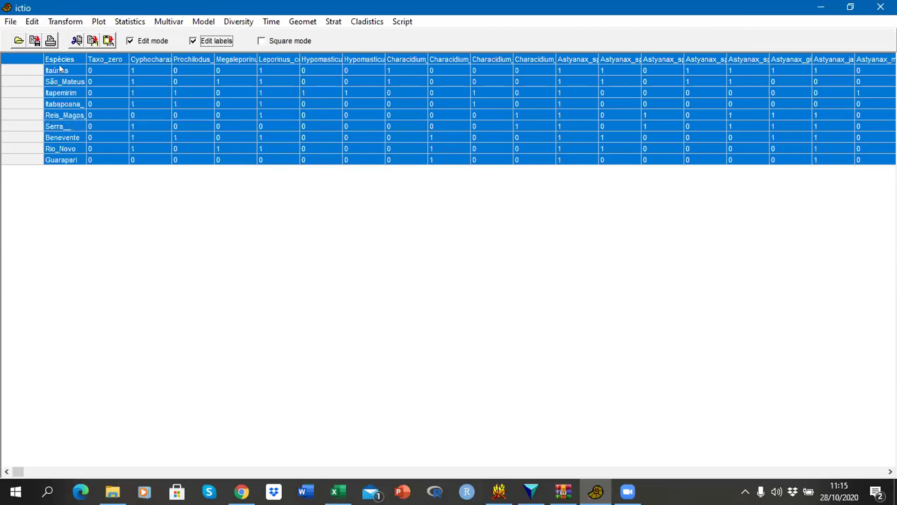
pyautogui.click(34, 22)
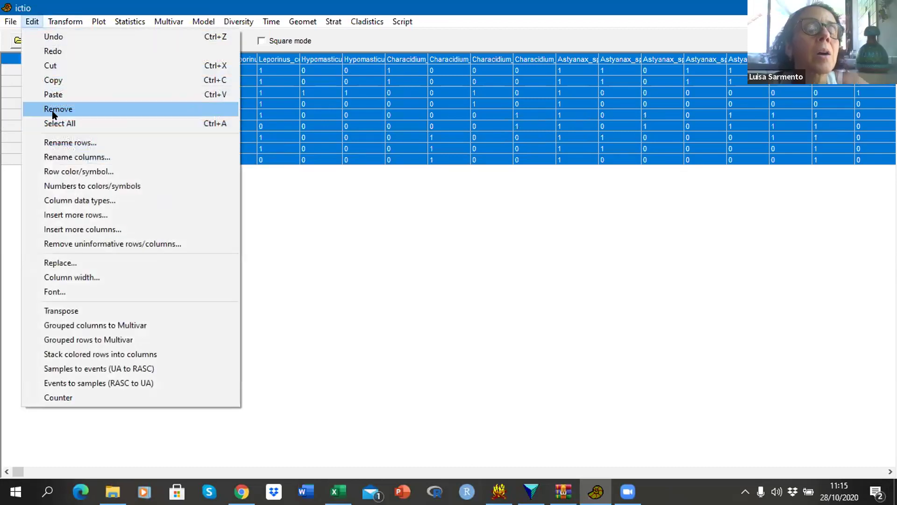
pyautogui.click(279, 209)
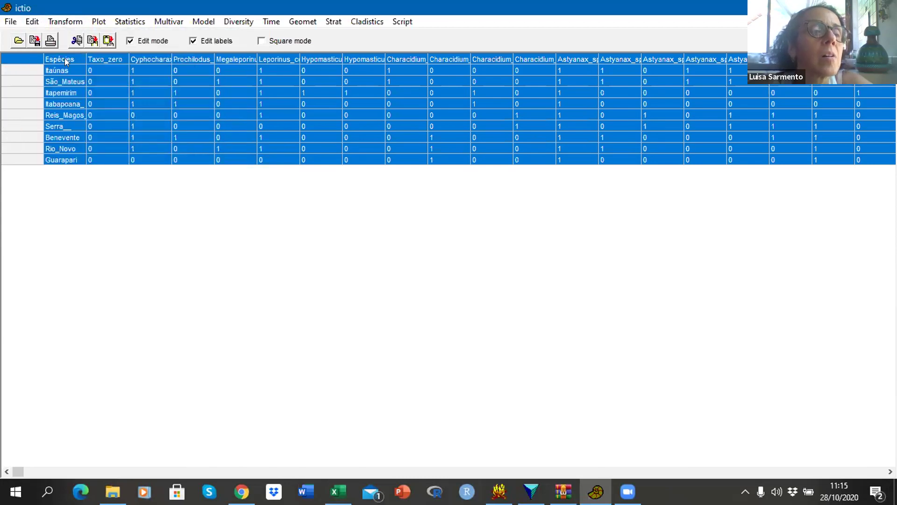
# Undo the last transposition of the species and basin table and transpose it again with Edit labels on
pyautogui.click(33, 21)
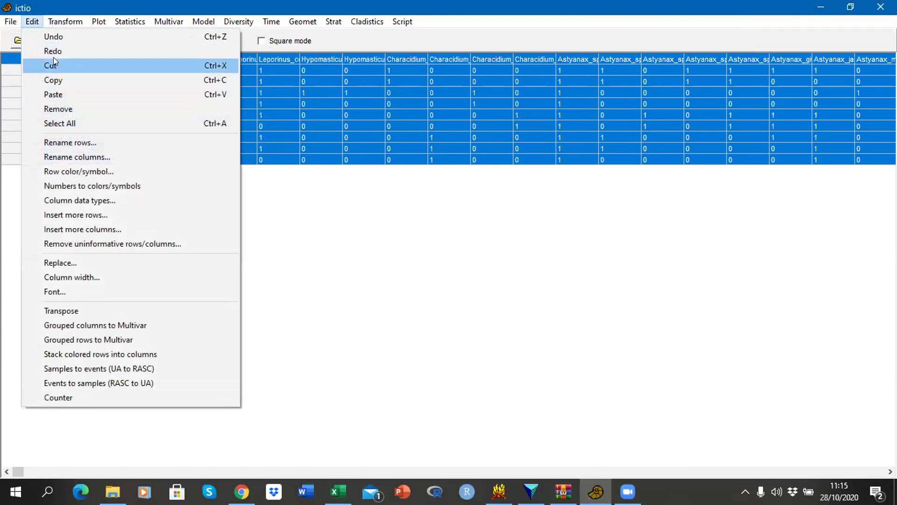
pyautogui.click(53, 37)
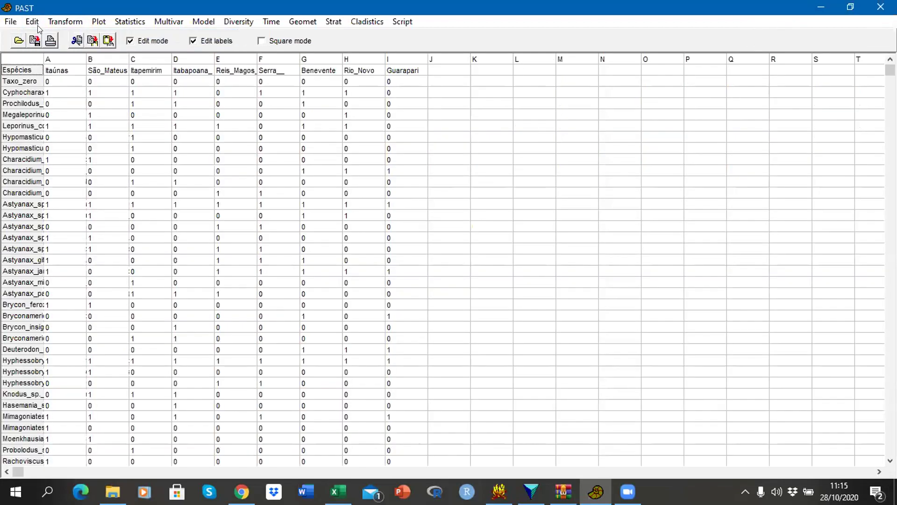
pyautogui.click(35, 24)
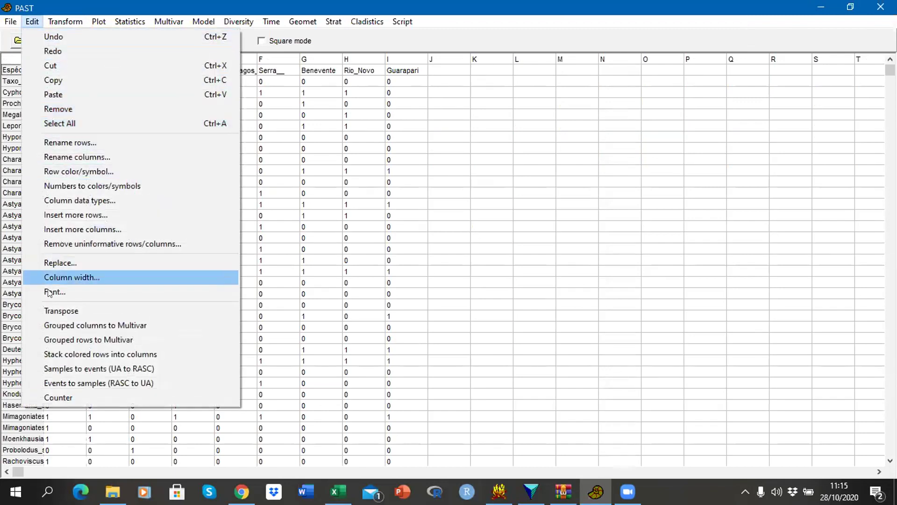
pyautogui.click(58, 309)
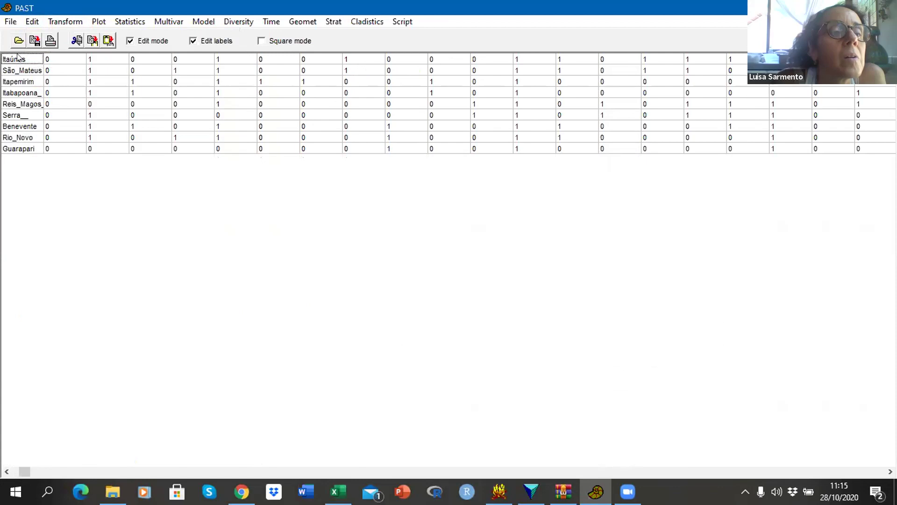
# Turn Edit labels off and back on, and check the species header row of the transposed table
pyautogui.click(193, 41)
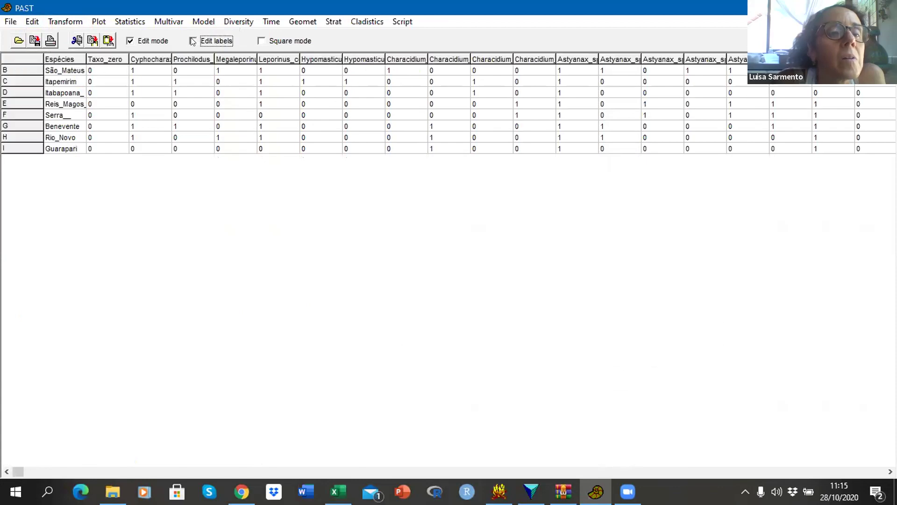
pyautogui.click(192, 41)
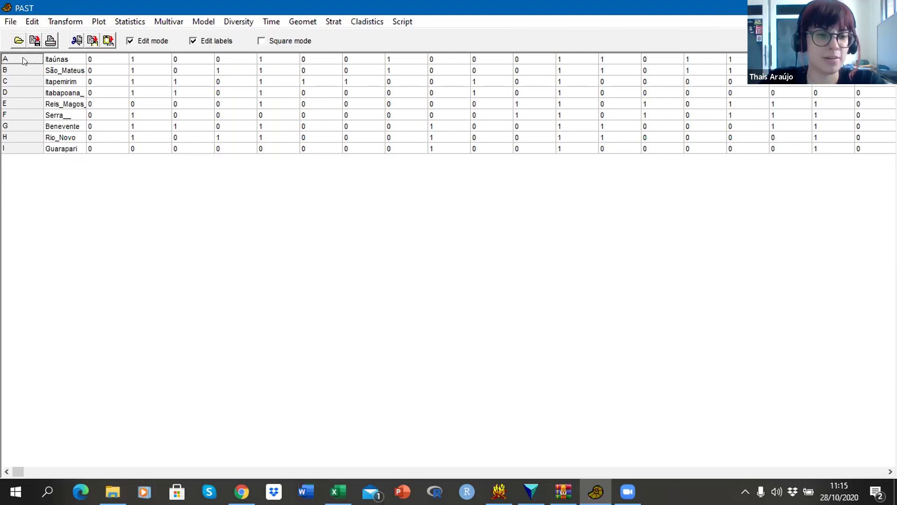
pyautogui.scroll(1, 22, 61)
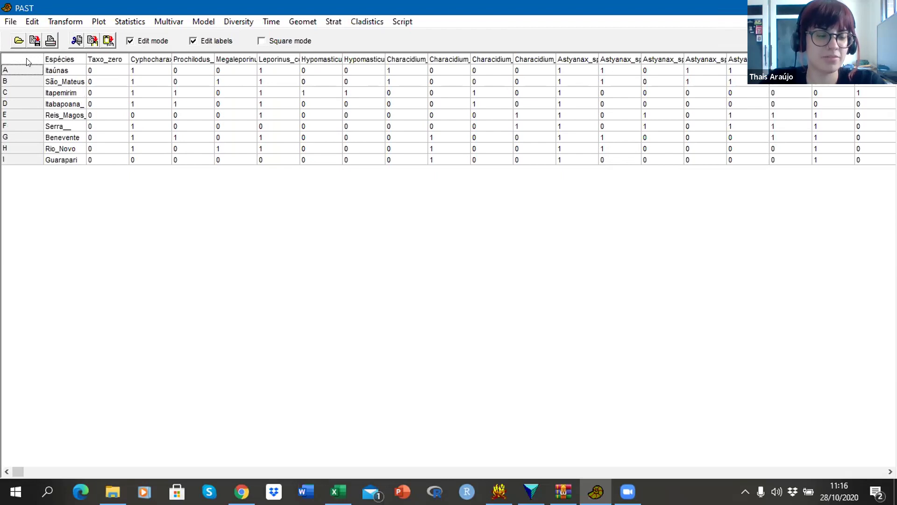
# Clear the row labels A to I beside the river basin names, from Itaúnas down to Guarapari
pyautogui.click(12, 70)
pyautogui.press('BackSpace')
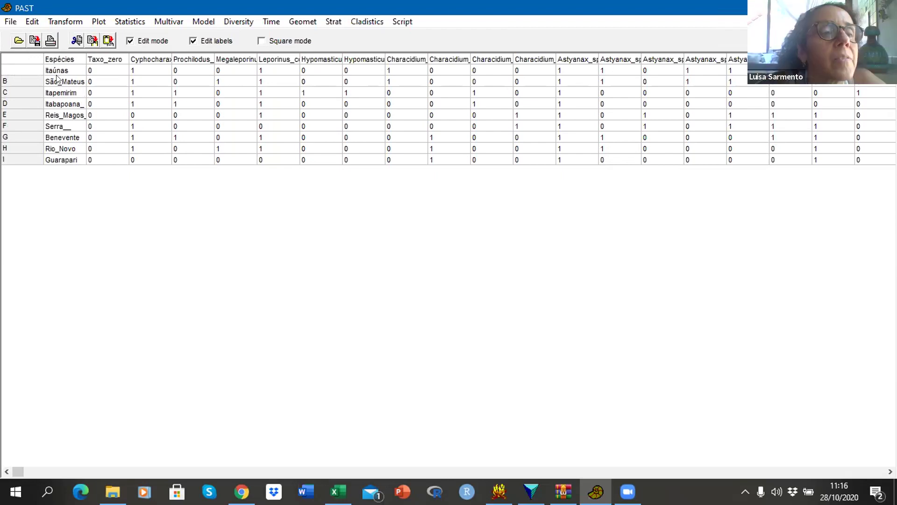
pyautogui.click(27, 80)
pyautogui.press('BackSpace')
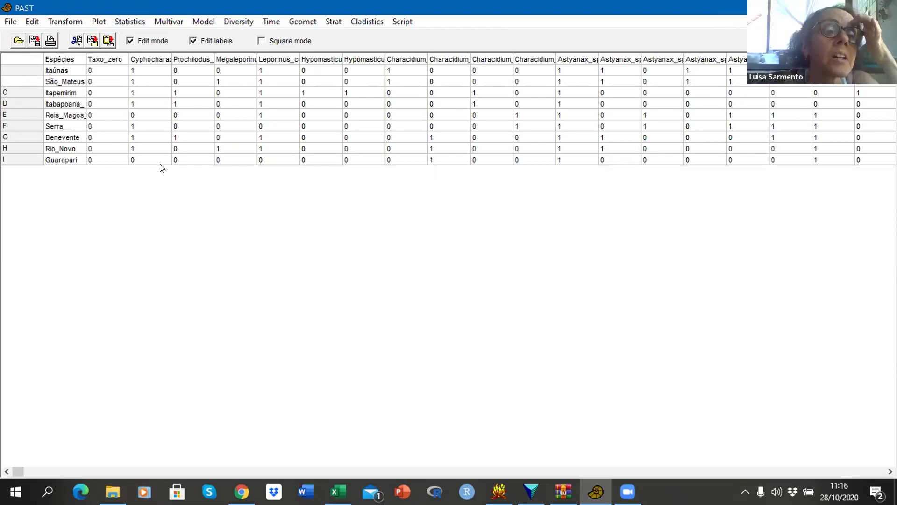
pyautogui.click(27, 90)
pyautogui.press('BackSpace')
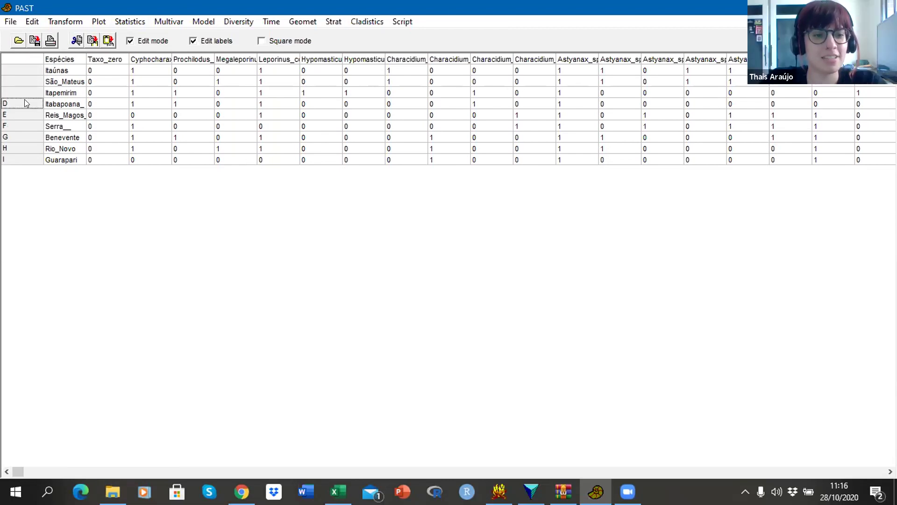
pyautogui.click(22, 99)
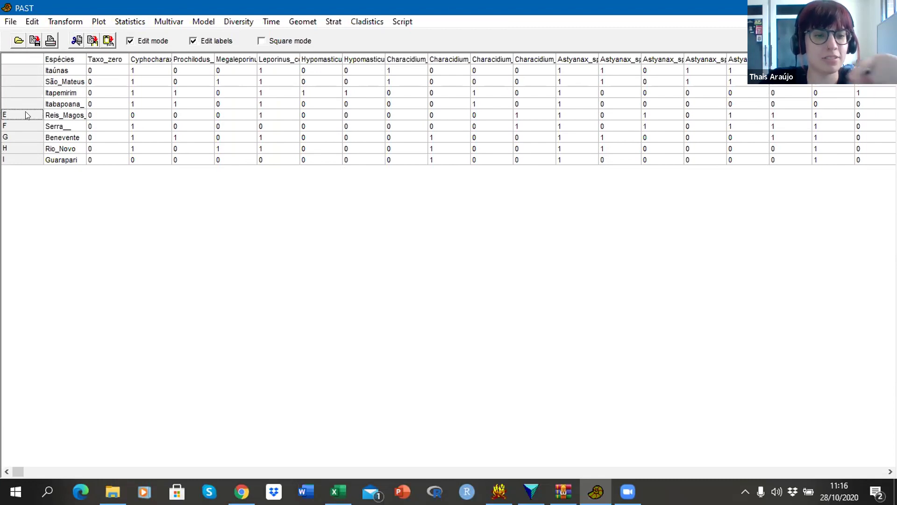
pyautogui.click(26, 127)
pyautogui.press('BackSpace')
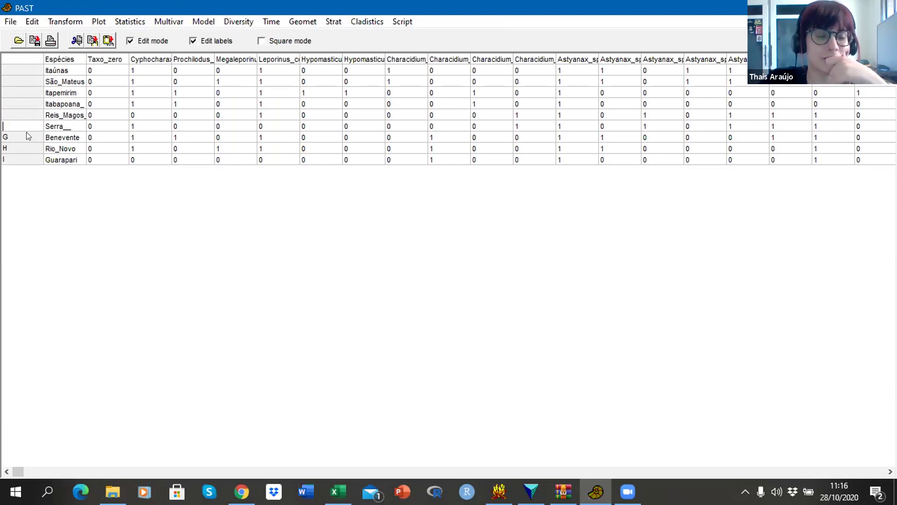
pyautogui.press('BackSpace')
pyautogui.click(27, 149)
pyautogui.press('BackSpace')
pyautogui.click(24, 159)
pyautogui.press('BackSpace')
pyautogui.click(34, 72)
pyautogui.click(25, 58)
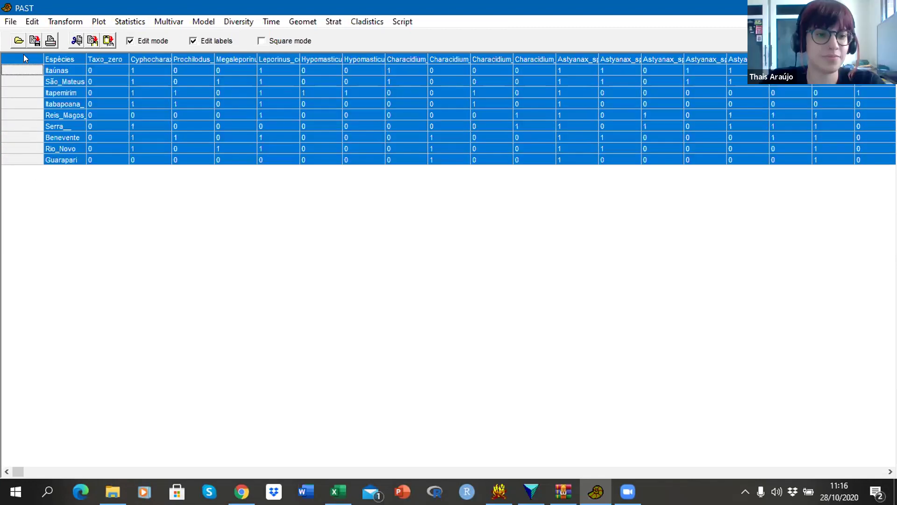
pyautogui.click(88, 78)
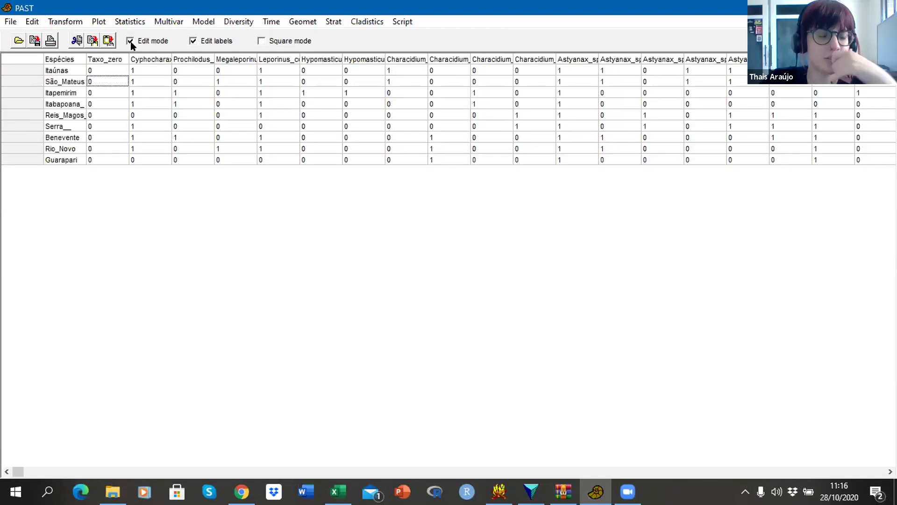
pyautogui.click(32, 21)
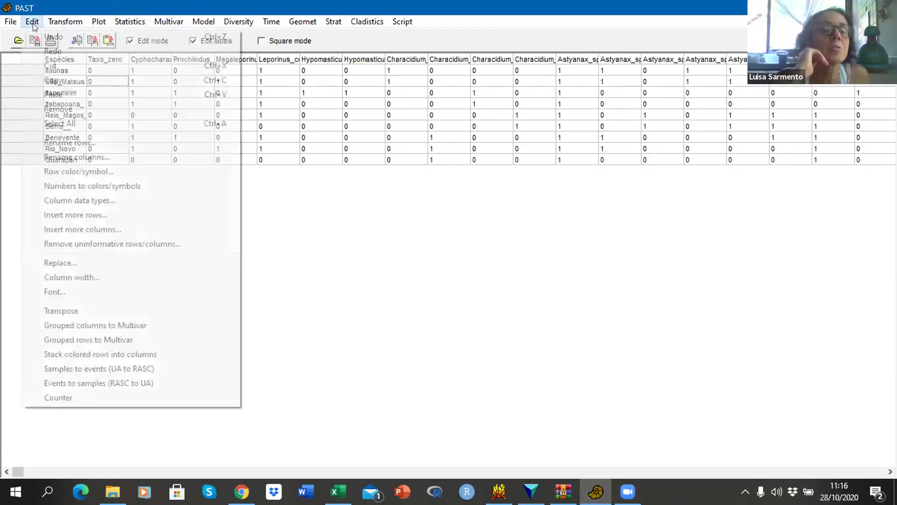
pyautogui.click(13, 60)
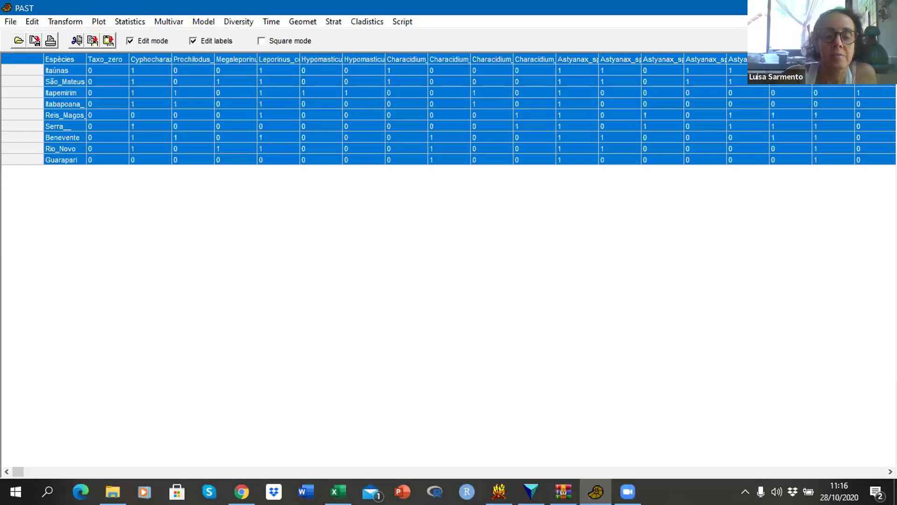
pyautogui.click(32, 22)
pyautogui.click(257, 95)
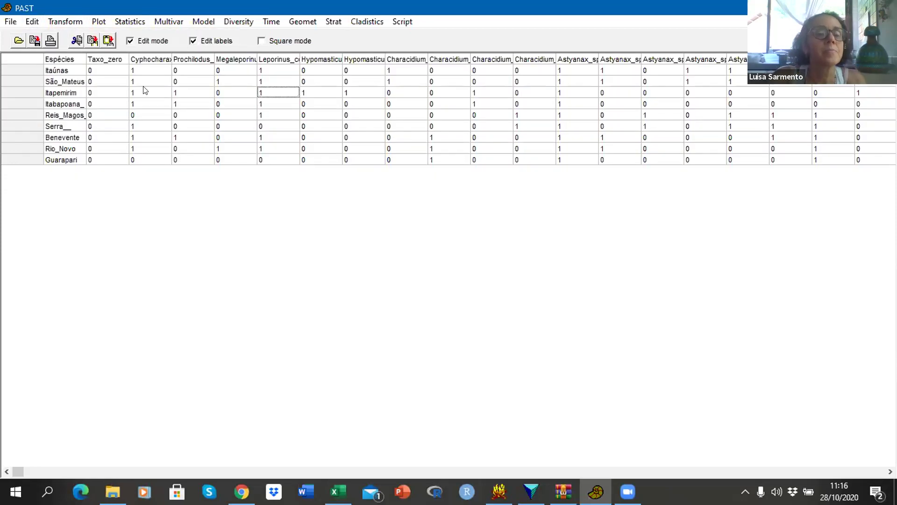
pyautogui.press('Up')
pyautogui.press('Up')
pyautogui.press('Up')
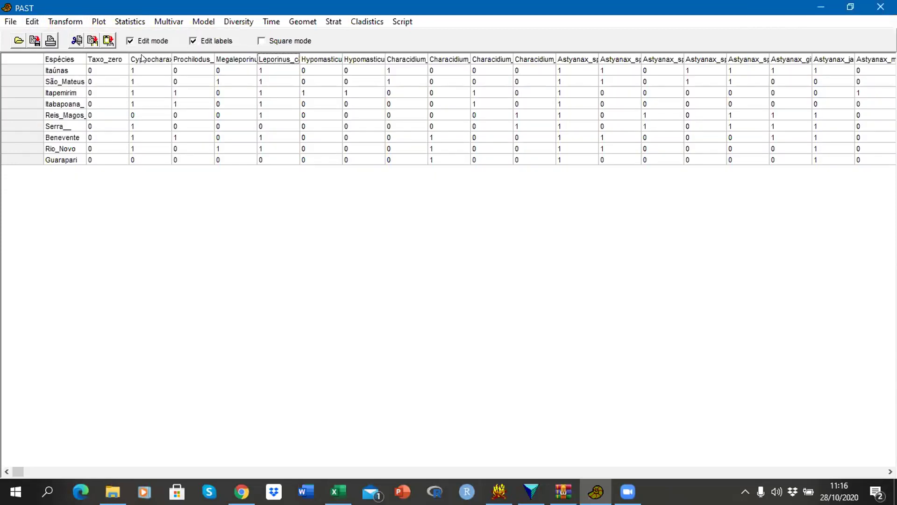
# Turn off Edit mode and try selecting the whole table with Edit labels off, switching Edit labels back on to finish
pyautogui.click(130, 40)
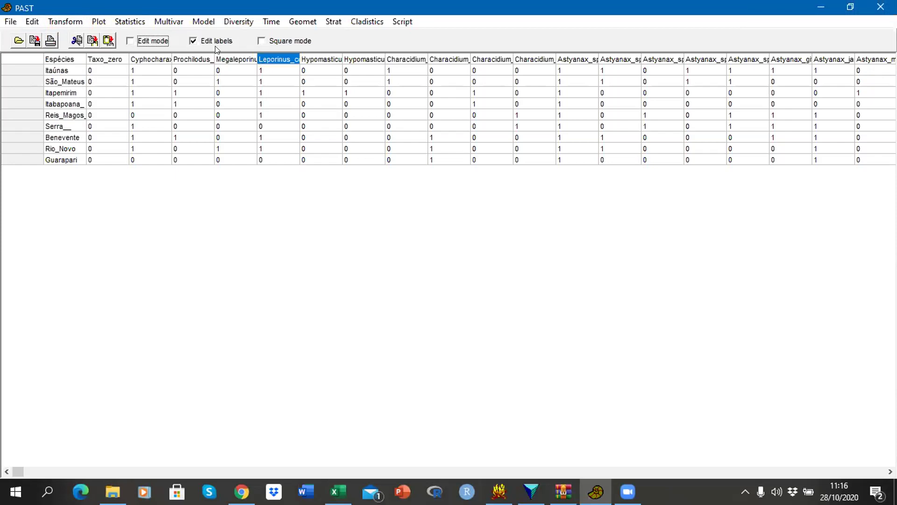
pyautogui.click(193, 41)
pyautogui.click(35, 61)
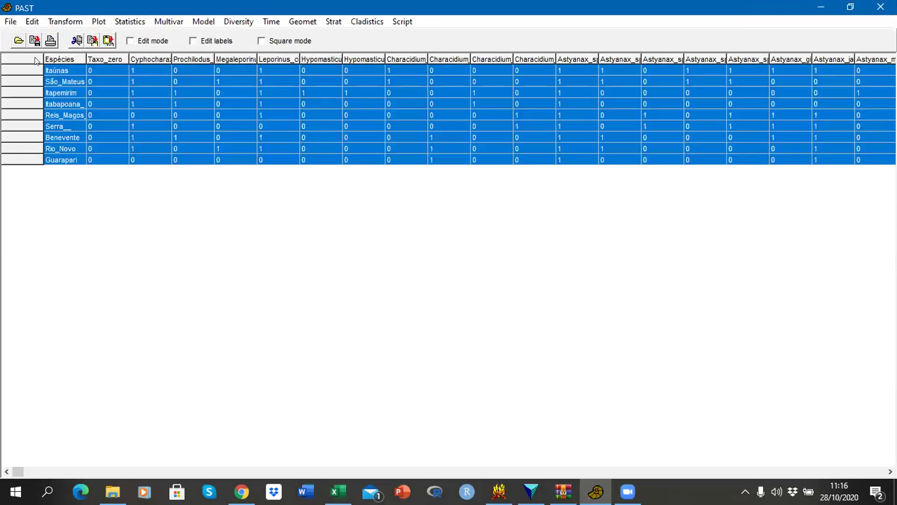
pyautogui.click(58, 59)
pyautogui.click(38, 60)
pyautogui.click(193, 41)
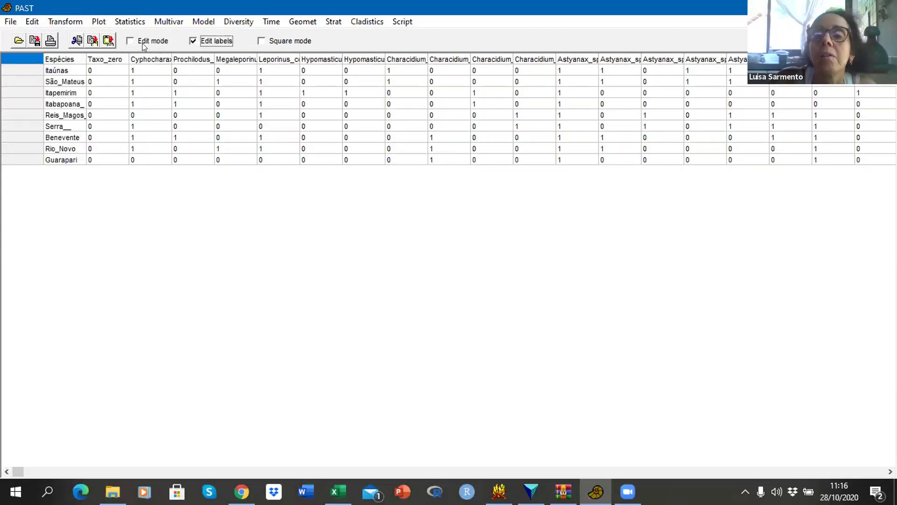
pyautogui.click(135, 71)
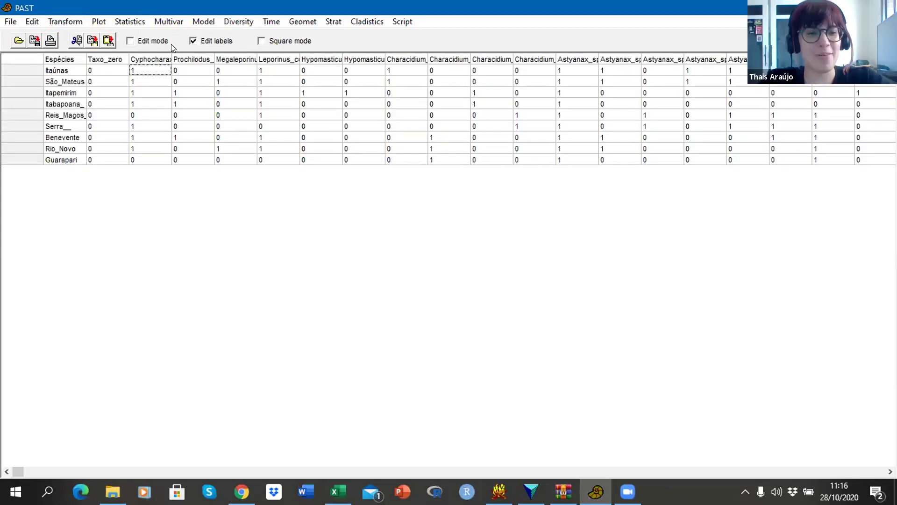
pyautogui.click(32, 22)
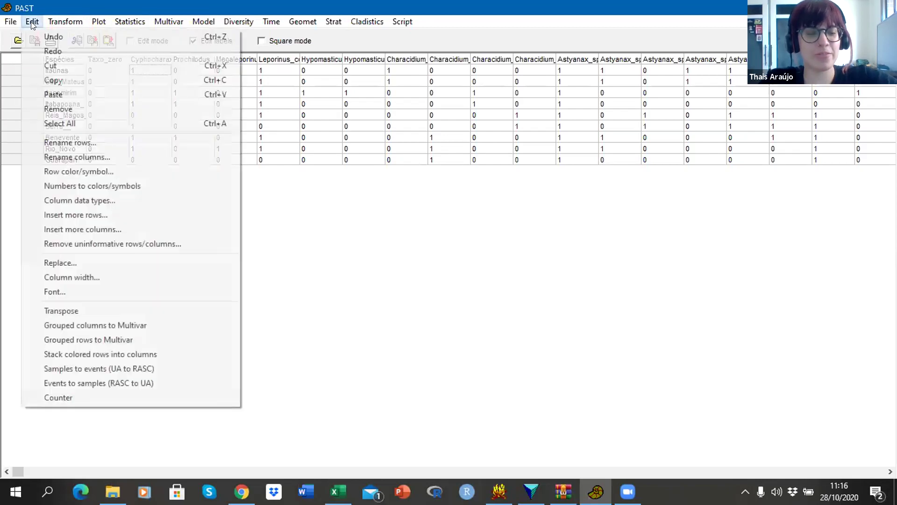
pyautogui.click(298, 81)
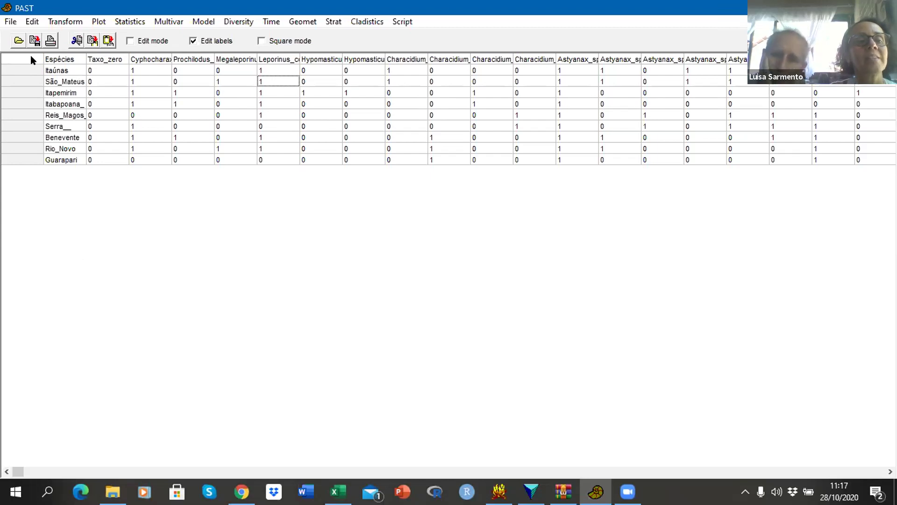
# Discard the unsaved table and start a new empty sheet, leaving Edit labels on
pyautogui.press('Up')
pyautogui.press('Up')
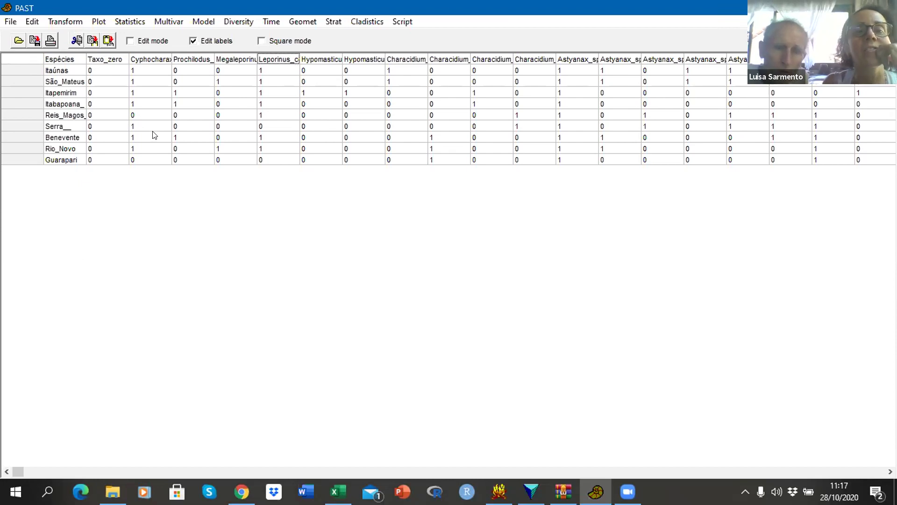
pyautogui.click(3, 21)
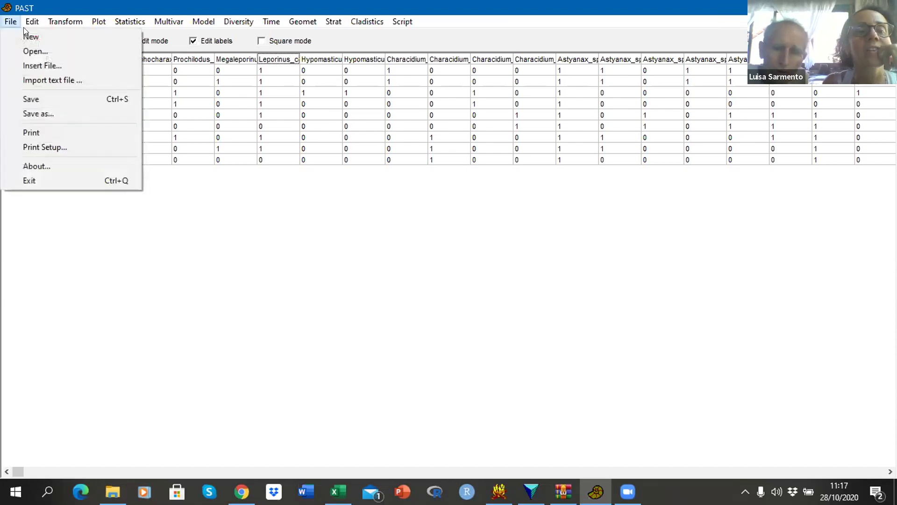
pyautogui.click(31, 37)
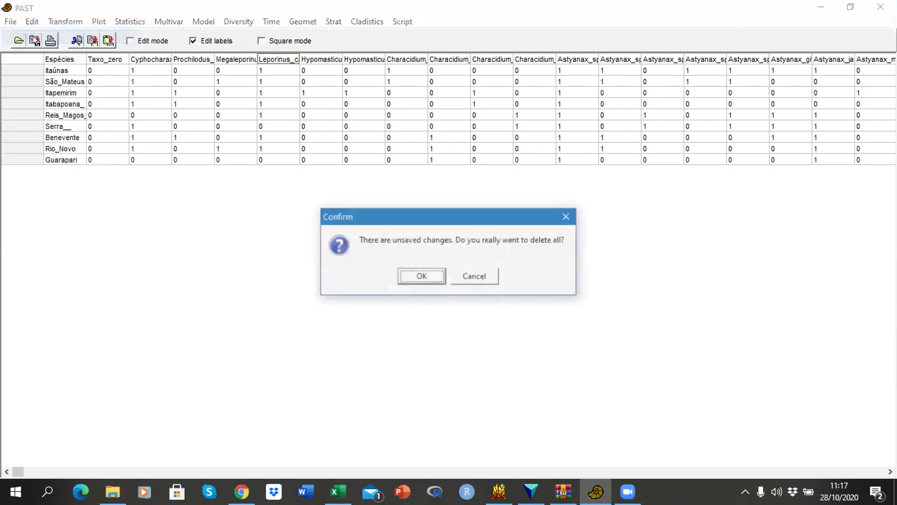
pyautogui.click(413, 280)
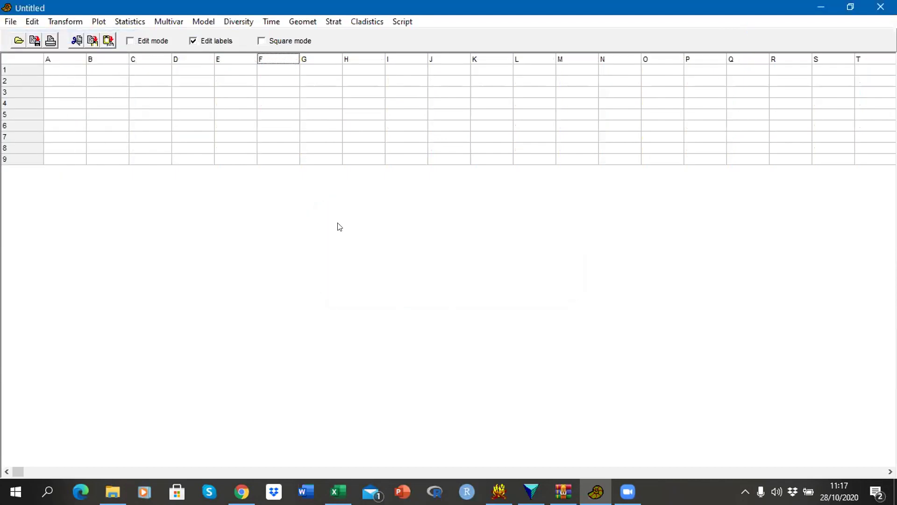
pyautogui.click(193, 41)
pyautogui.click(192, 40)
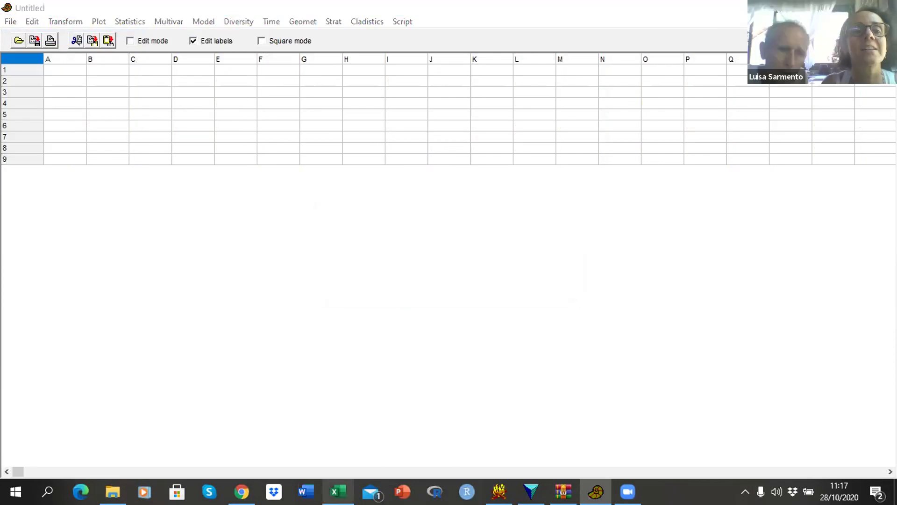
# Switch to the Excel workbook PLANILHAICTIOFAUNA.xlsx and copy columns A to J, from Espécies to Guarapari
pyautogui.click(338, 492)
pyautogui.click(280, 327)
pyautogui.moveTo(150, 153); pyautogui.dragTo(636, 258)
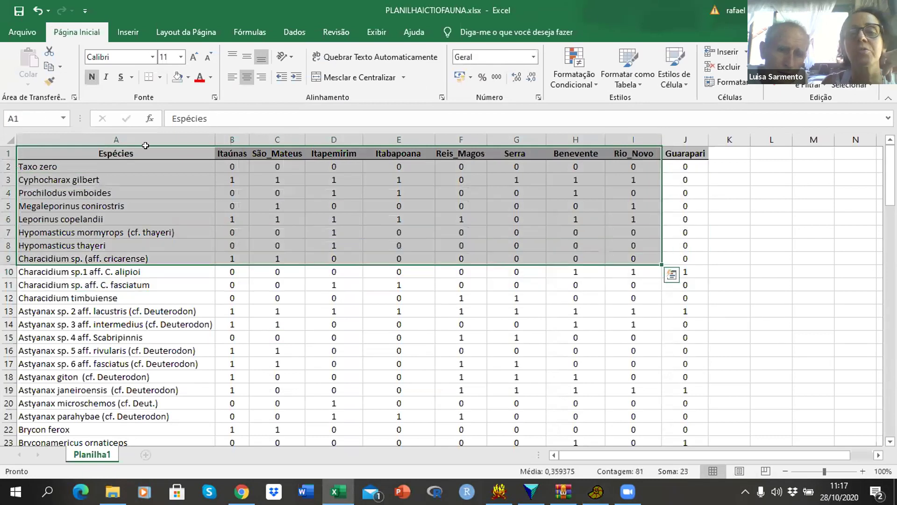
pyautogui.moveTo(162, 138); pyautogui.dragTo(636, 164)
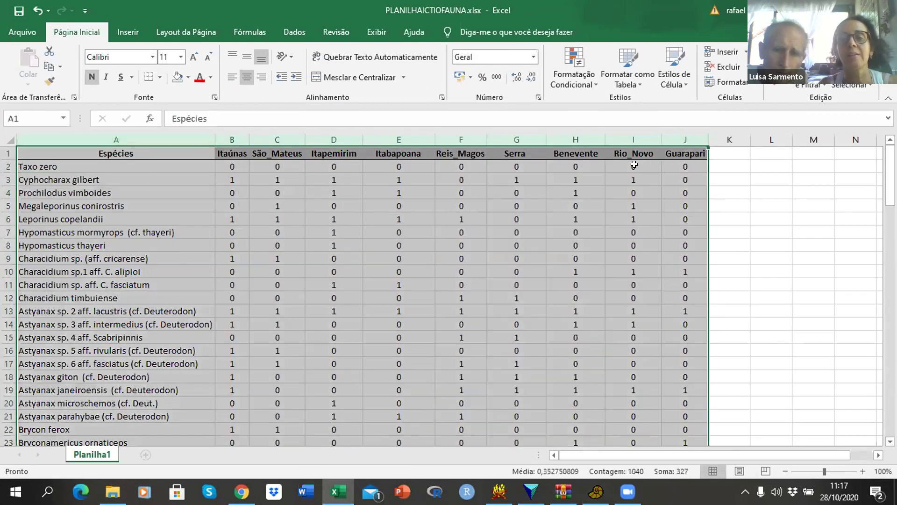
pyautogui.rightClick(636, 164)
pyautogui.click(671, 189)
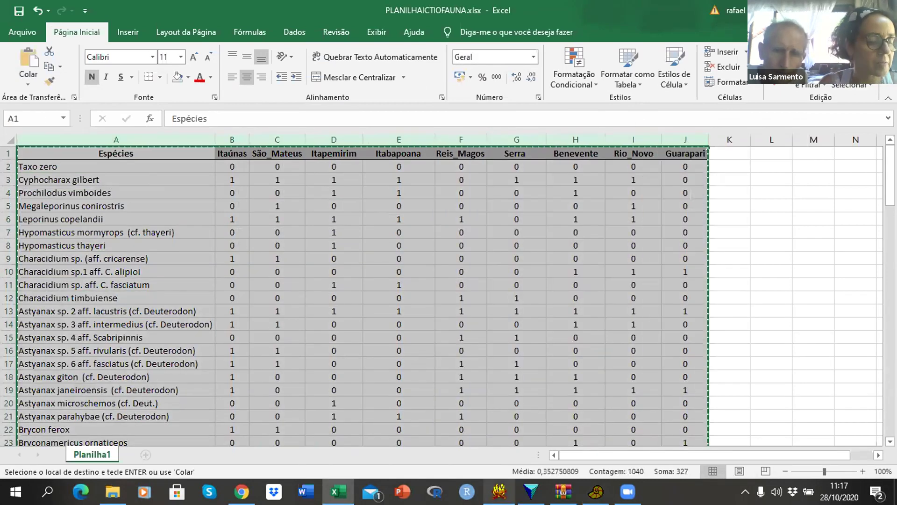
# Switch to PAST and paste the copied species and basin table over the whole empty sheet with Edit labels on
pyautogui.click(499, 490)
pyautogui.click(595, 491)
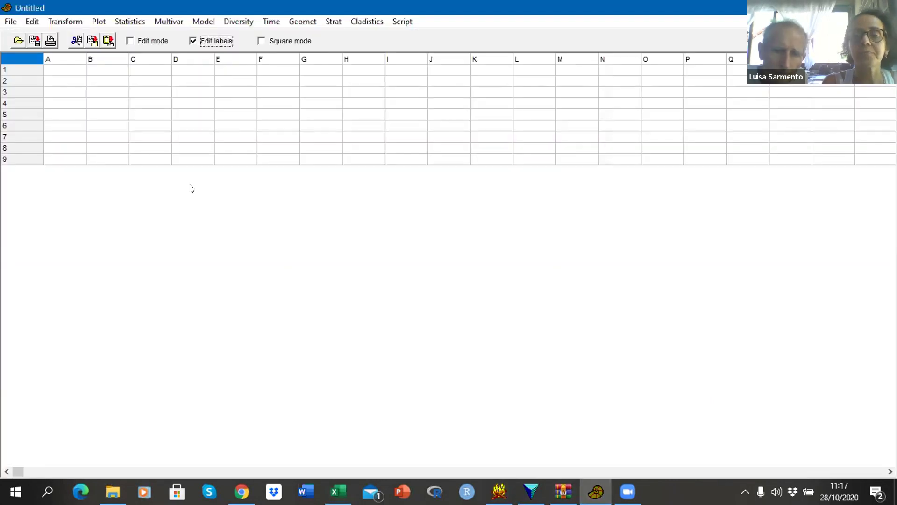
pyautogui.click(28, 56)
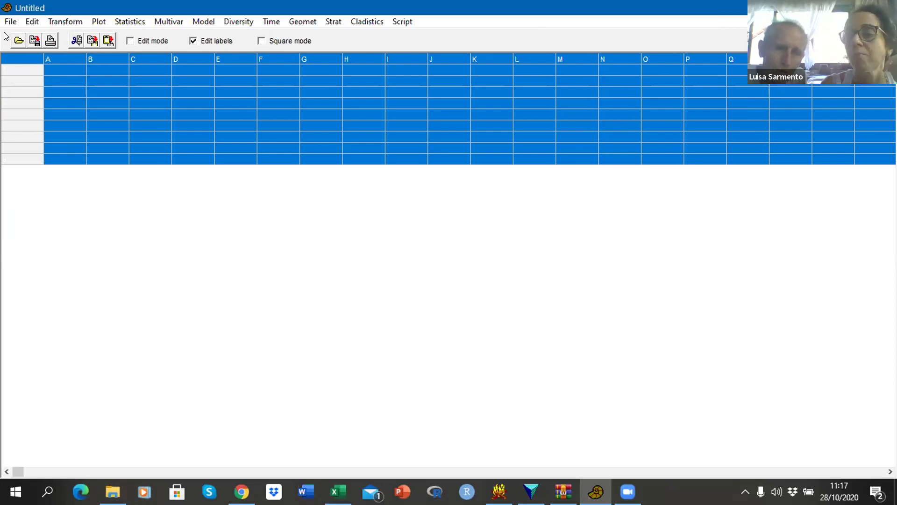
pyautogui.click(14, 56)
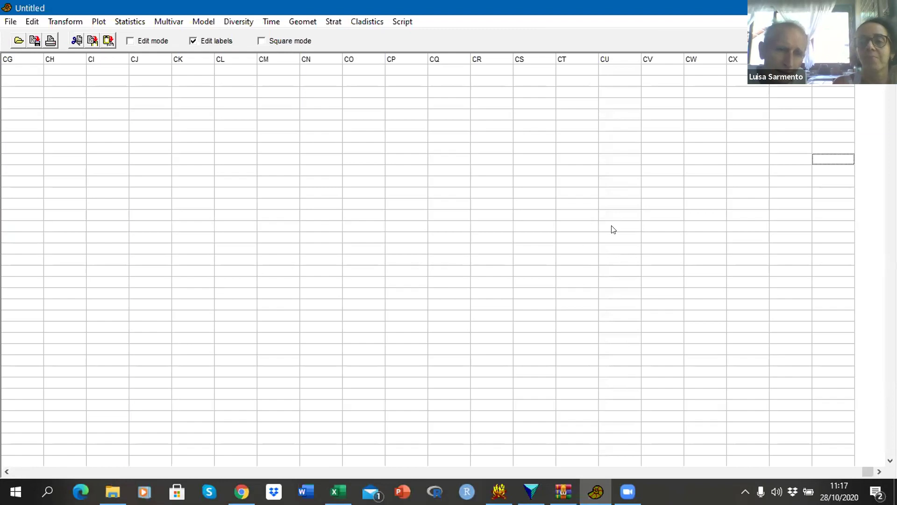
pyautogui.moveTo(867, 471); pyautogui.dragTo(32, 301)
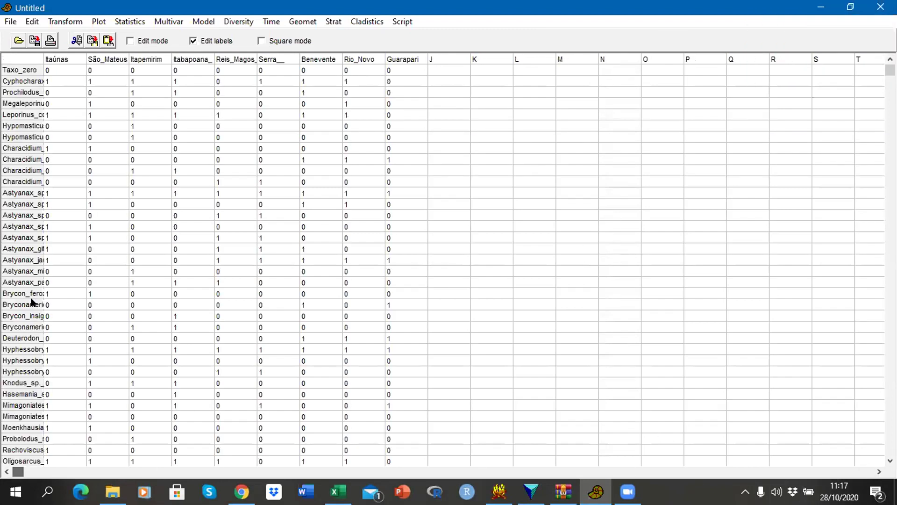
# Try to transpose the whole pasted table with Edit labels on
pyautogui.click(27, 56)
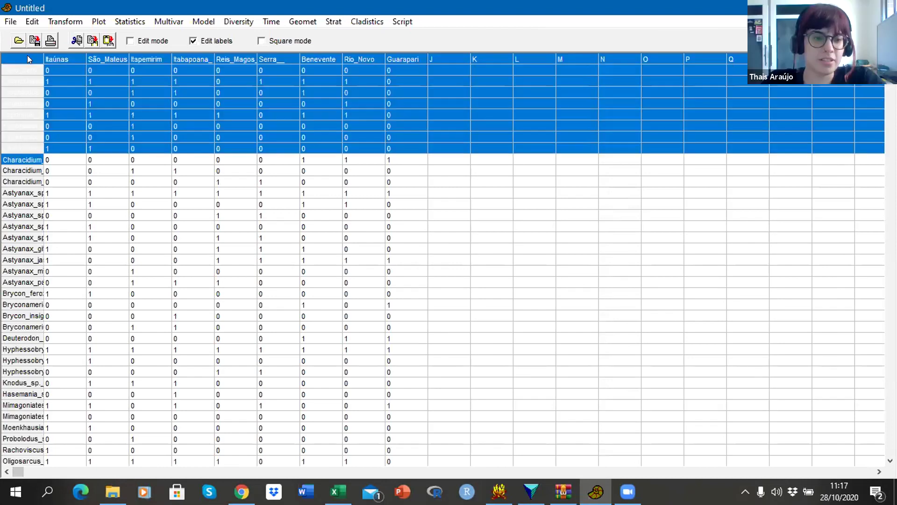
pyautogui.click(32, 22)
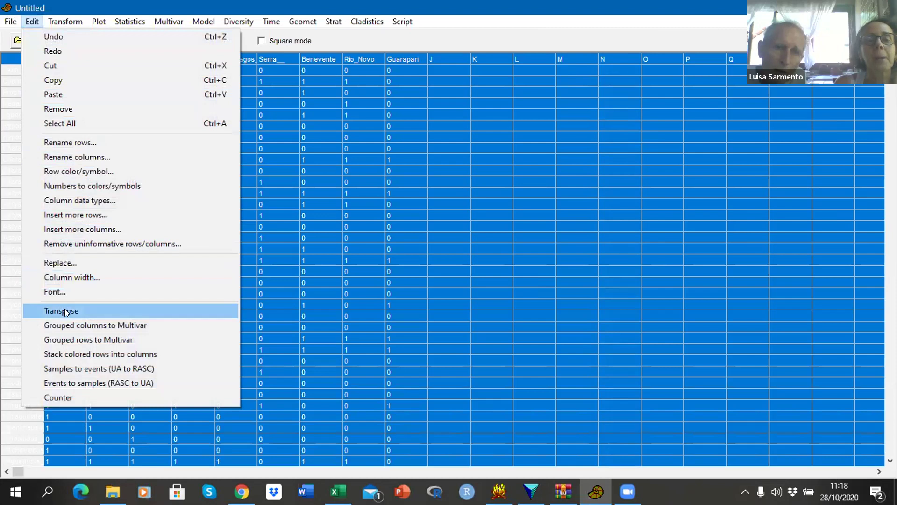
pyautogui.click(64, 311)
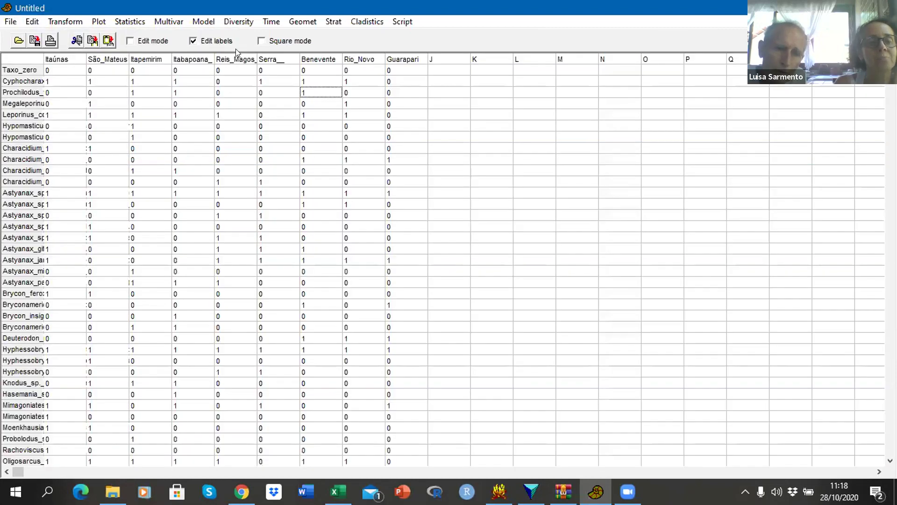
# Transpose the whole table with Edit labels off, and check the species columns from Taxo_zero through to the last one
pyautogui.click(193, 41)
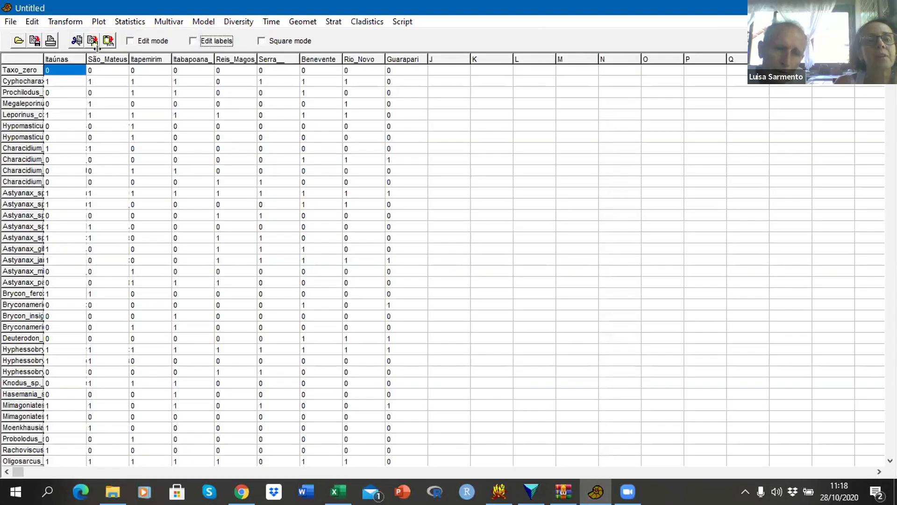
pyautogui.click(27, 58)
pyautogui.click(32, 22)
pyautogui.click(60, 310)
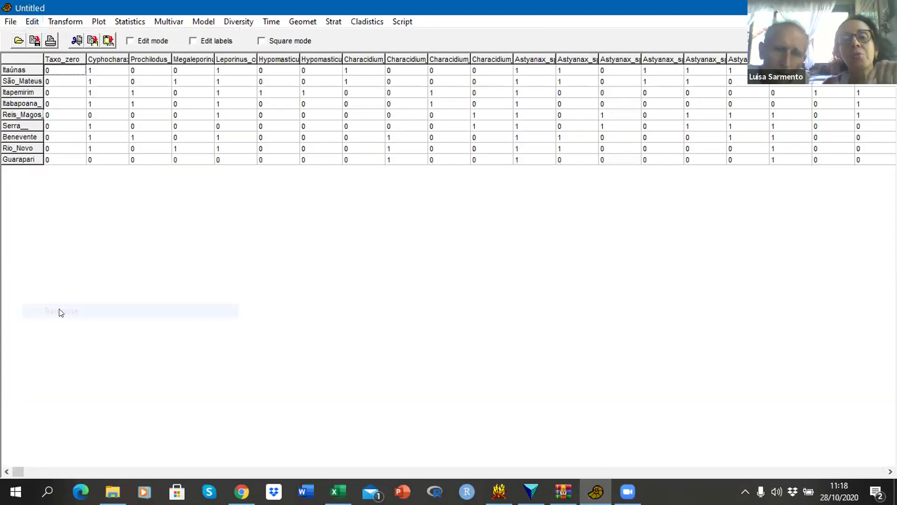
pyautogui.click(84, 137)
pyautogui.press('Down')
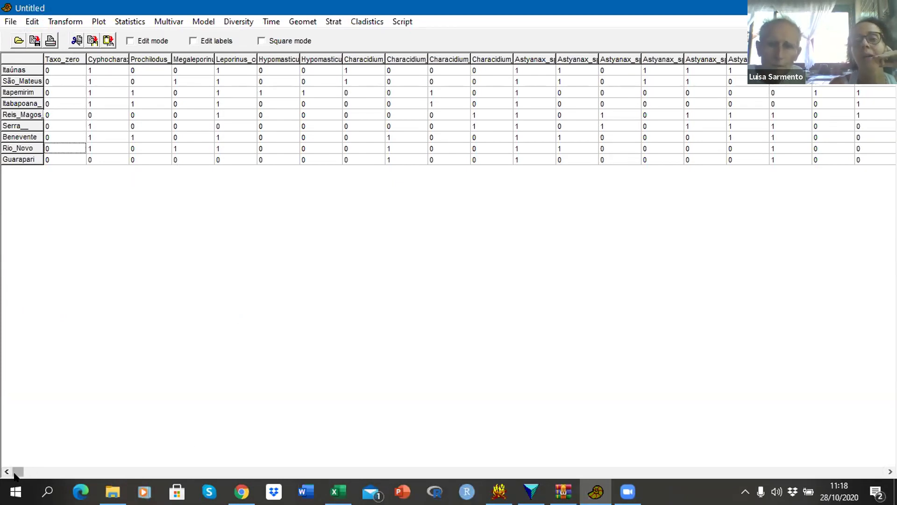
pyautogui.hotkey('ctrl', 'Home')
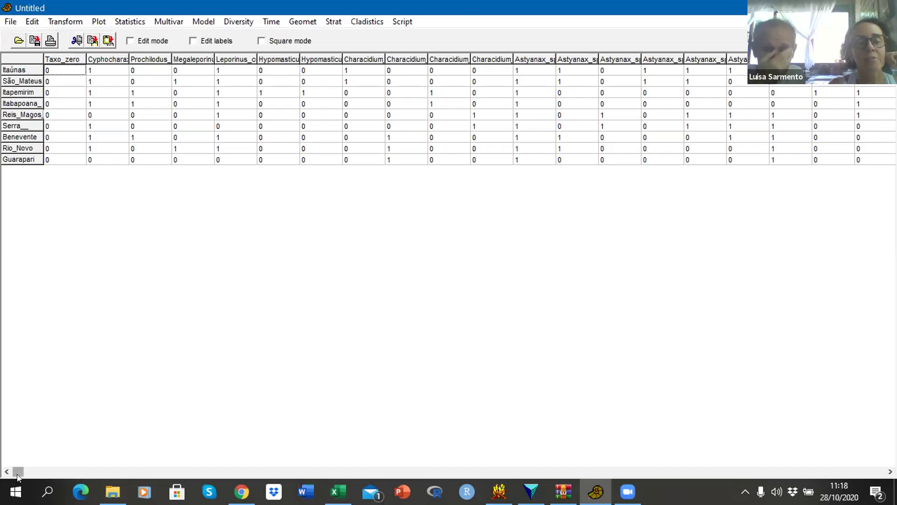
pyautogui.moveTo(16, 473); pyautogui.dragTo(879, 472)
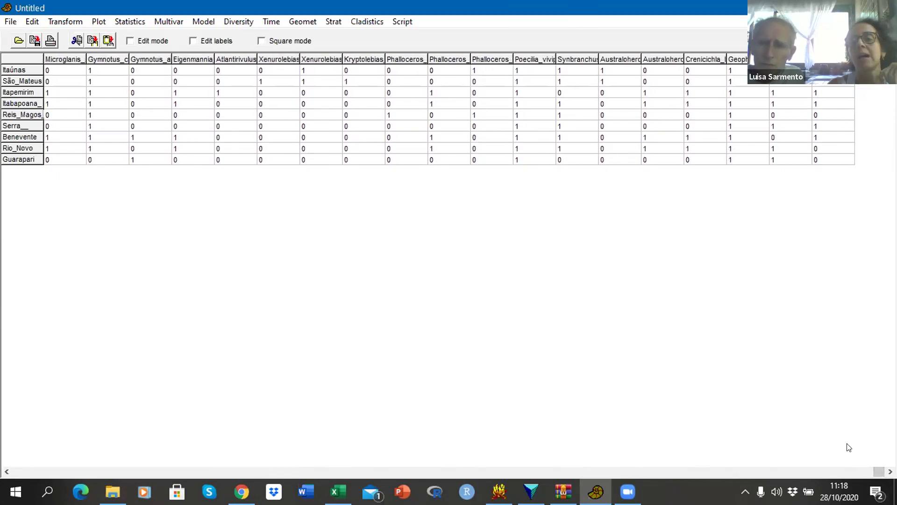
pyautogui.moveTo(878, 471); pyautogui.dragTo(18, 471)
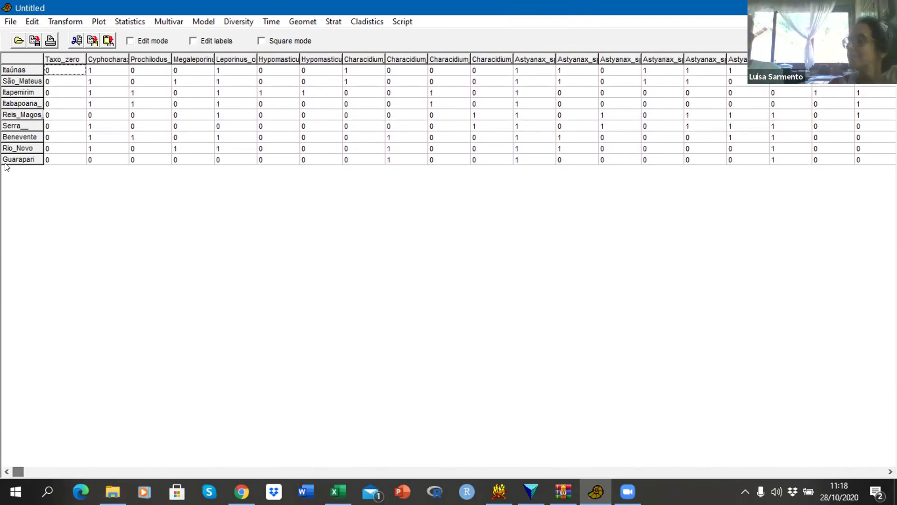
# Save the transposed matrix as a NEXUS file named ictiofauna2 in the BIOGEOGRAFIA folder
pyautogui.click(11, 22)
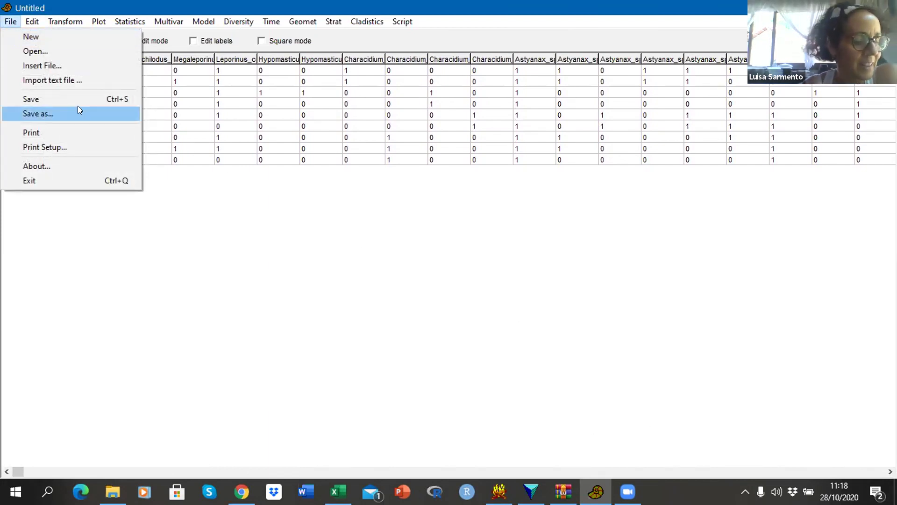
pyautogui.click(58, 110)
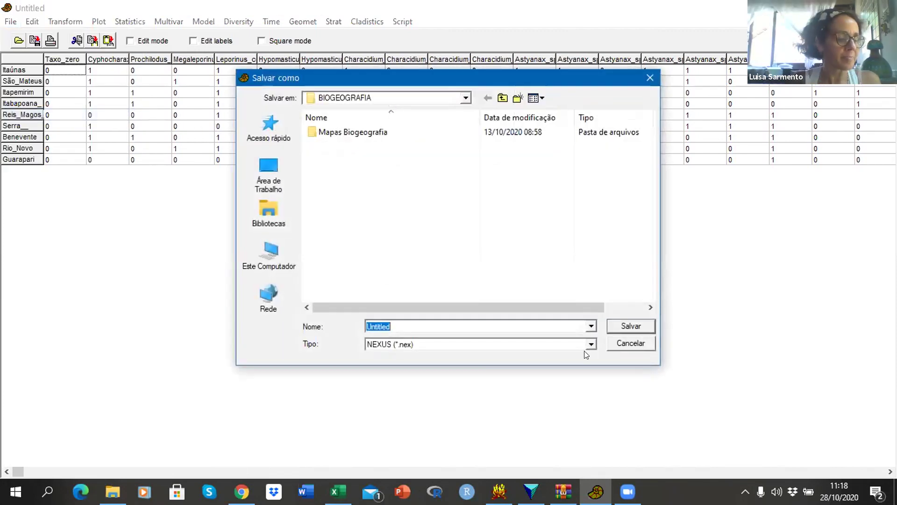
pyautogui.write('iv')
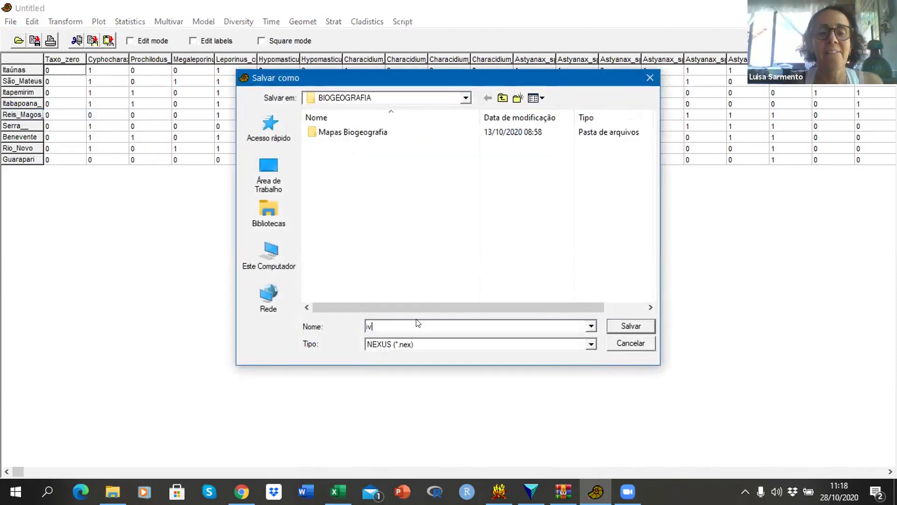
pyautogui.press('BackSpace')
pyautogui.write('cit')
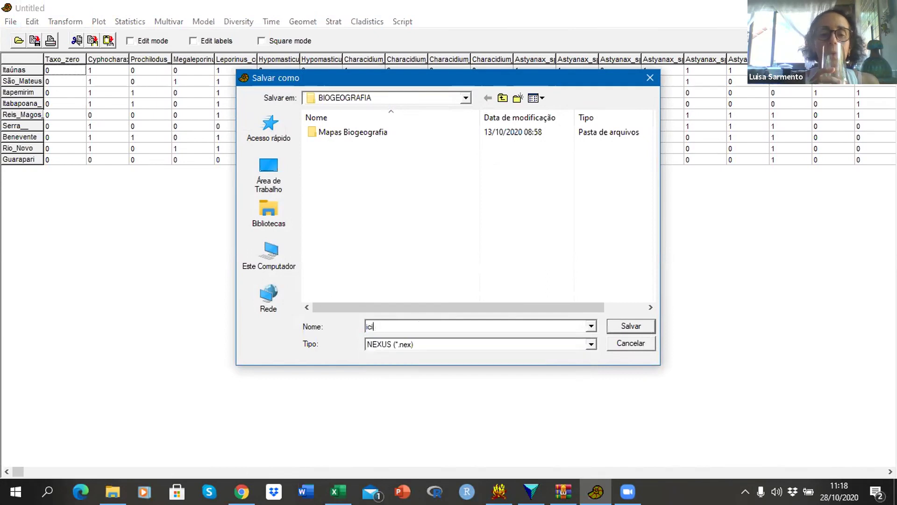
pyautogui.press('BackSpace')
pyautogui.write('tio')
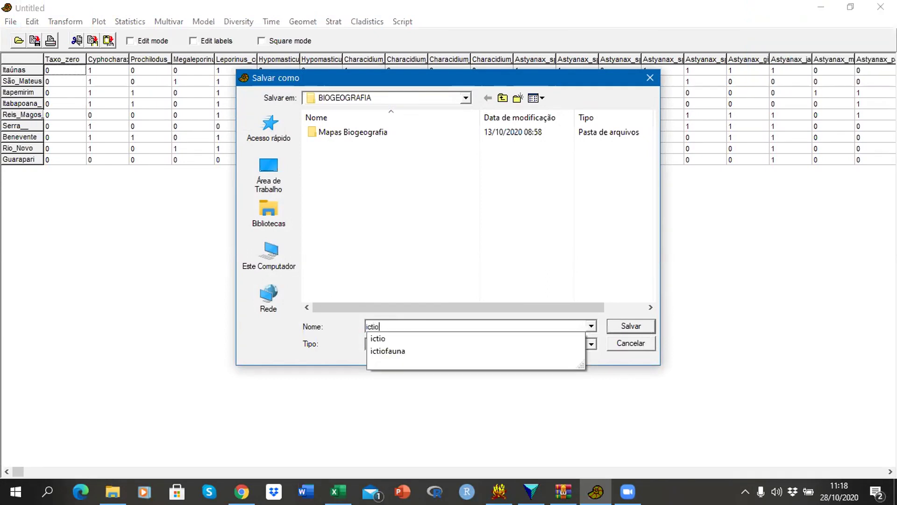
pyautogui.write('fauna2')
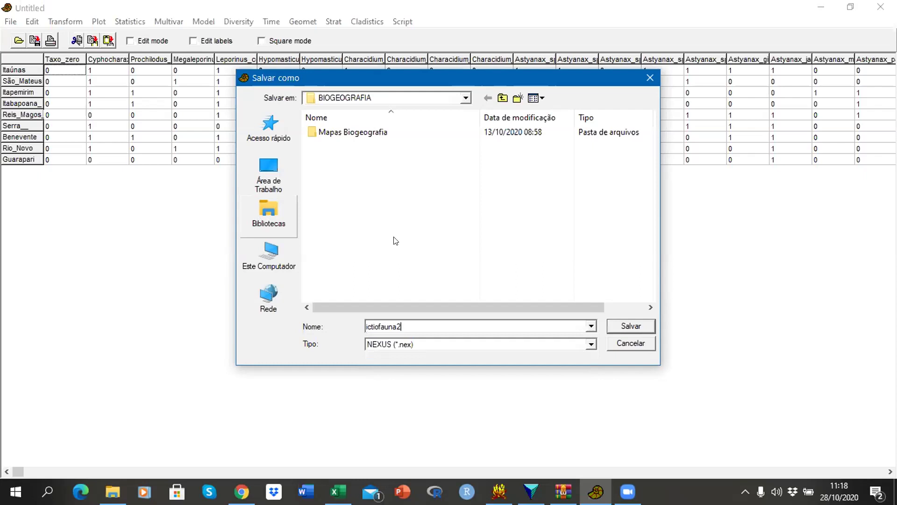
pyautogui.click(640, 323)
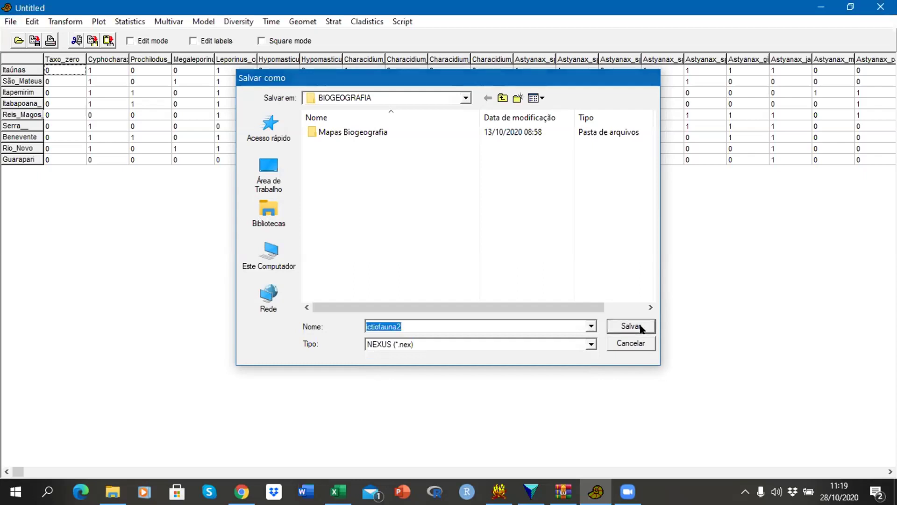
# Switch to WinClada and open ictiofauna2 from the BIOGEOGRAFIA folder, with all file types listed
pyautogui.click(500, 491)
pyautogui.click(10, 21)
pyautogui.click(27, 36)
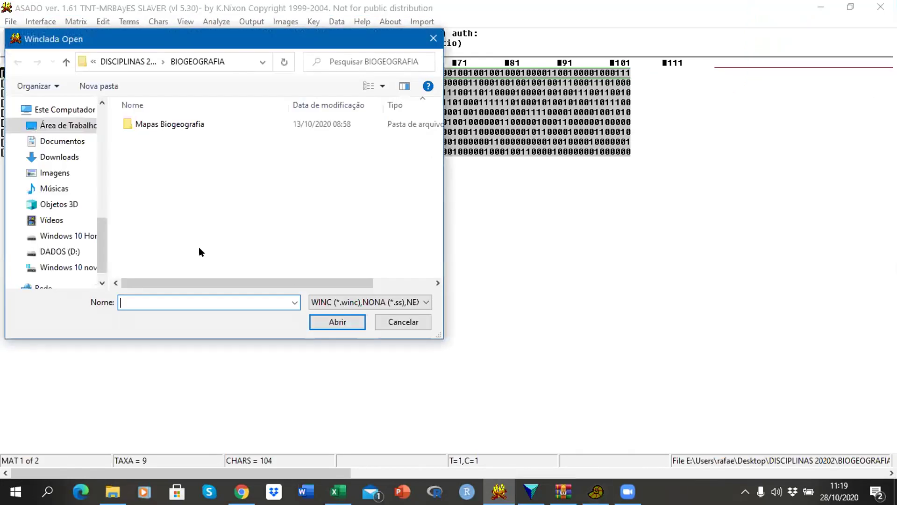
pyautogui.click(423, 303)
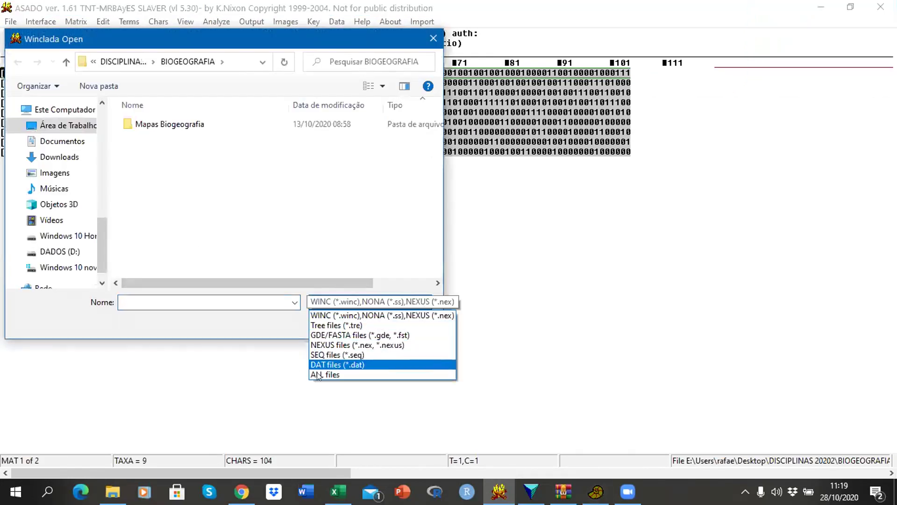
pyautogui.click(317, 374)
pyautogui.scroll(-10, 252, 221)
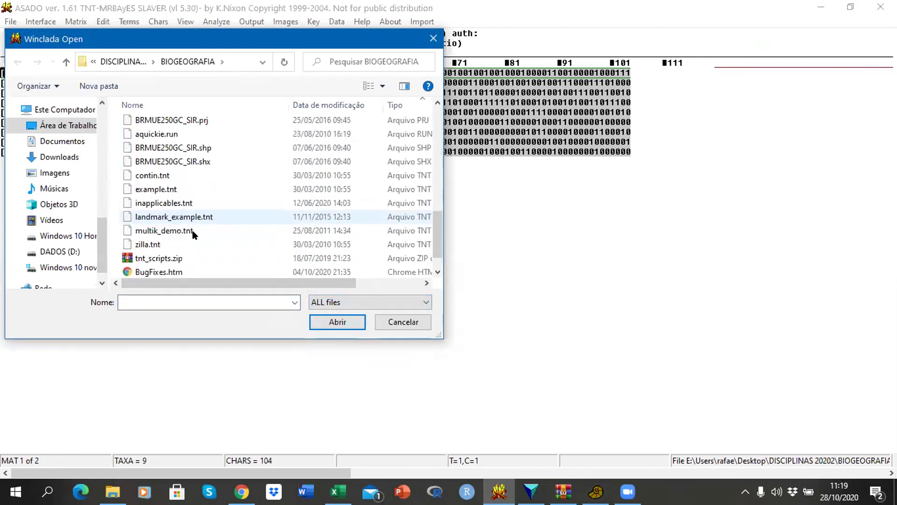
pyautogui.scroll(4, 194, 233)
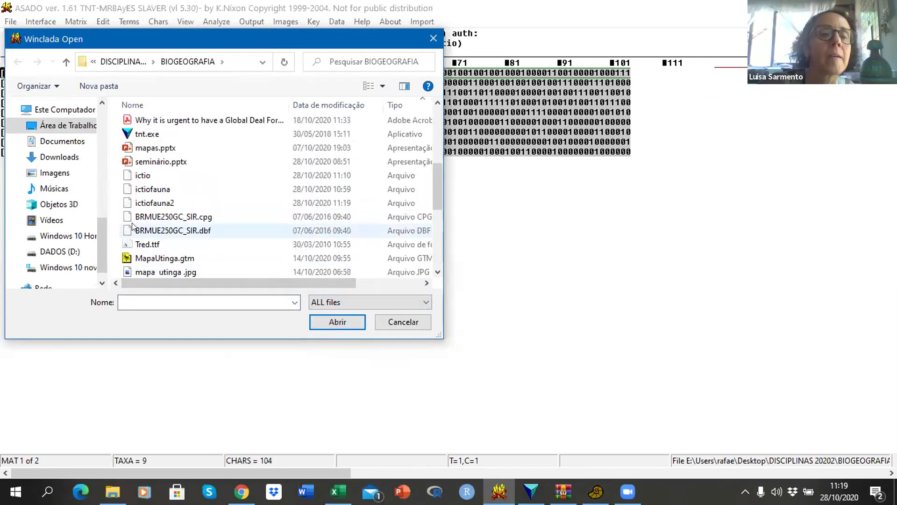
pyautogui.click(145, 203)
pyautogui.click(336, 321)
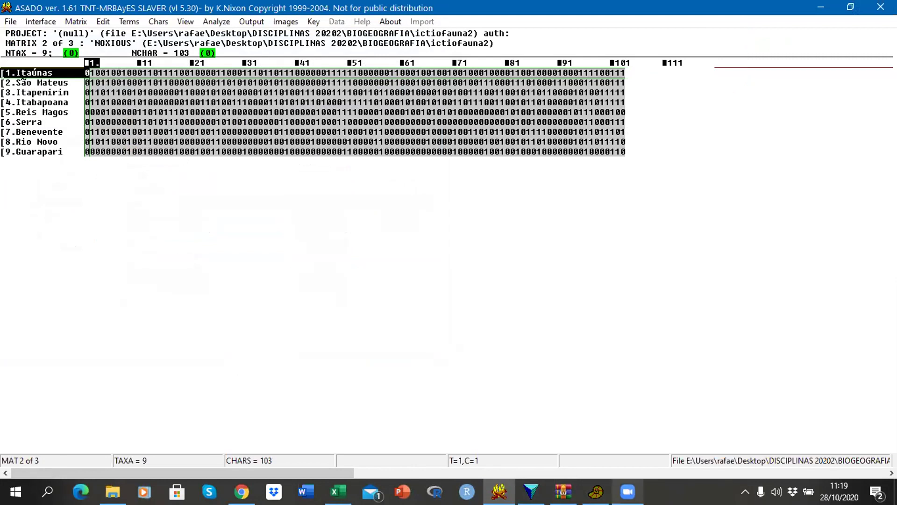
# Switch to the newer PAST version and maximize its empty spreadsheet window
pyautogui.click(627, 492)
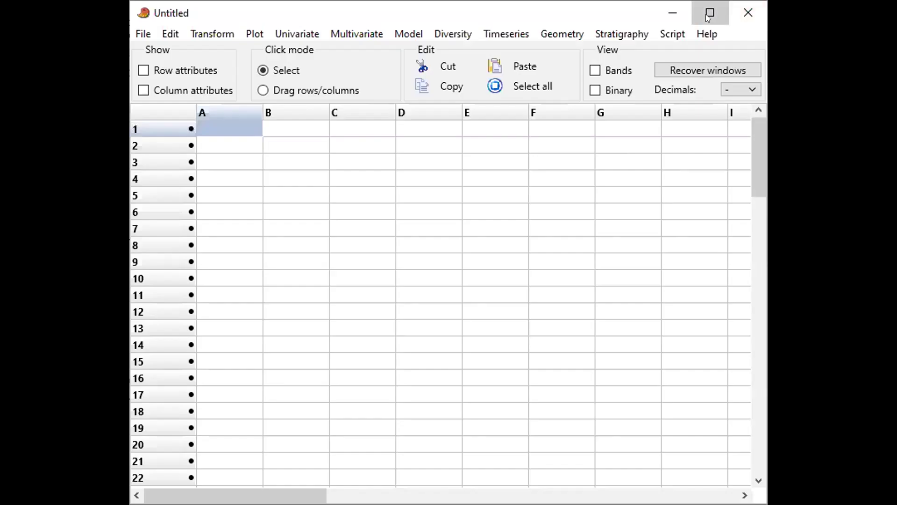
pyautogui.click(707, 11)
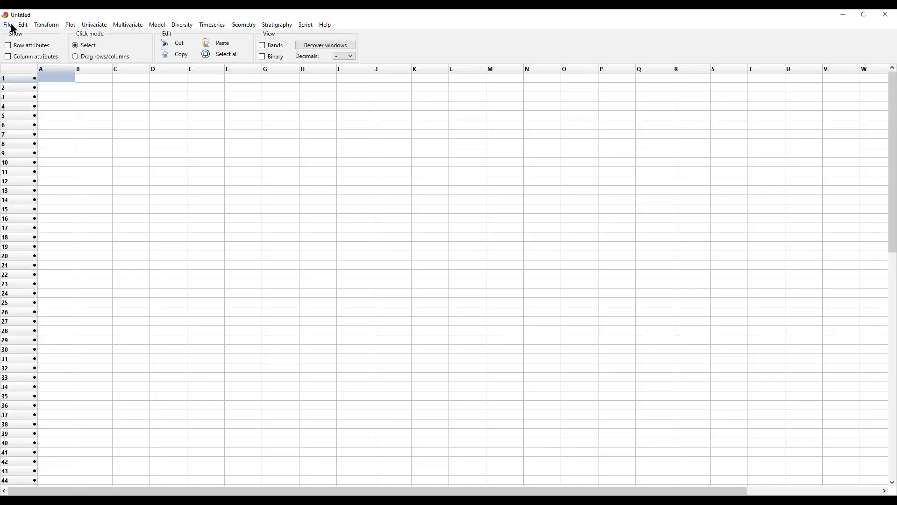
# Open the especies.dat file from the Atividade PAE folder
pyautogui.click(12, 27)
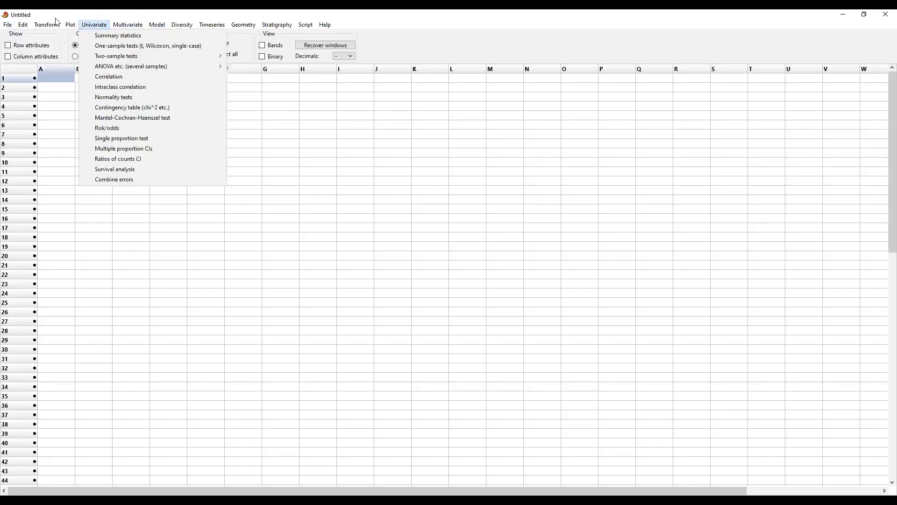
pyautogui.click(21, 49)
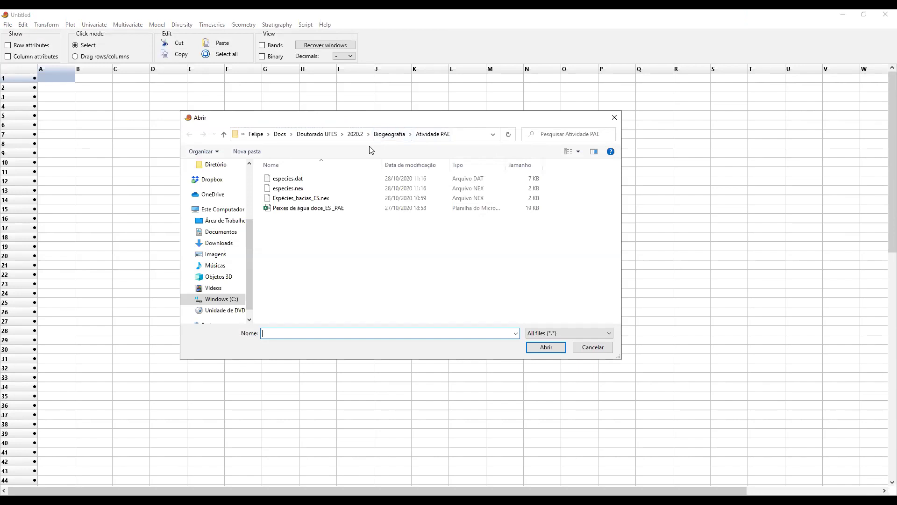
pyautogui.click(309, 189)
pyautogui.click(307, 179)
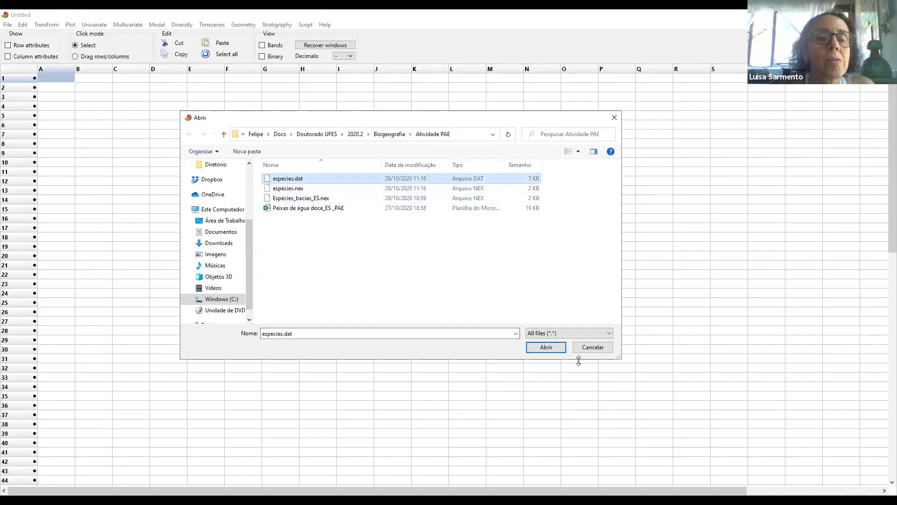
pyautogui.click(554, 348)
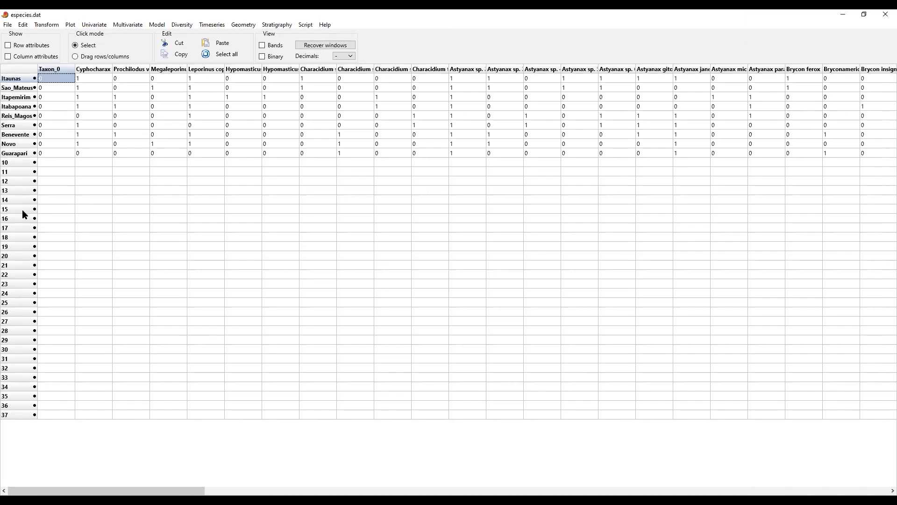
# Remove the empty rows 10 to 37 below Guarapari and check the species columns through to the last one
pyautogui.click(19, 274)
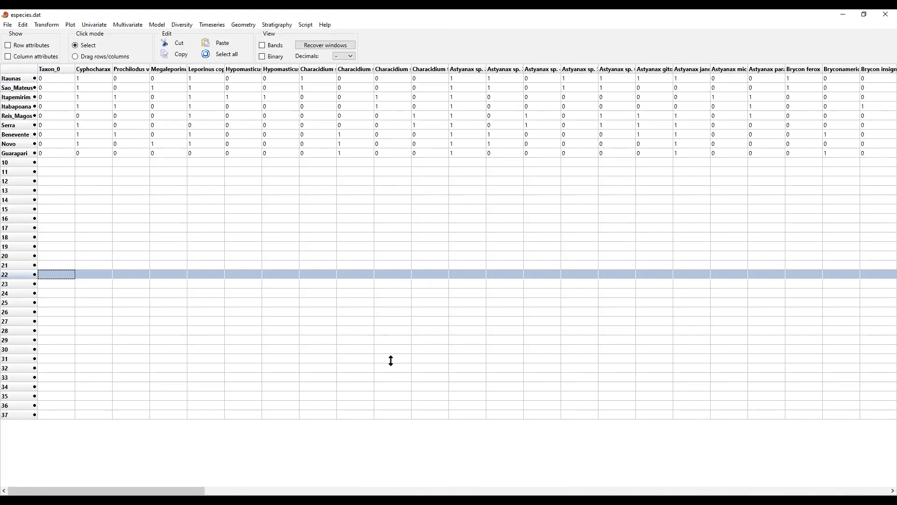
pyautogui.click(14, 163)
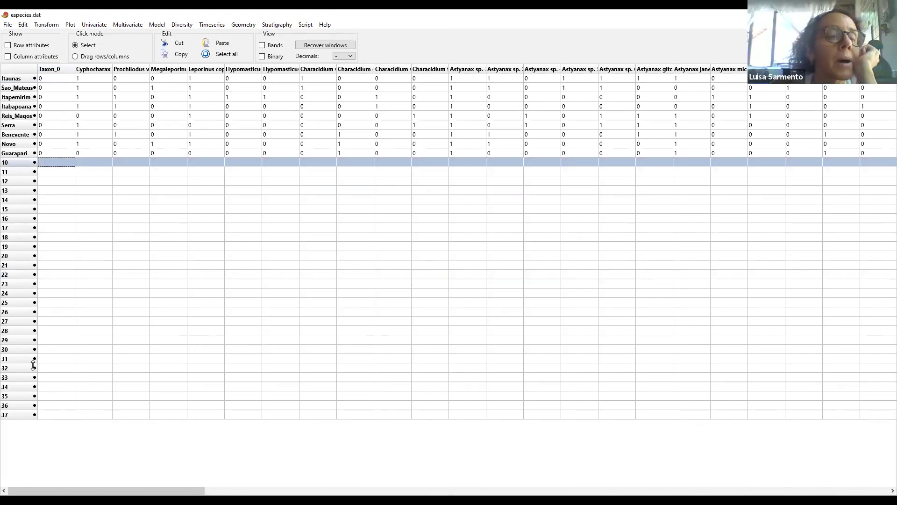
pyautogui.keyDown('shift'); pyautogui.click(18, 415); pyautogui.keyUp('shift')
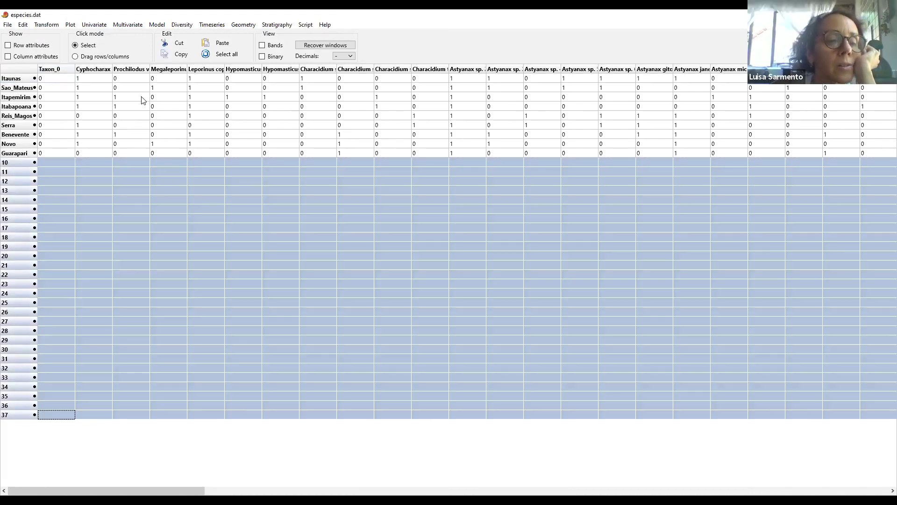
pyautogui.click(23, 25)
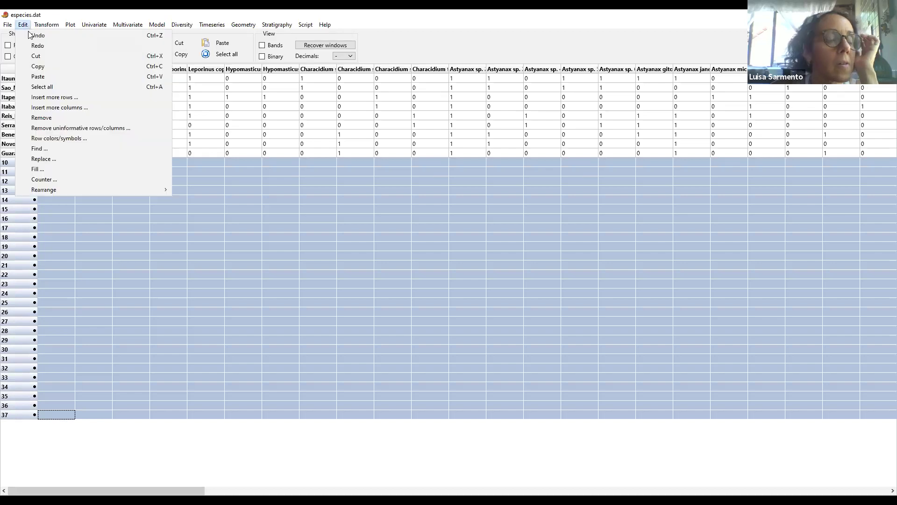
pyautogui.click(54, 119)
pyautogui.moveTo(201, 490); pyautogui.dragTo(885, 490)
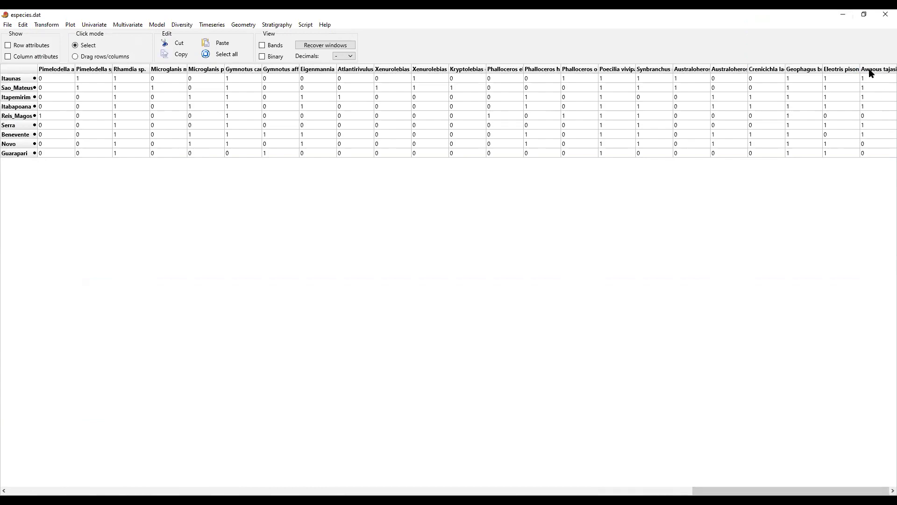
pyautogui.moveTo(789, 491); pyautogui.dragTo(1, 471)
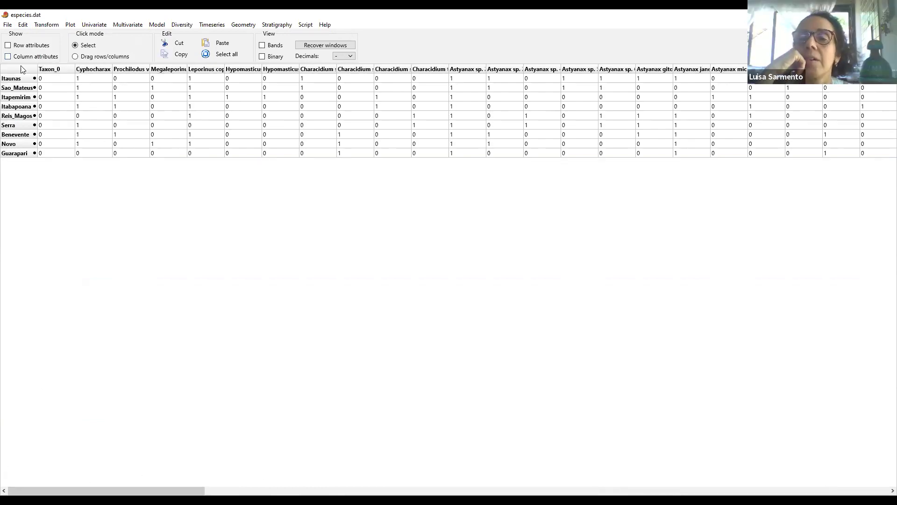
# Save the whole matrix as a NEXUS file named especies in the Atividade PAE folder, replacing the existing file
pyautogui.hotkey('ctrl', 'a')
pyautogui.click(11, 26)
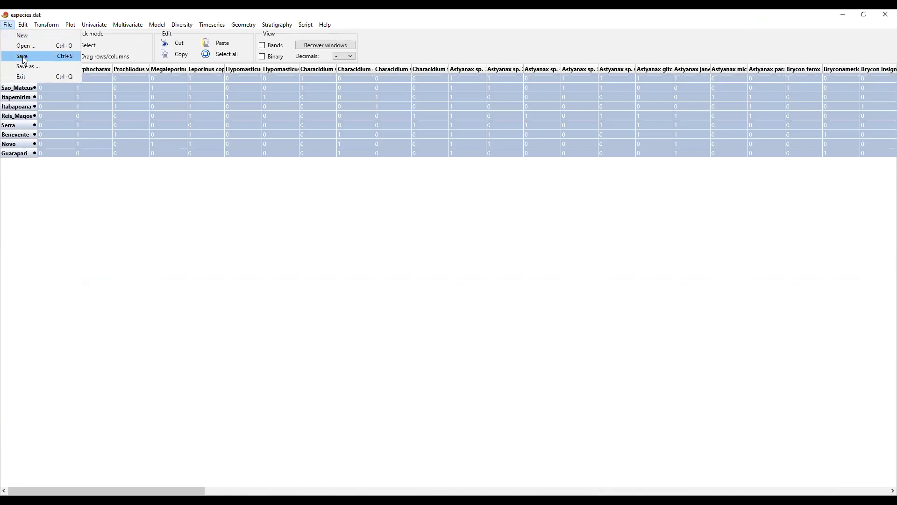
pyautogui.click(129, 179)
pyautogui.click(8, 24)
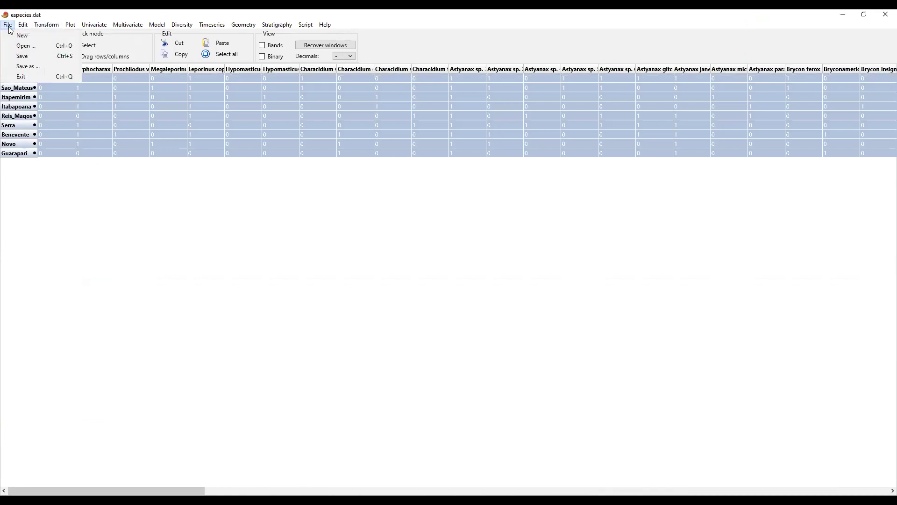
pyautogui.click(34, 58)
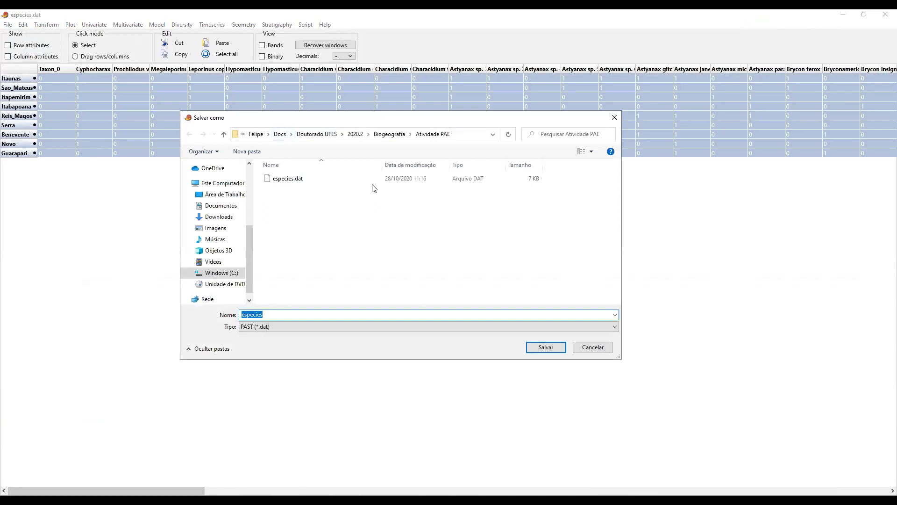
pyautogui.click(330, 326)
pyautogui.click(283, 359)
pyautogui.click(301, 315)
pyautogui.click(554, 346)
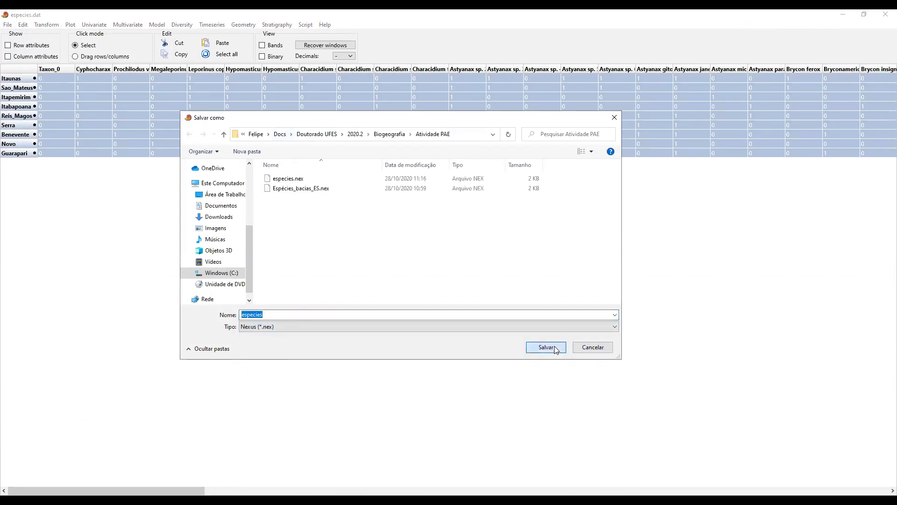
pyautogui.click(483, 264)
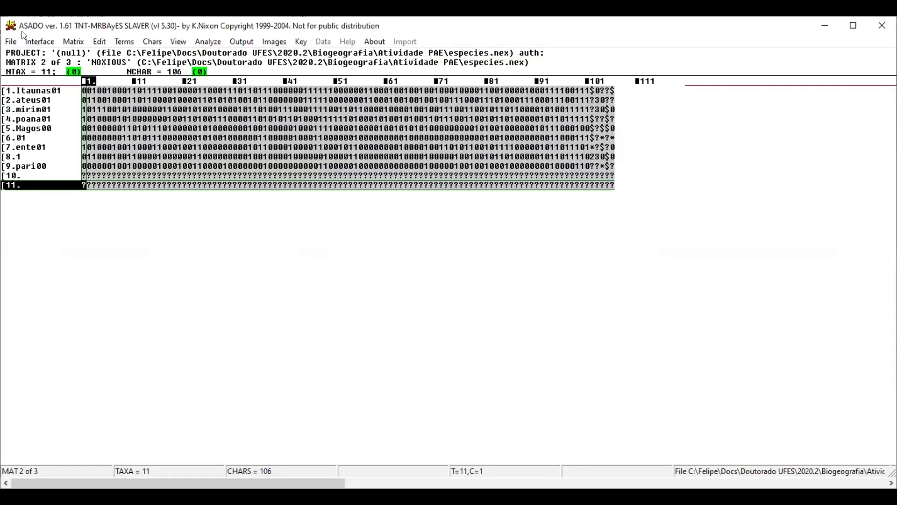
# Switch to WinClada and open especies.nex from the Atividade PAE folder
pyautogui.click(16, 42)
pyautogui.click(20, 56)
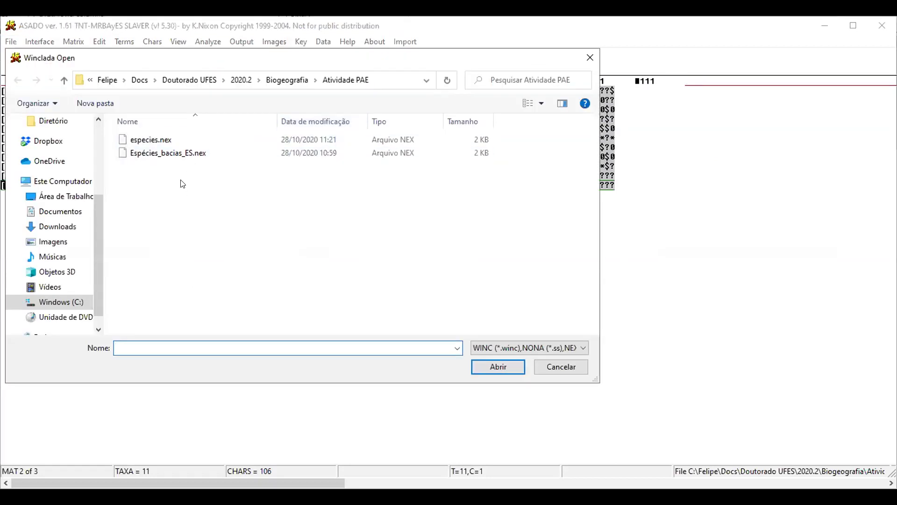
pyautogui.click(166, 142)
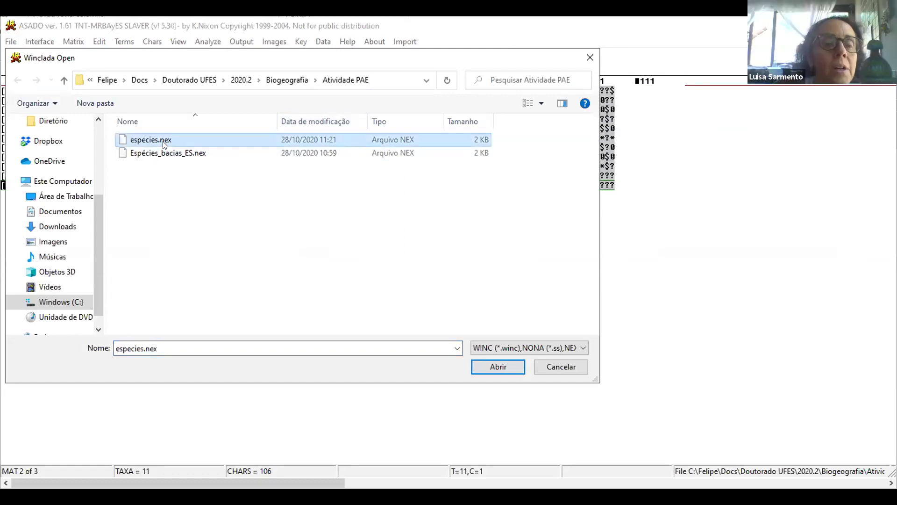
pyautogui.click(499, 366)
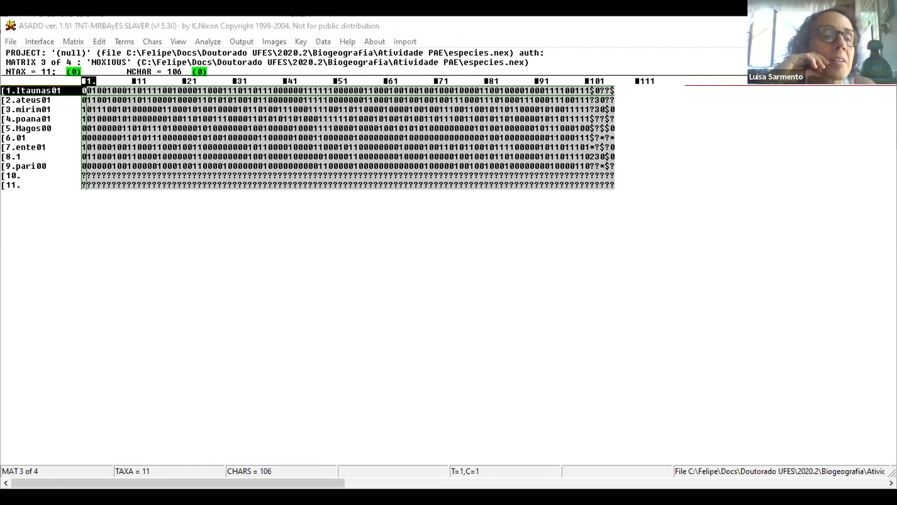
# Switch to PAST and examine the basin rows and species columns of the saved matrix
pyautogui.hotkey('alt', 'Tab')
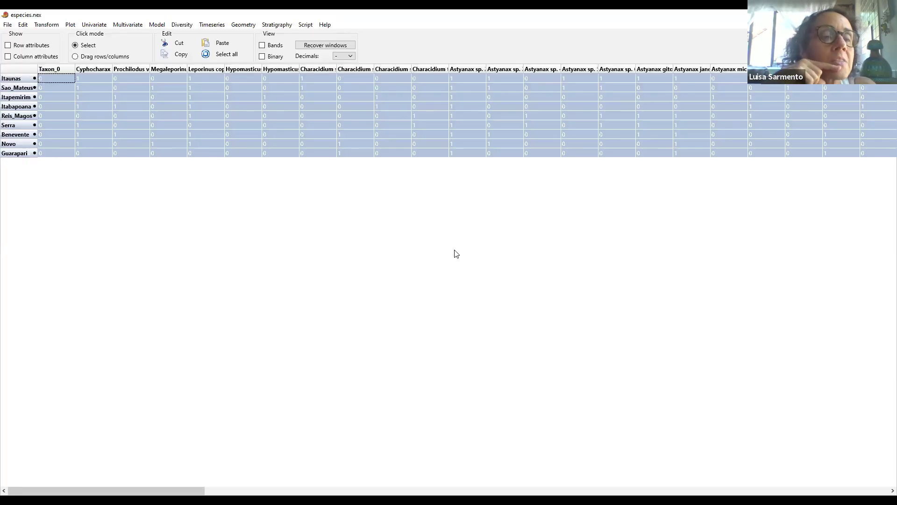
pyautogui.click(49, 152)
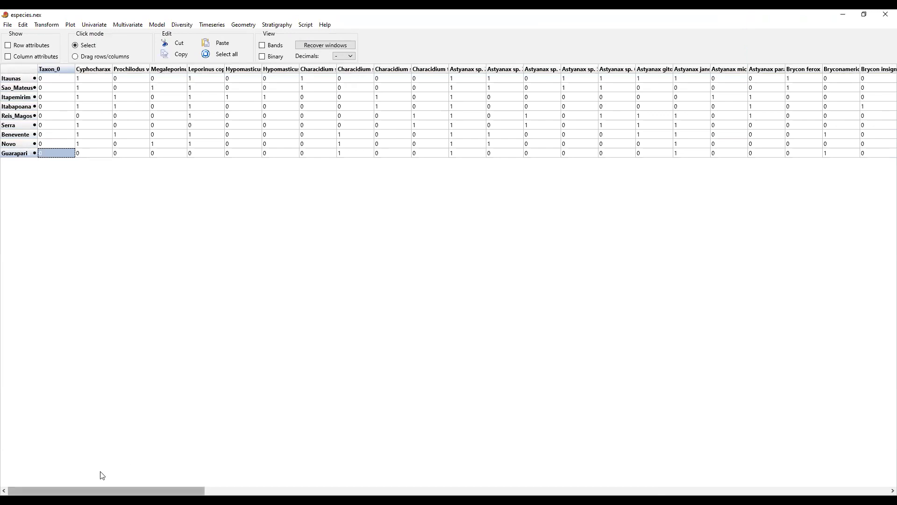
pyautogui.moveTo(169, 490); pyautogui.dragTo(19, 491)
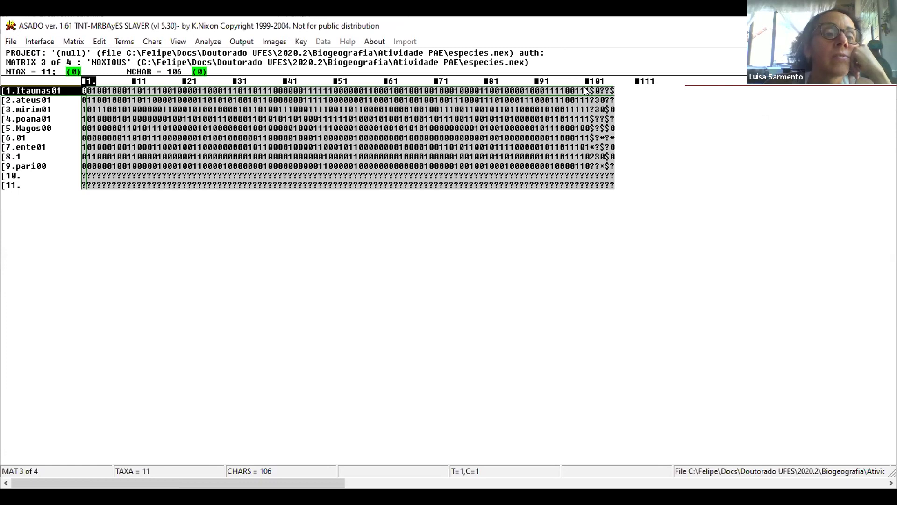
# Switch back to WinClada, make the empty terminal 10 the current row, and unlock the matrix for data entry
pyautogui.click(96, 43)
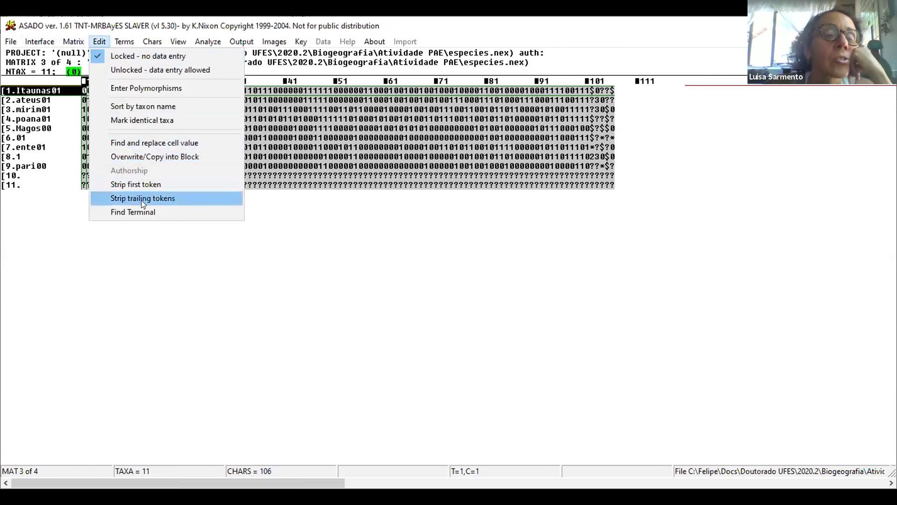
pyautogui.click(163, 70)
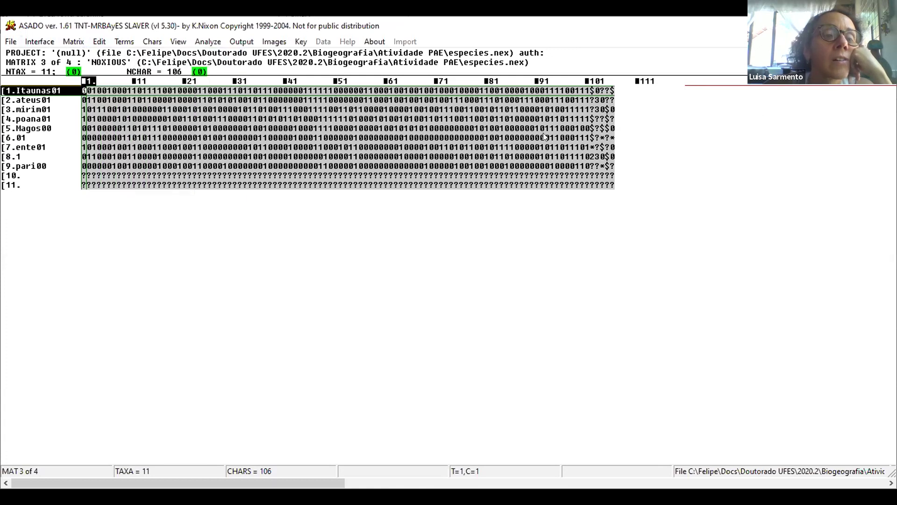
pyautogui.click(7, 175)
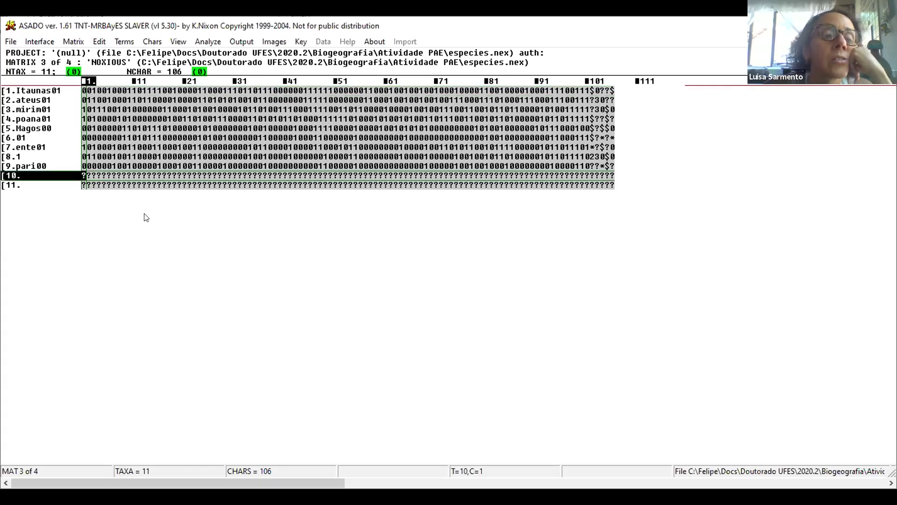
pyautogui.click(97, 43)
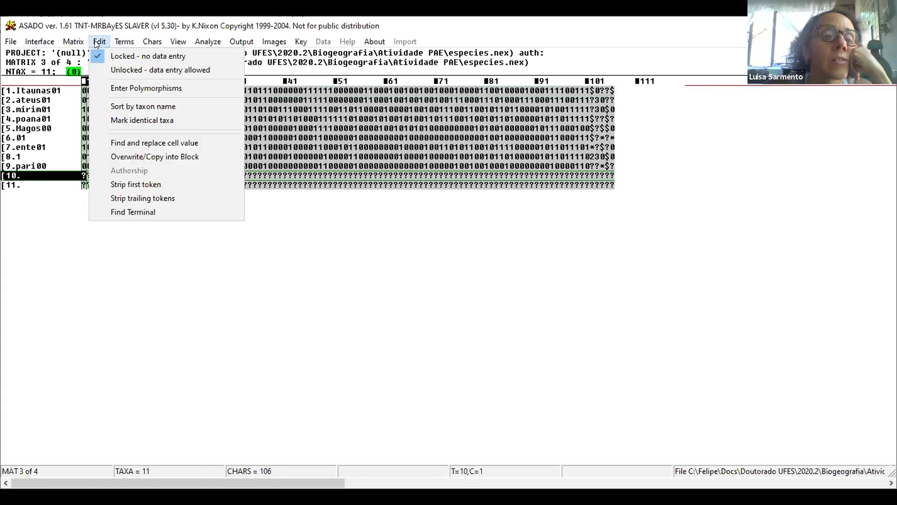
pyautogui.click(123, 69)
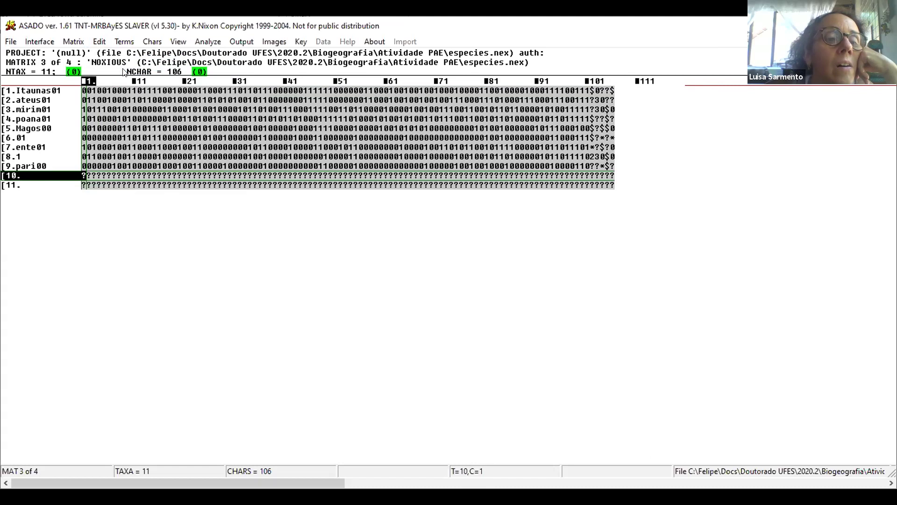
# Try to delete the empty terminal 10 with the Delete selected terms command
pyautogui.click(99, 42)
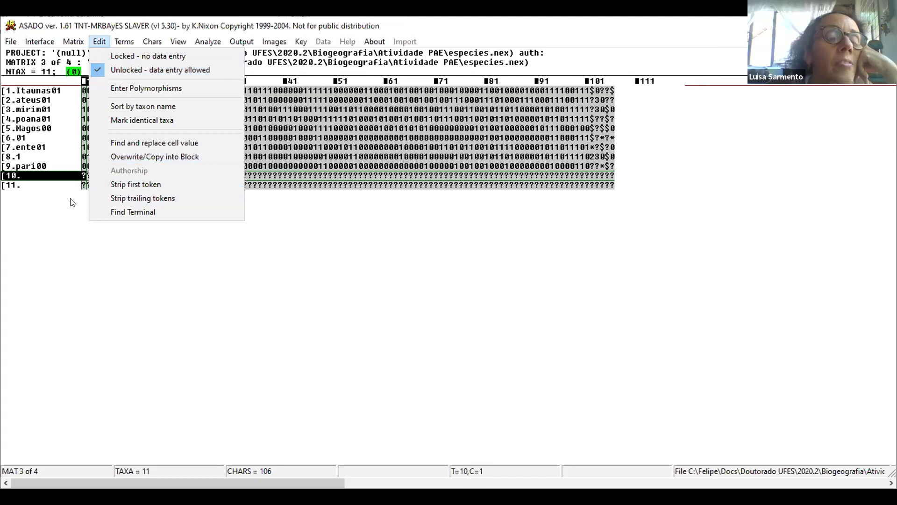
pyautogui.moveTo(154, 41)
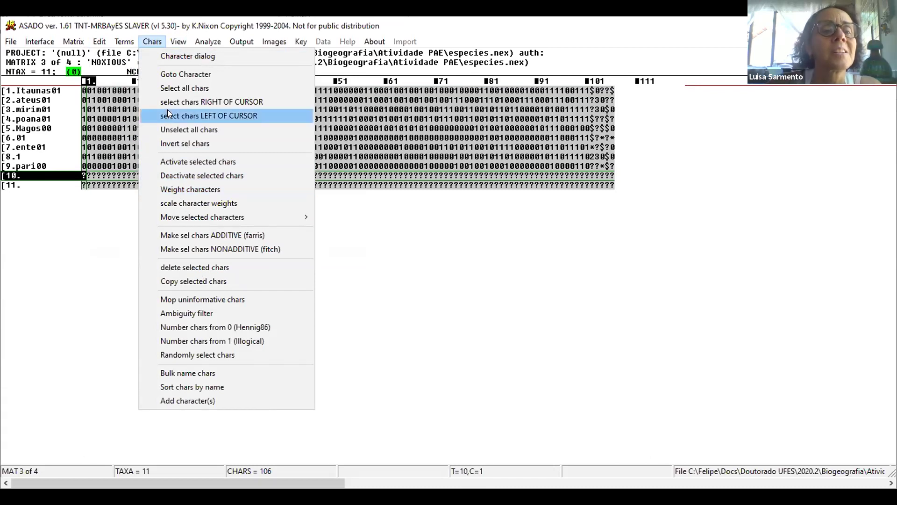
pyautogui.moveTo(123, 42)
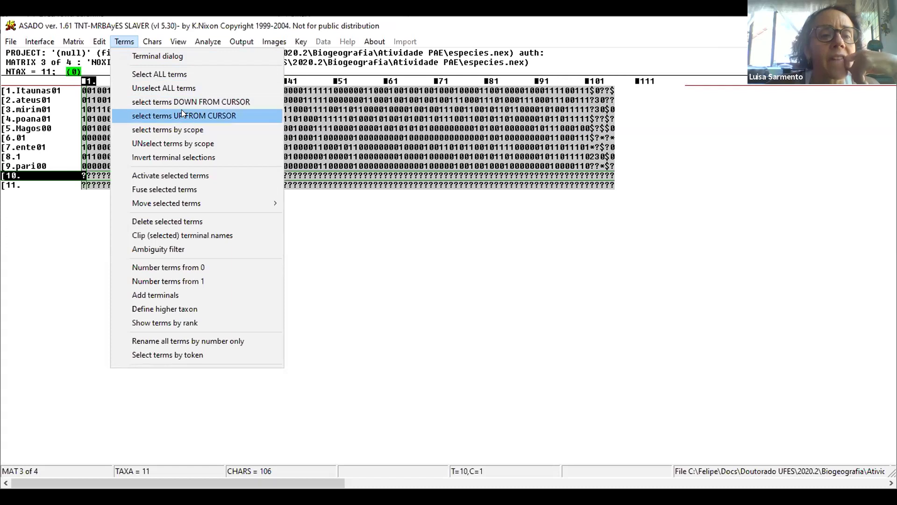
pyautogui.click(185, 221)
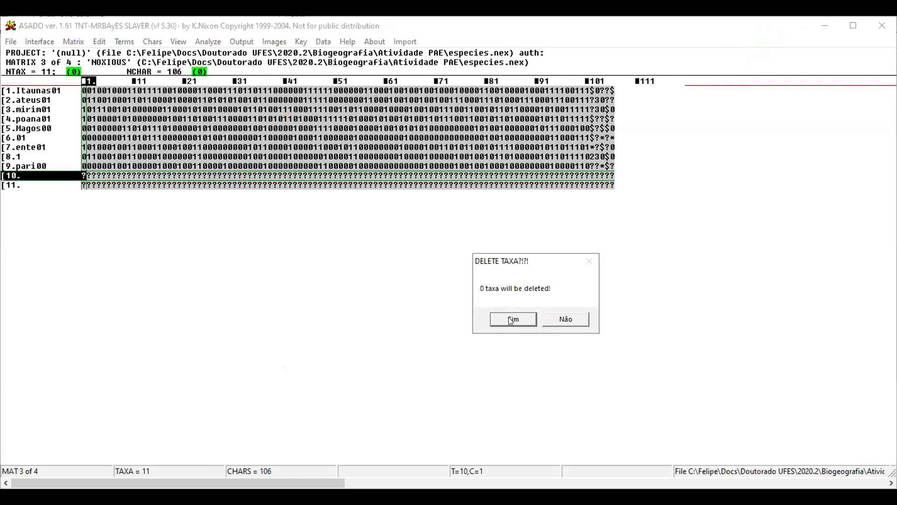
pyautogui.click(512, 320)
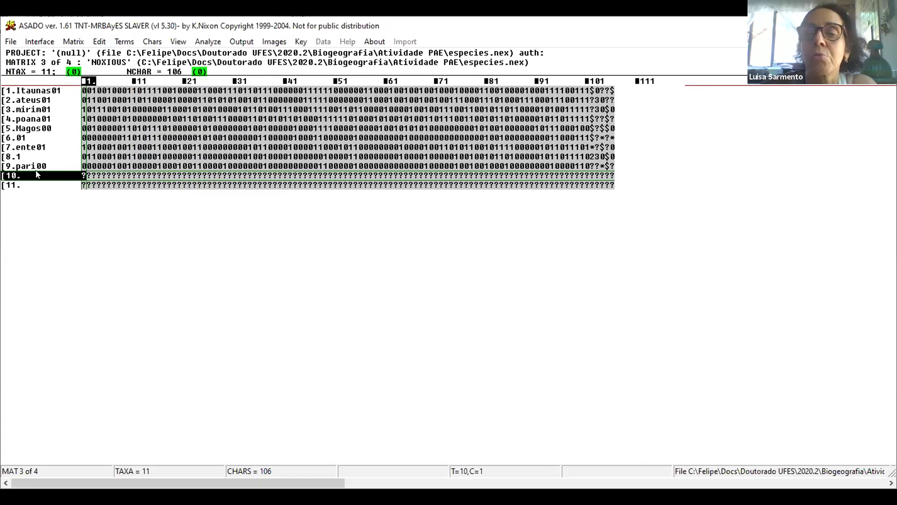
# Load especies.nex again from the Atividade PAE folder
pyautogui.click(11, 41)
pyautogui.click(28, 54)
pyautogui.click(151, 139)
pyautogui.click(506, 372)
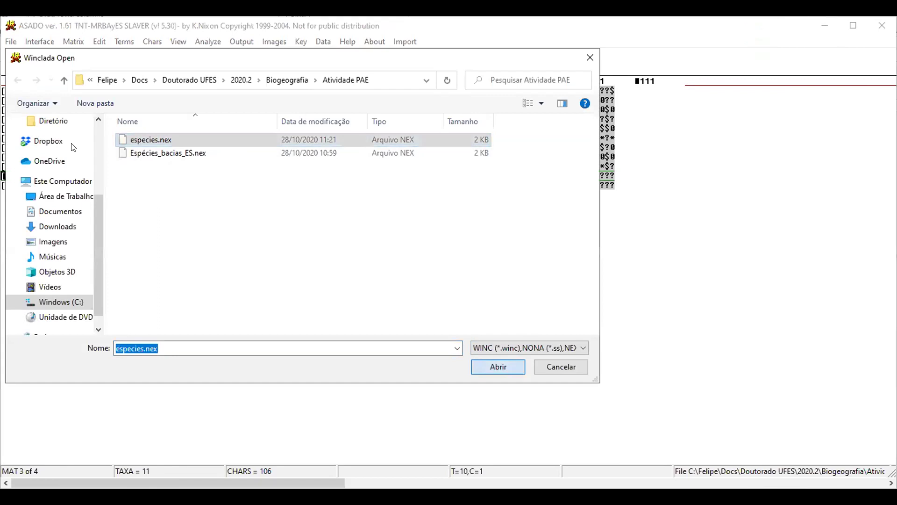
# Unlock the reloaded matrix for data entry and delete its empty terminal 10
pyautogui.click(97, 42)
pyautogui.click(18, 174)
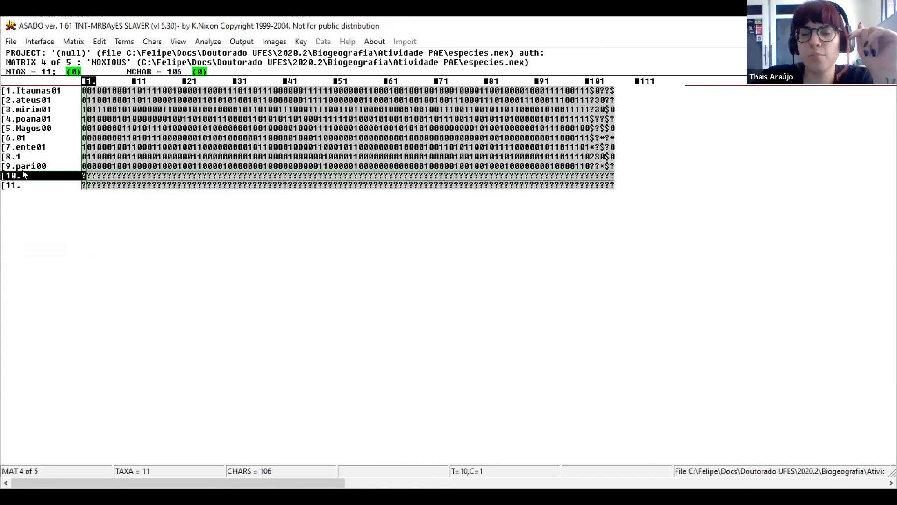
pyautogui.click(24, 178)
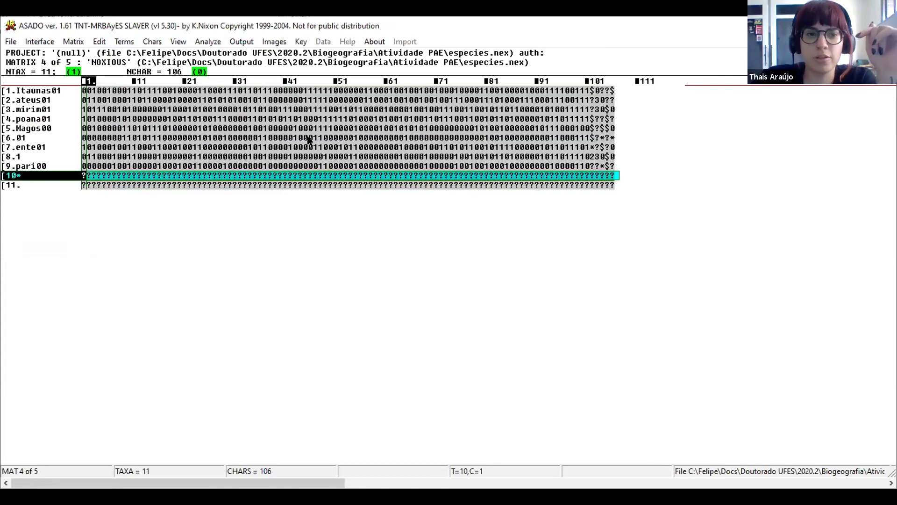
pyautogui.click(100, 42)
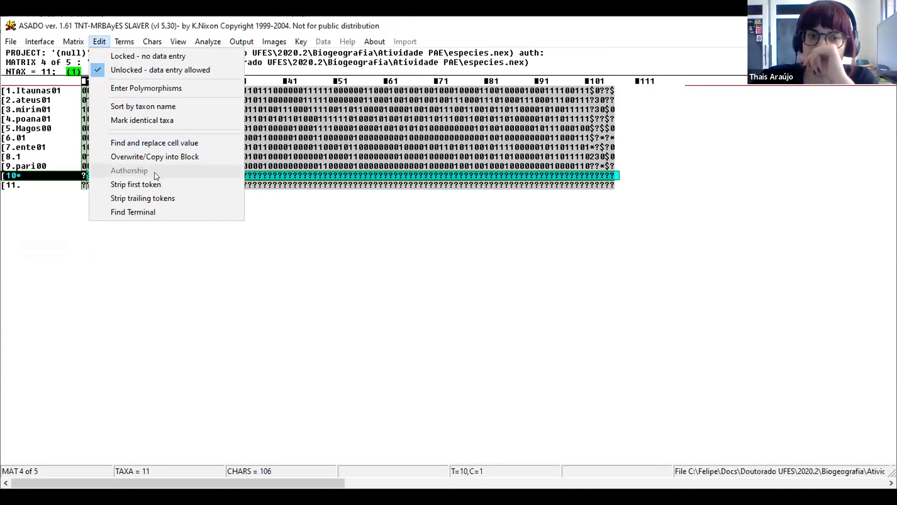
pyautogui.click(125, 42)
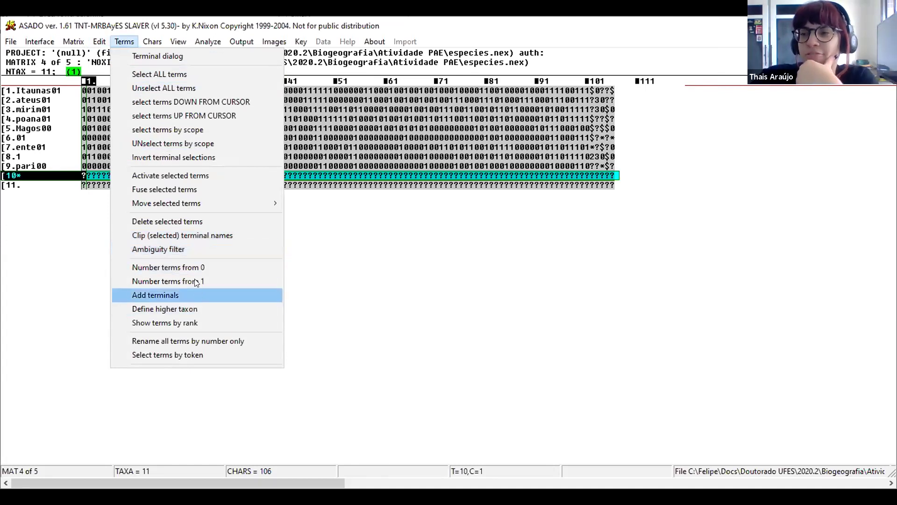
pyautogui.click(187, 221)
pyautogui.click(513, 319)
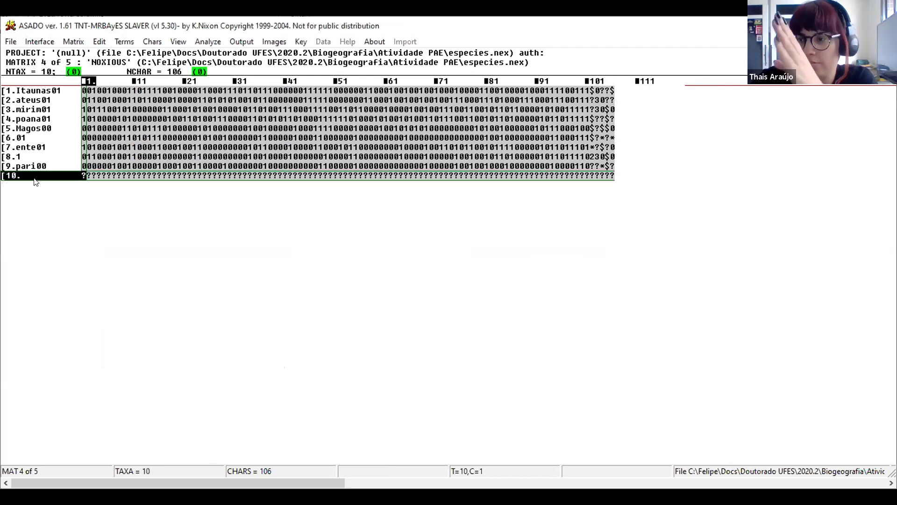
# Delete the remaining empty terminal below terminal 9
pyautogui.click(102, 43)
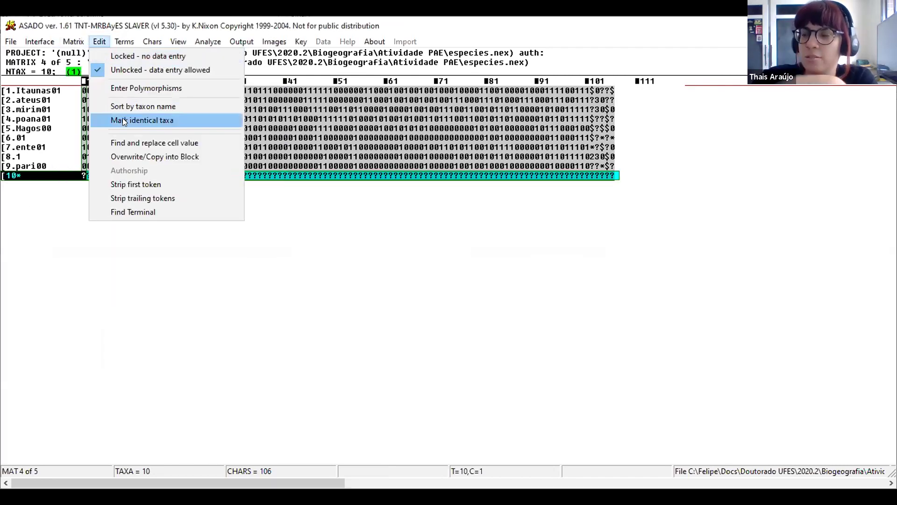
pyautogui.click(124, 42)
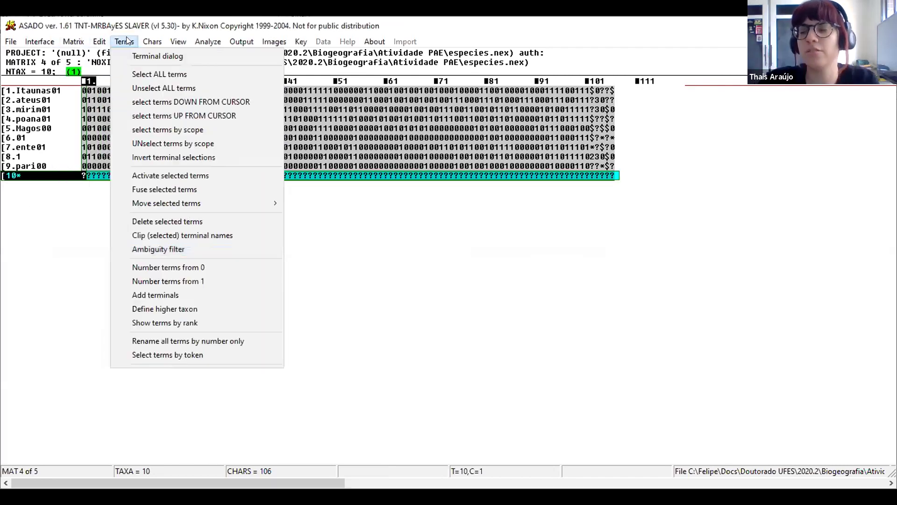
pyautogui.click(176, 222)
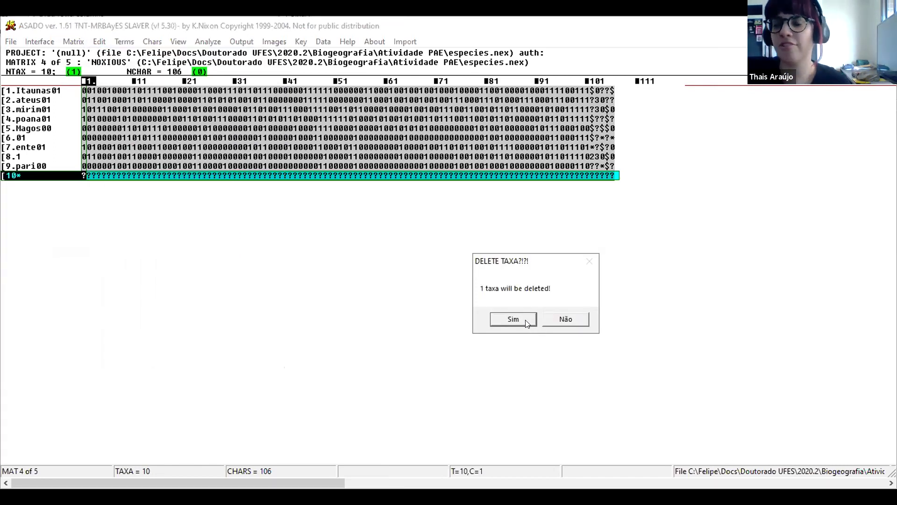
pyautogui.click(527, 323)
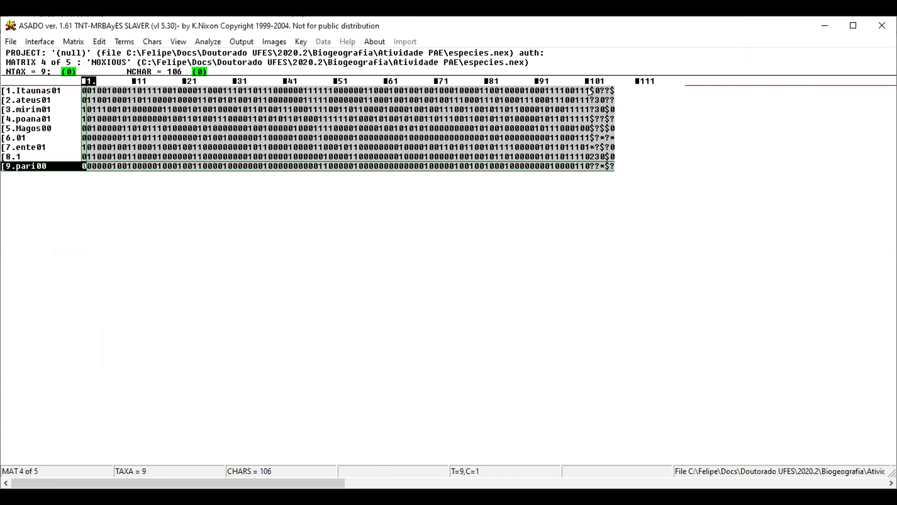
# Select character 102 in the matrix and deactivate it
pyautogui.click(589, 90)
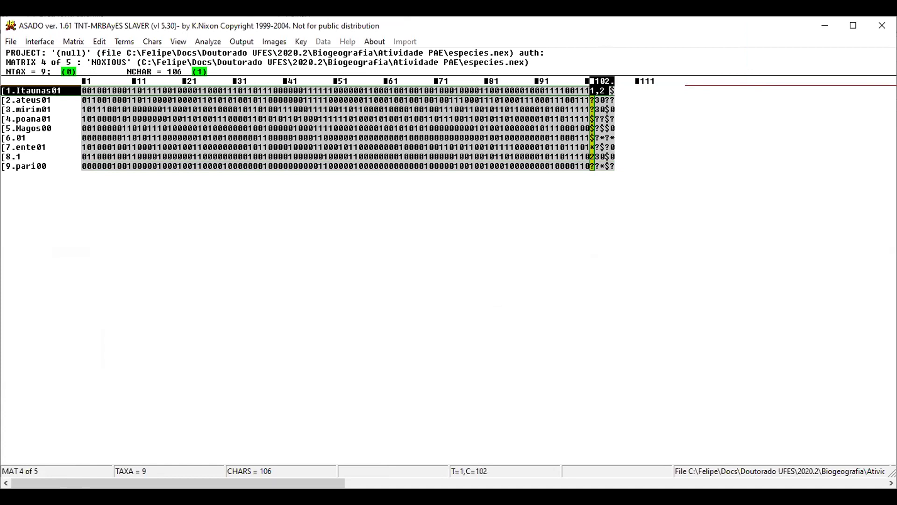
pyautogui.click(99, 41)
pyautogui.moveTo(124, 41)
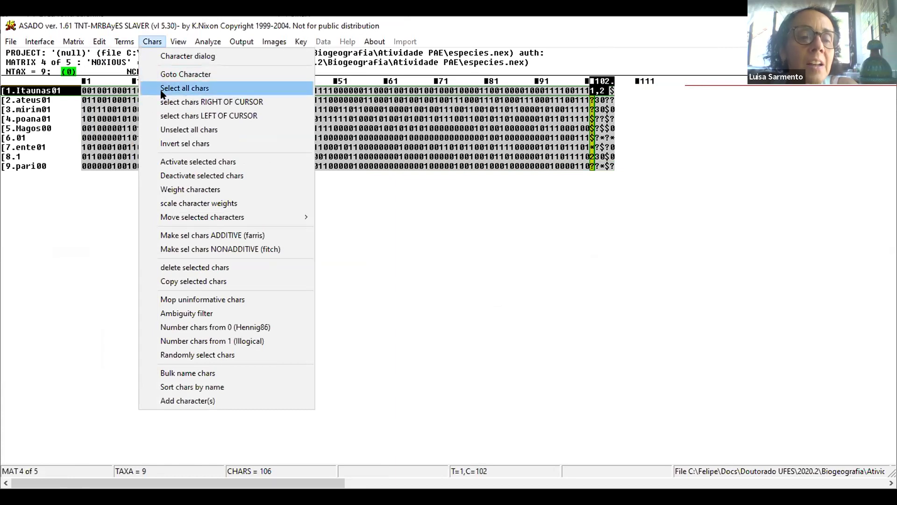
pyautogui.click(227, 175)
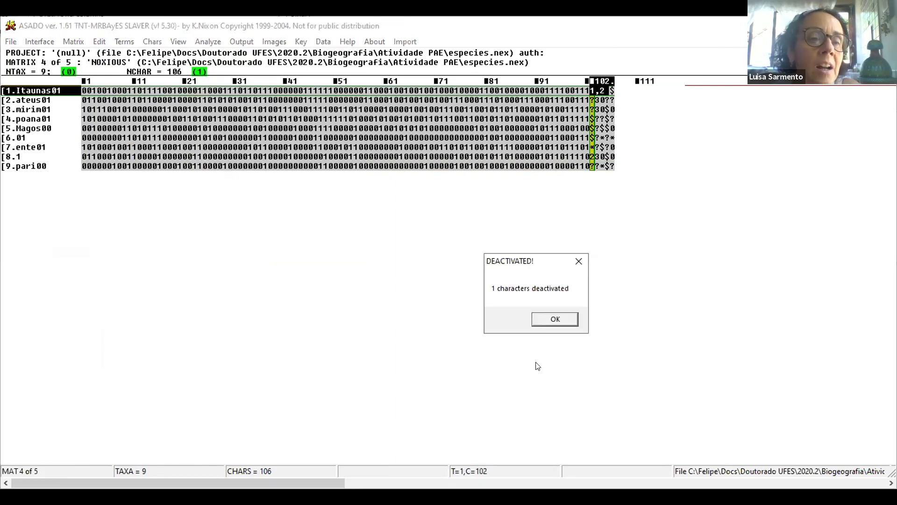
pyautogui.click(555, 319)
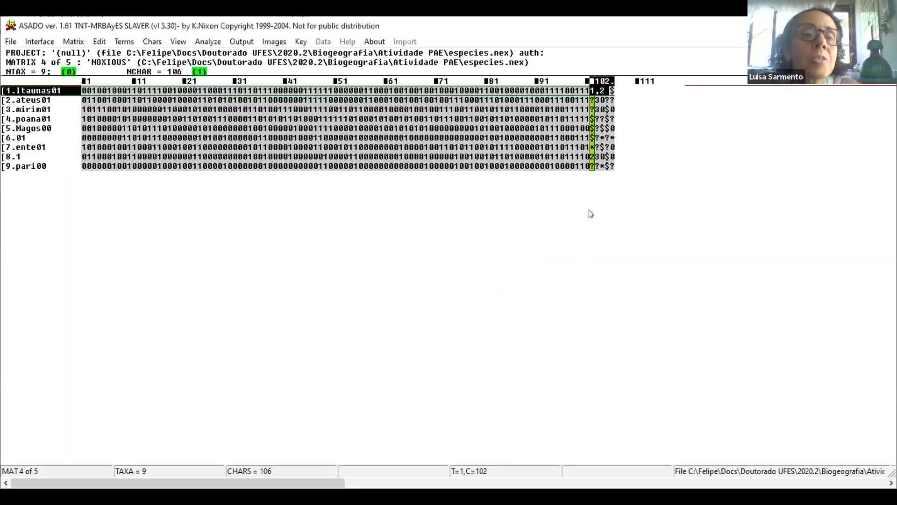
# Delete the selected character 102 from the matrix
pyautogui.click(152, 42)
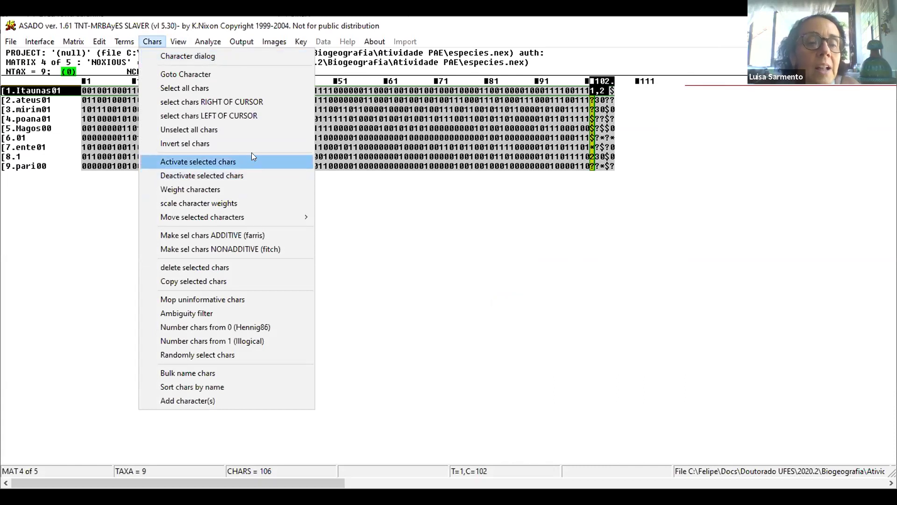
pyautogui.click(213, 269)
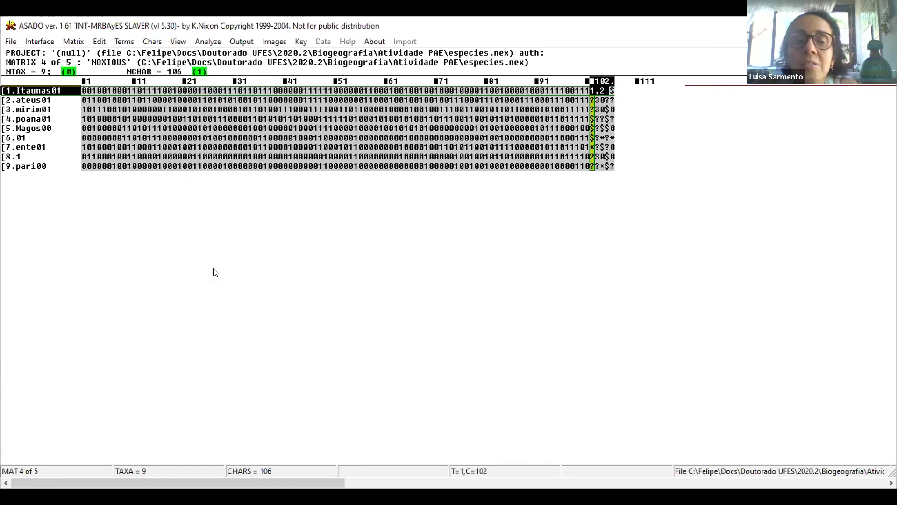
pyautogui.click(513, 318)
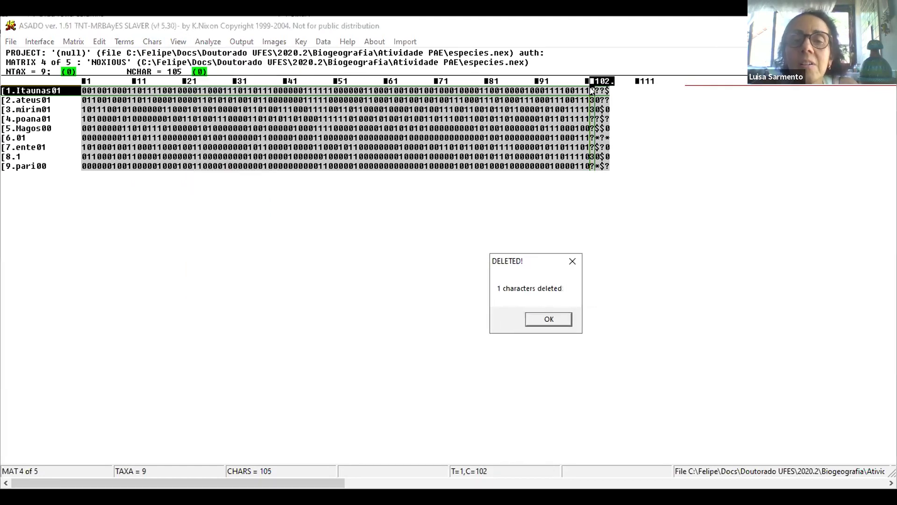
pyautogui.click(551, 320)
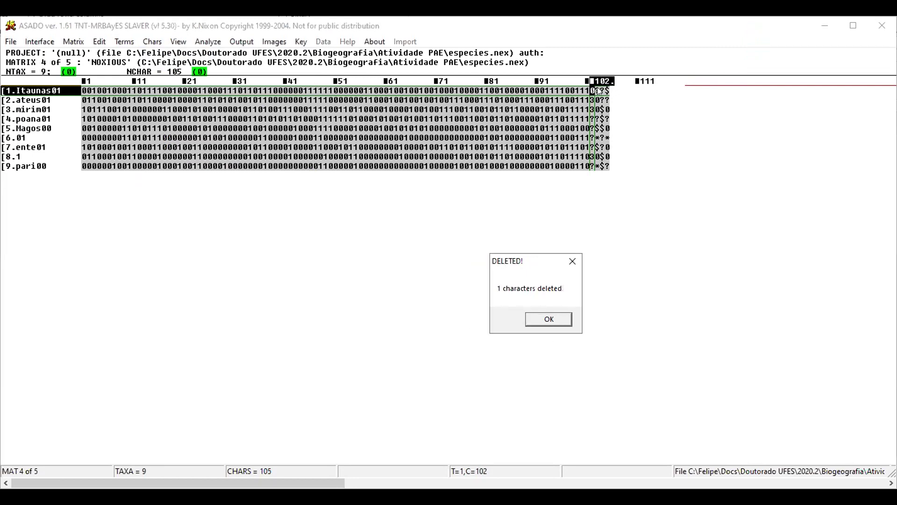
# Delete the next two leftover characters at position 102, one at a time
pyautogui.click(591, 91)
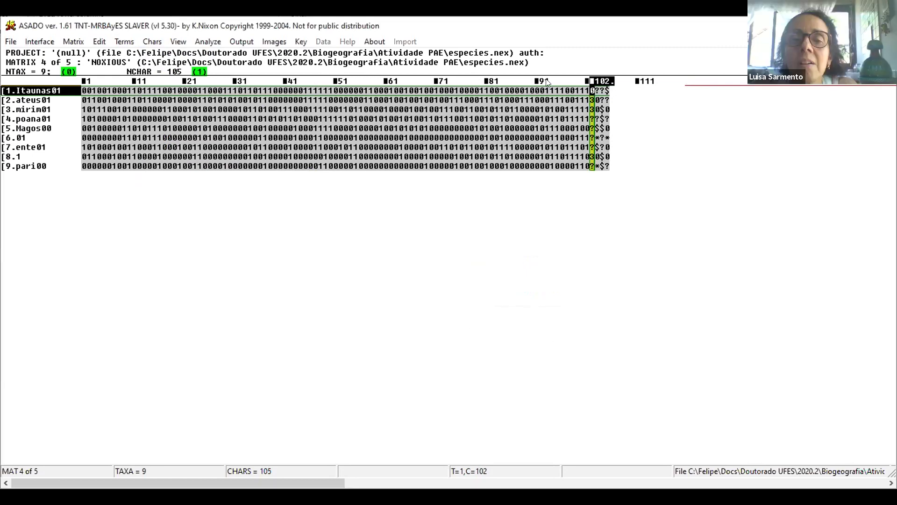
pyautogui.click(100, 42)
pyautogui.moveTo(152, 42)
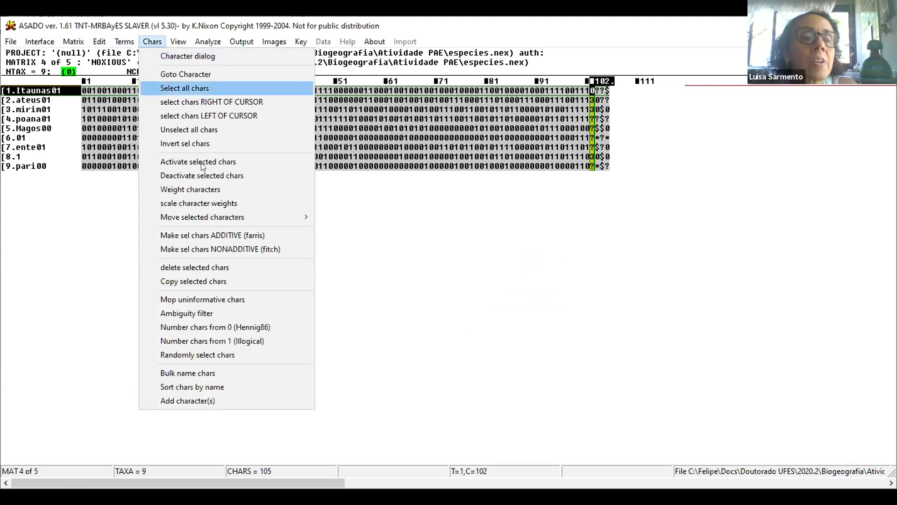
pyautogui.press('Delete')
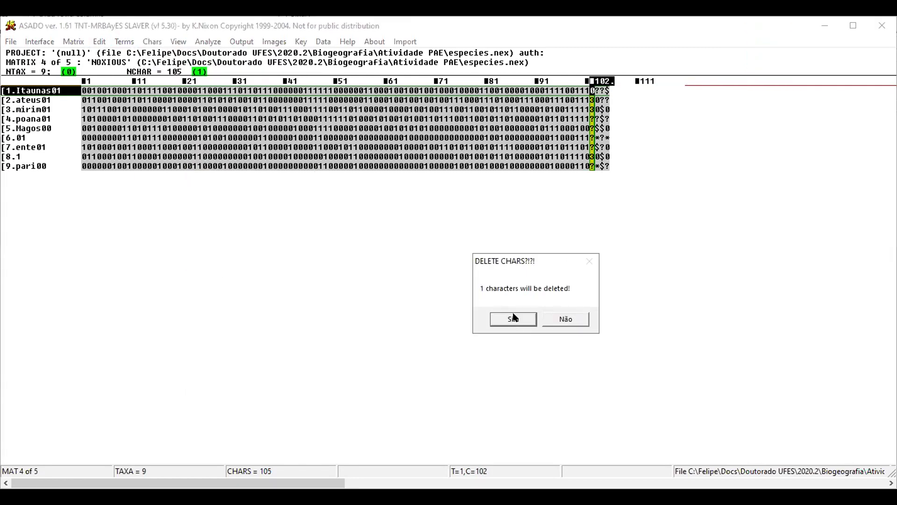
pyautogui.click(511, 314)
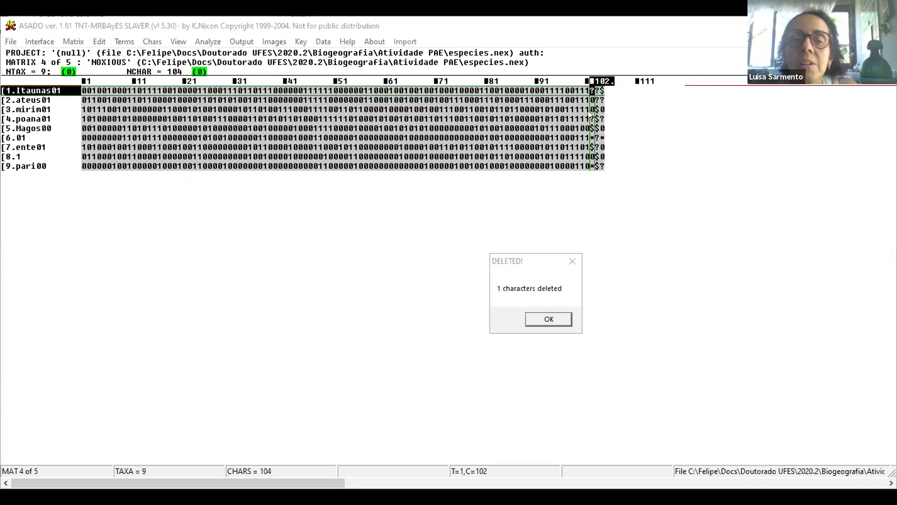
pyautogui.click(549, 320)
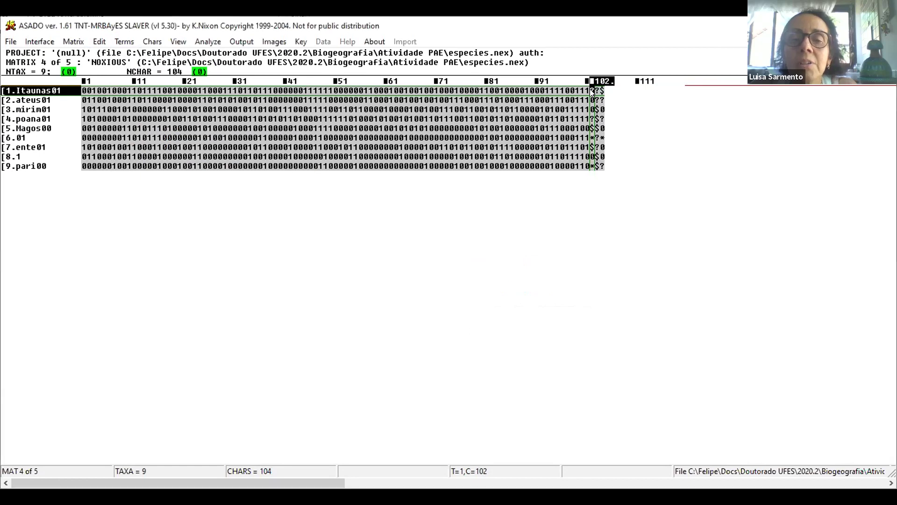
pyautogui.click(99, 42)
pyautogui.moveTo(150, 45)
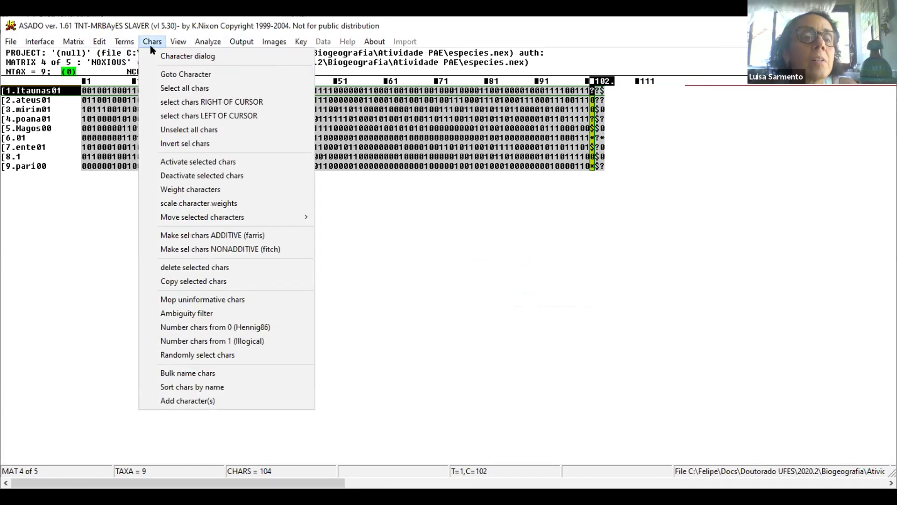
pyautogui.click(207, 268)
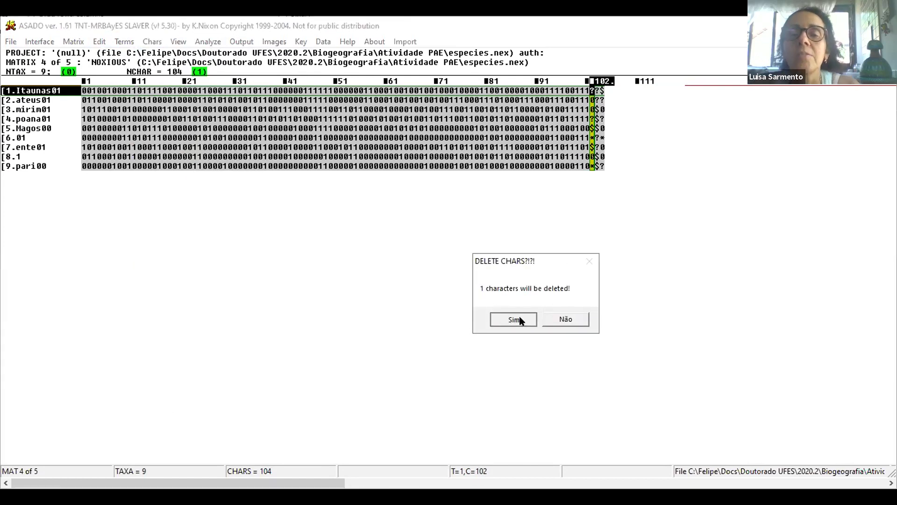
pyautogui.click(513, 319)
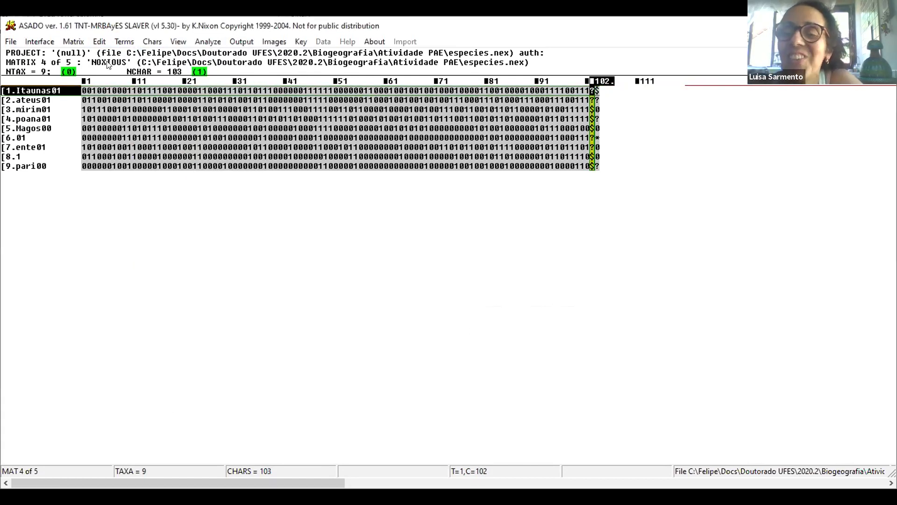
# Delete the last two leftover characters after character 101, one at a time
pyautogui.click(153, 42)
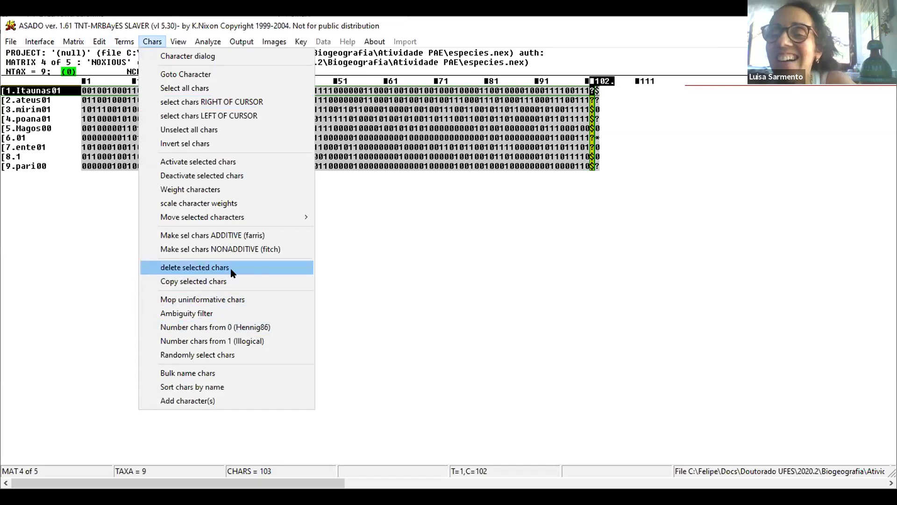
pyautogui.click(223, 268)
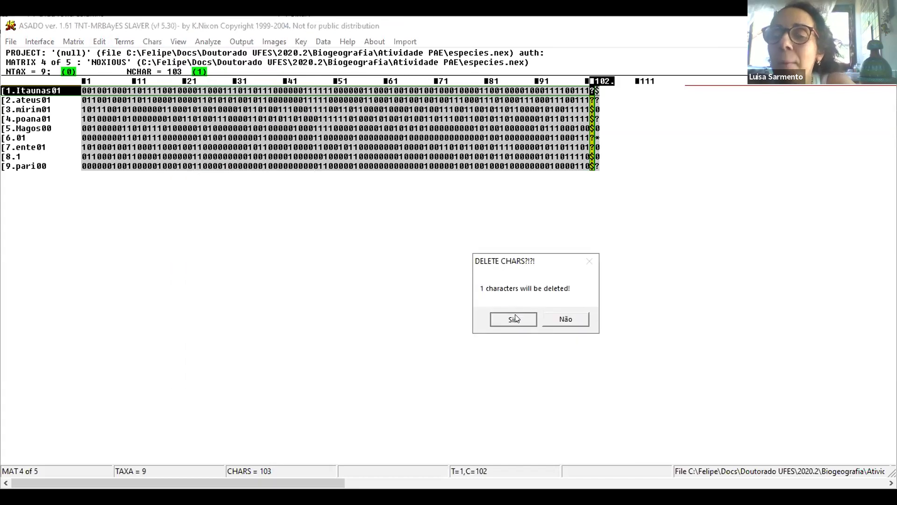
pyautogui.click(513, 312)
pyautogui.click(558, 318)
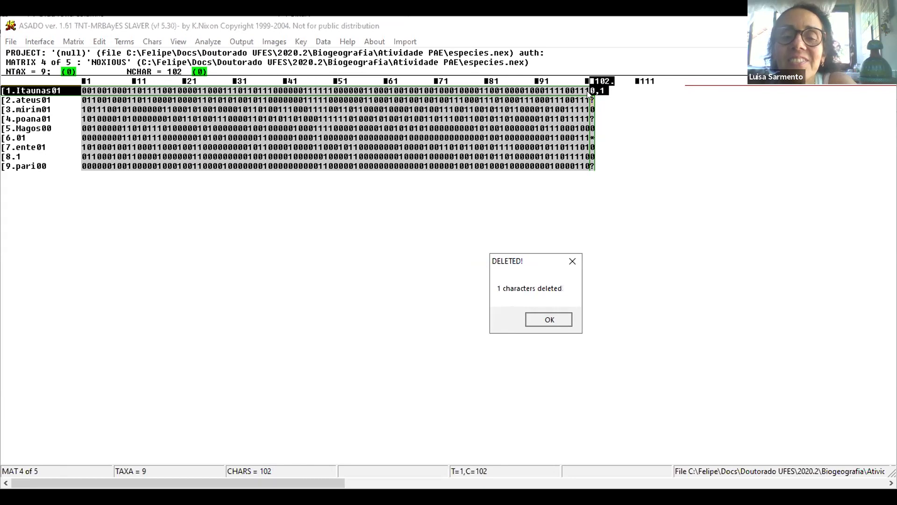
pyautogui.click(126, 41)
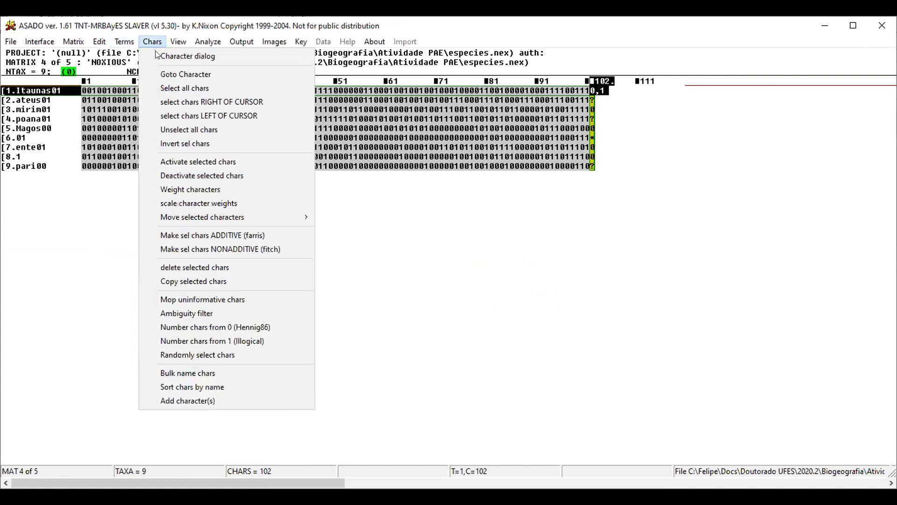
pyautogui.click(201, 267)
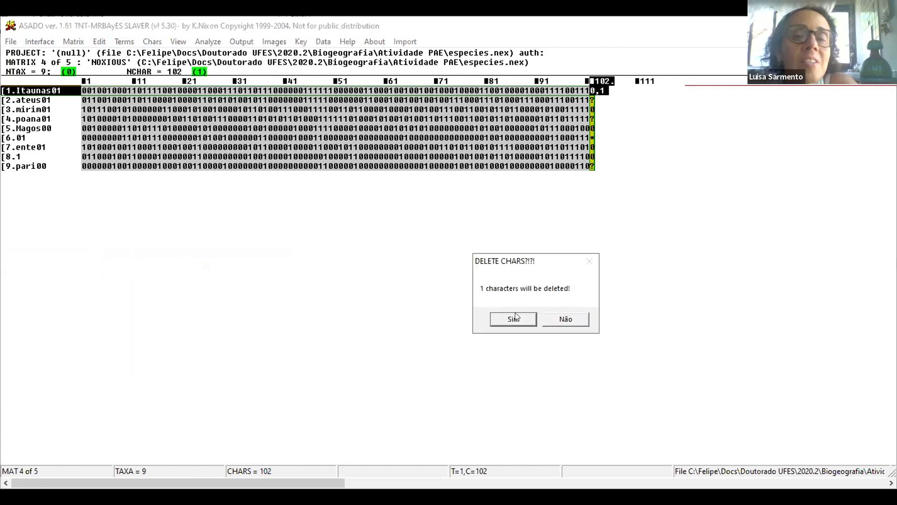
pyautogui.click(514, 319)
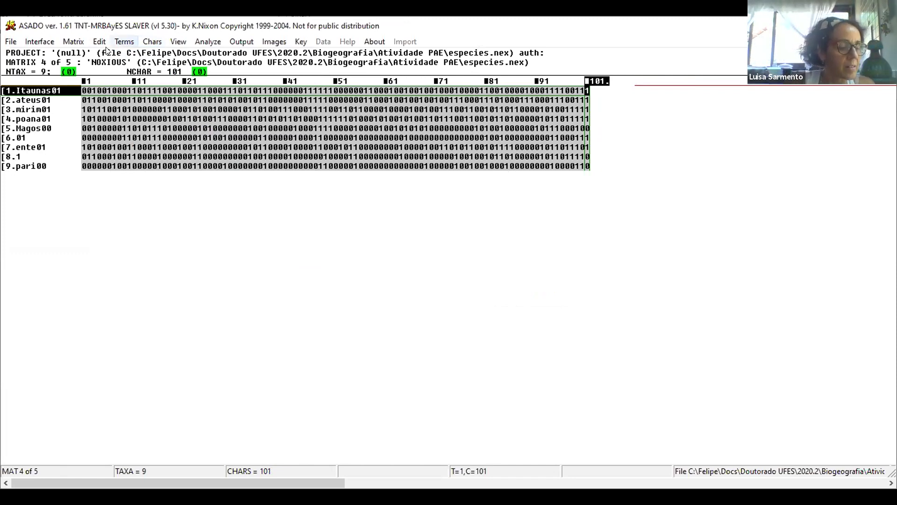
pyautogui.click(45, 100)
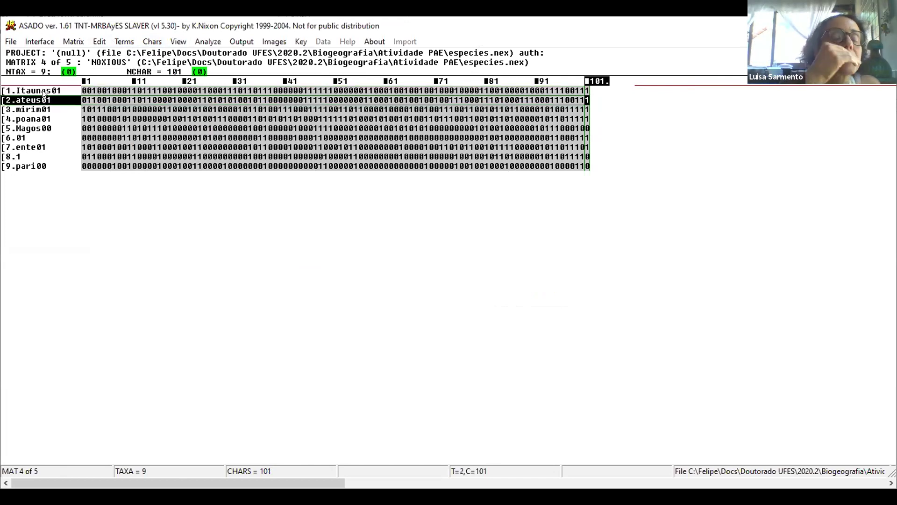
pyautogui.click(43, 92)
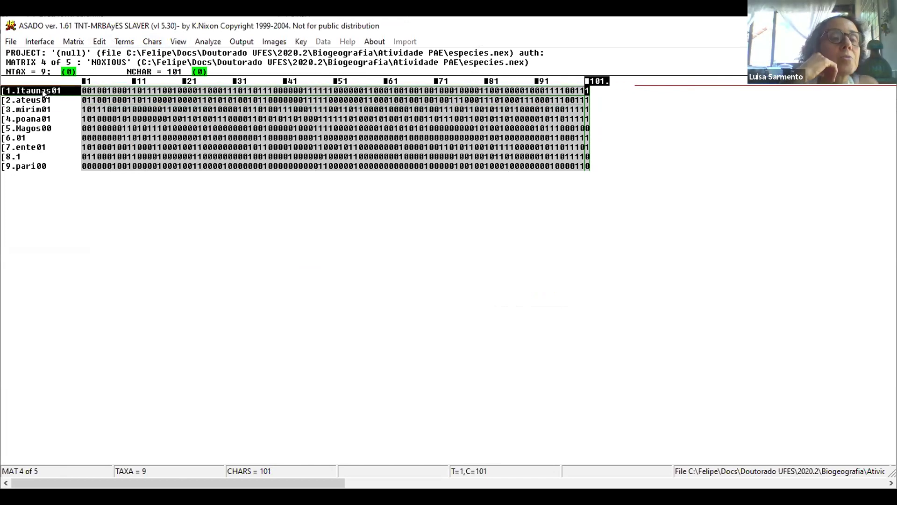
pyautogui.click(15, 42)
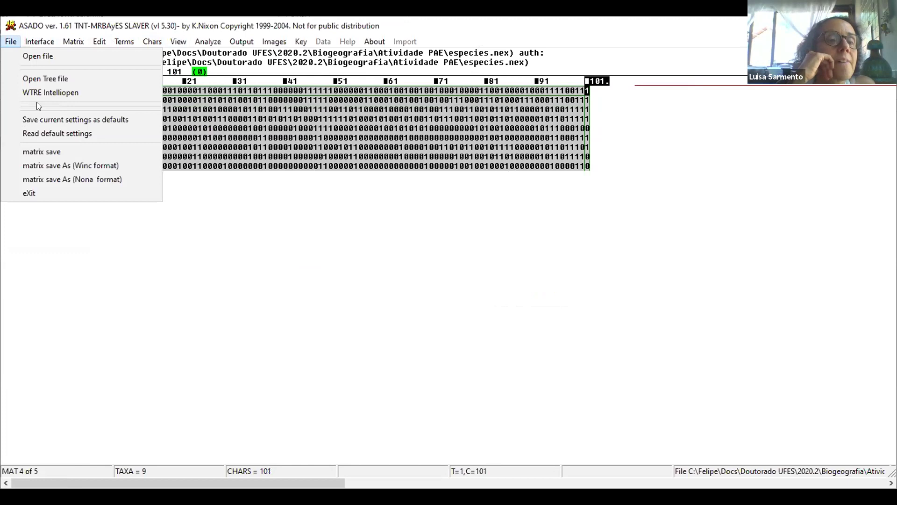
pyautogui.moveTo(37, 40)
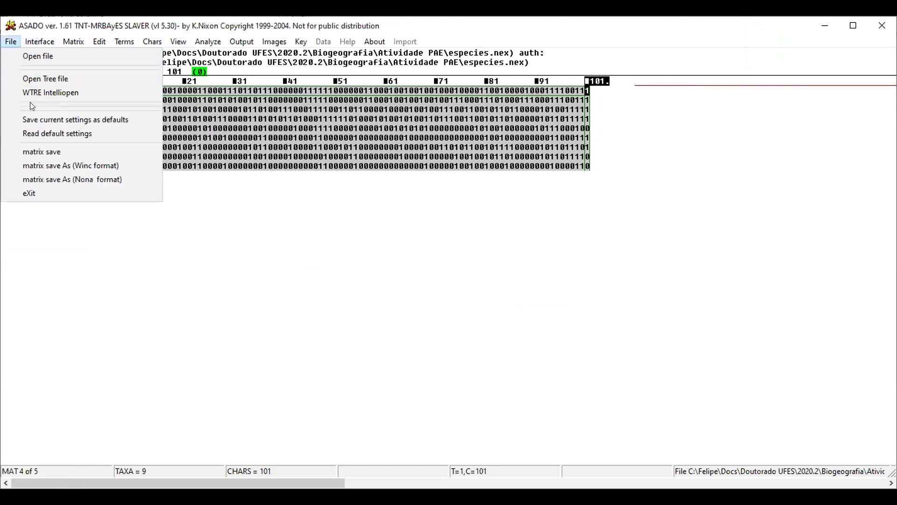
# Save the cleaned matrix in Winc format as especies_bacias in the Atividade PAE folder
pyautogui.click(56, 148)
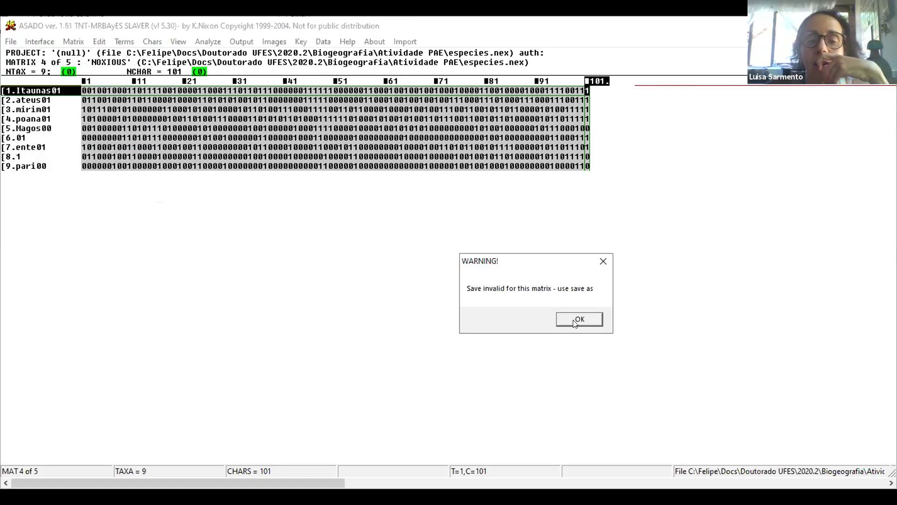
pyautogui.press('Return')
pyautogui.click(10, 41)
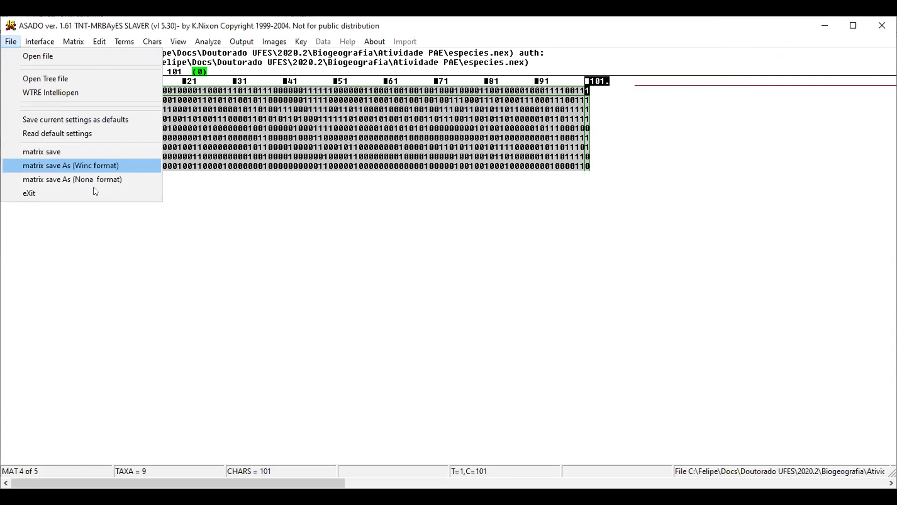
pyautogui.click(84, 164)
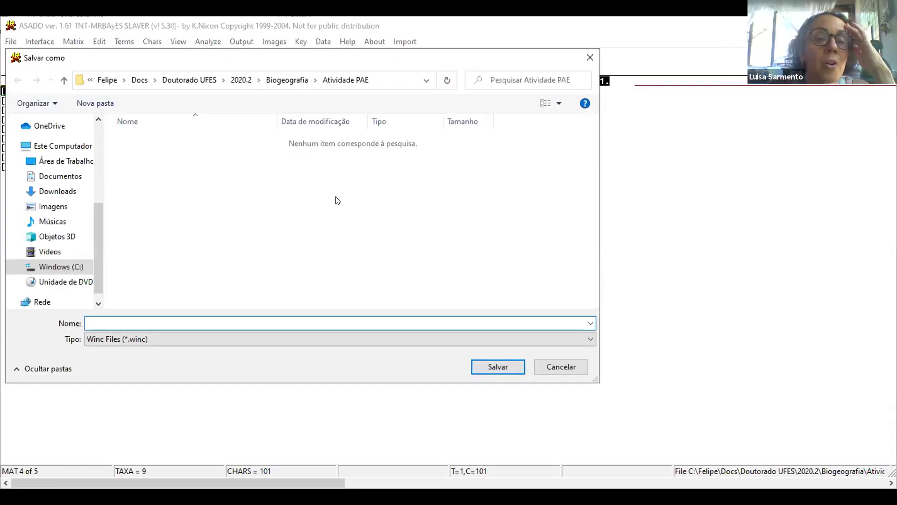
pyautogui.write('e')
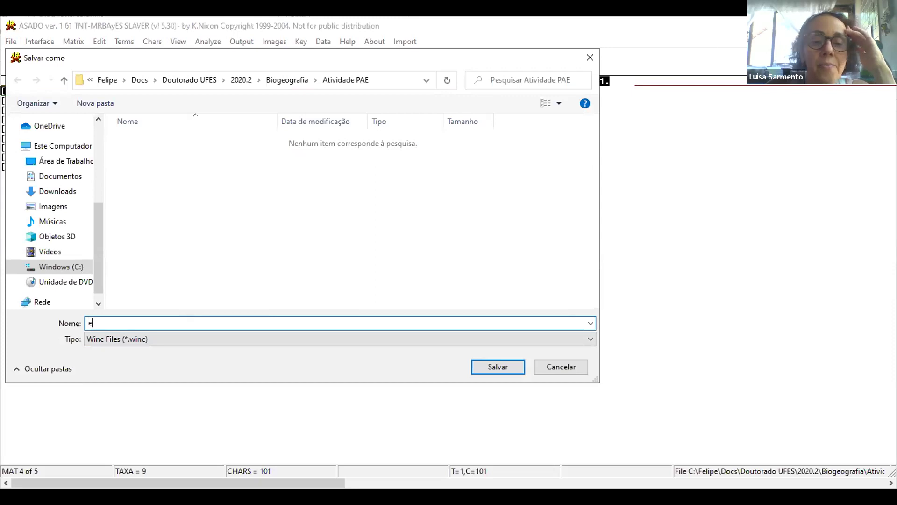
pyautogui.write('species_bacias')
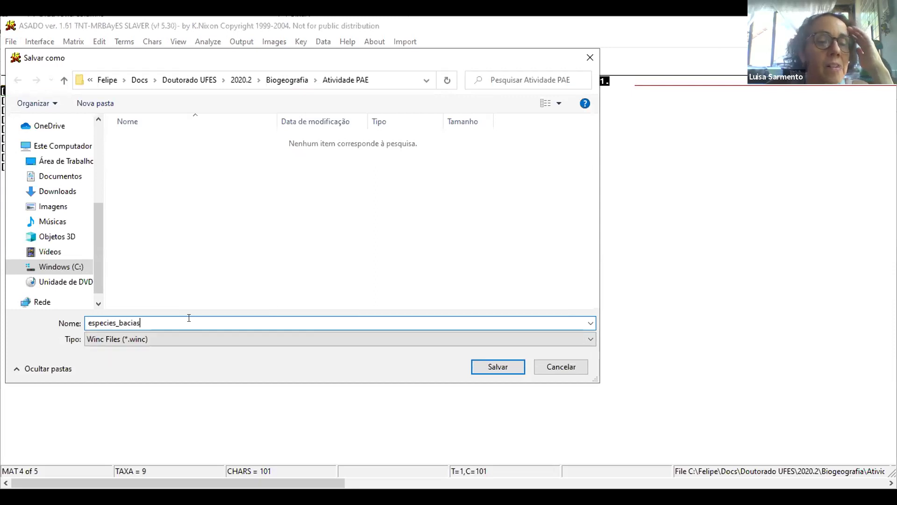
pyautogui.click(507, 366)
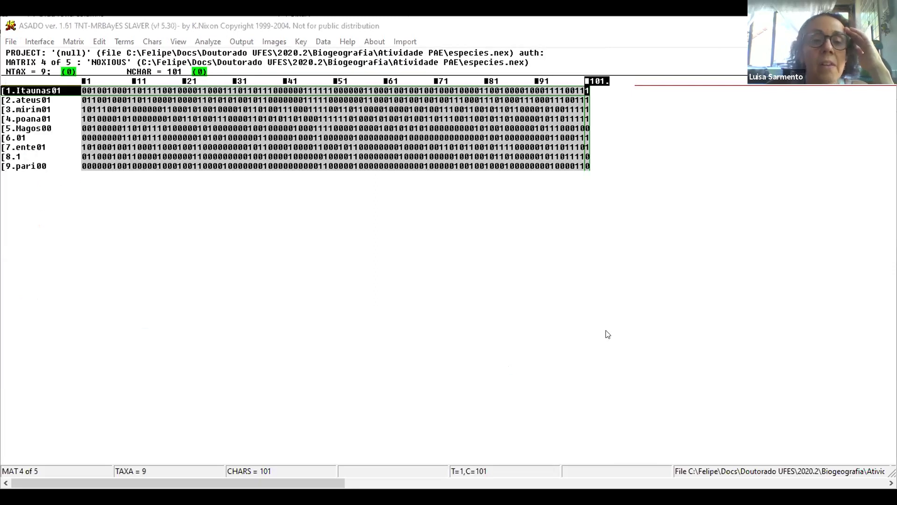
pyautogui.click(623, 324)
# Save the matrix in Nona format as especies_bacias_tnt in the Atividade PAE folder
pyautogui.click(11, 42)
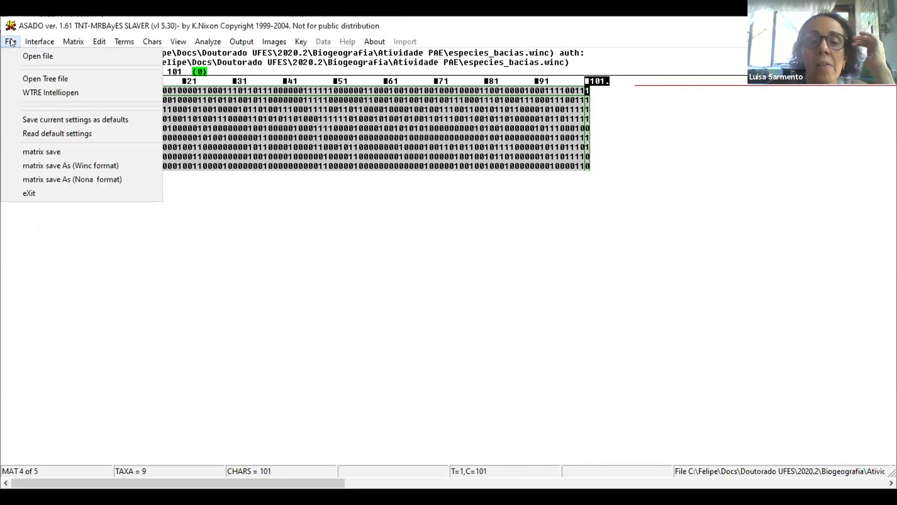
pyautogui.click(333, 235)
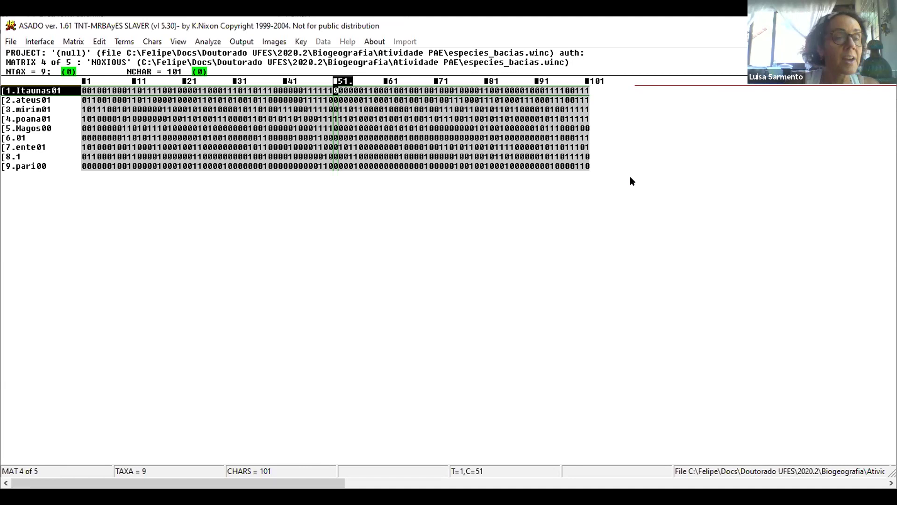
pyautogui.click(11, 42)
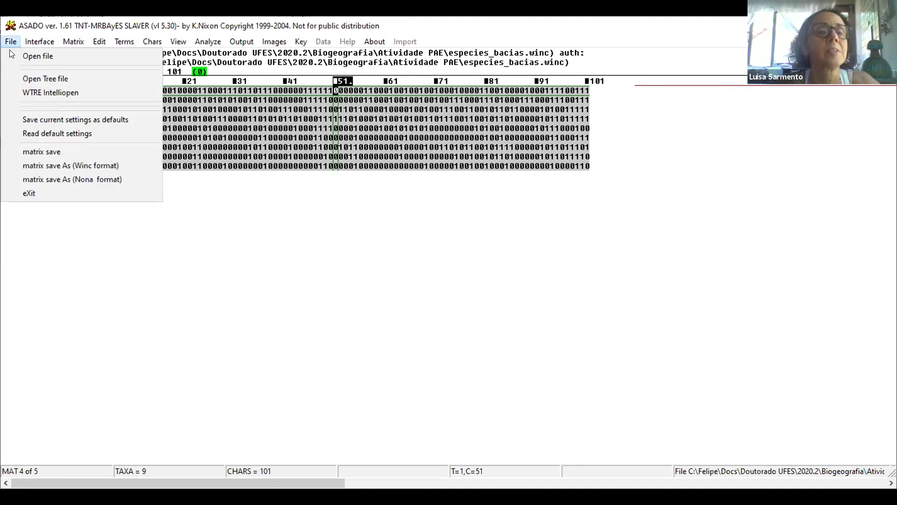
pyautogui.click(60, 179)
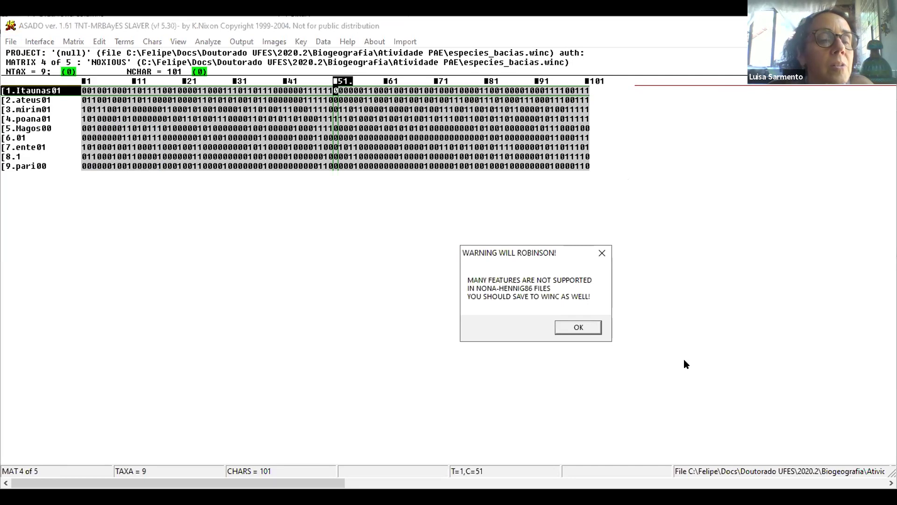
pyautogui.click(575, 327)
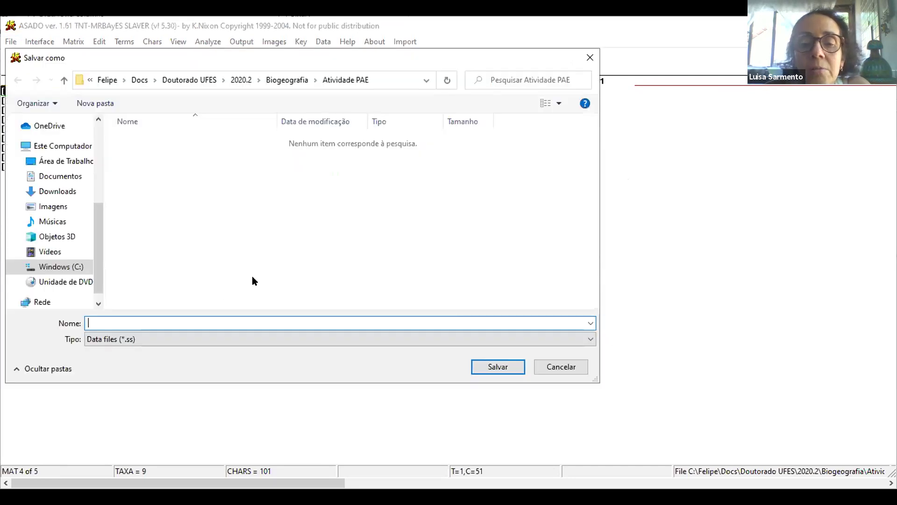
pyautogui.write('especies_bacias_tnt')
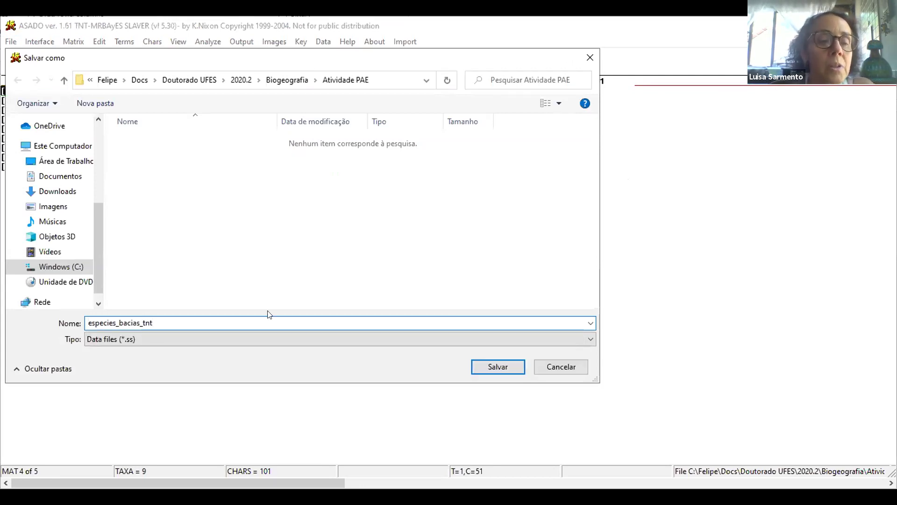
pyautogui.click(485, 369)
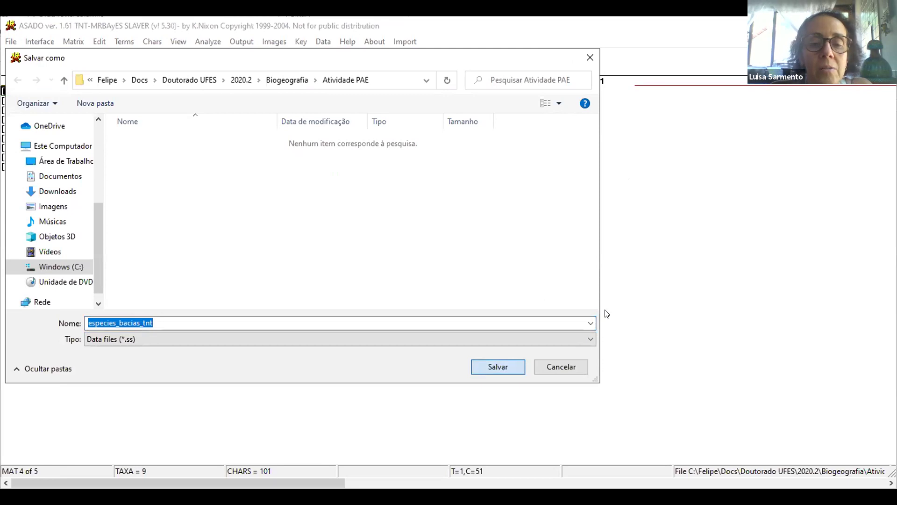
pyautogui.click(611, 323)
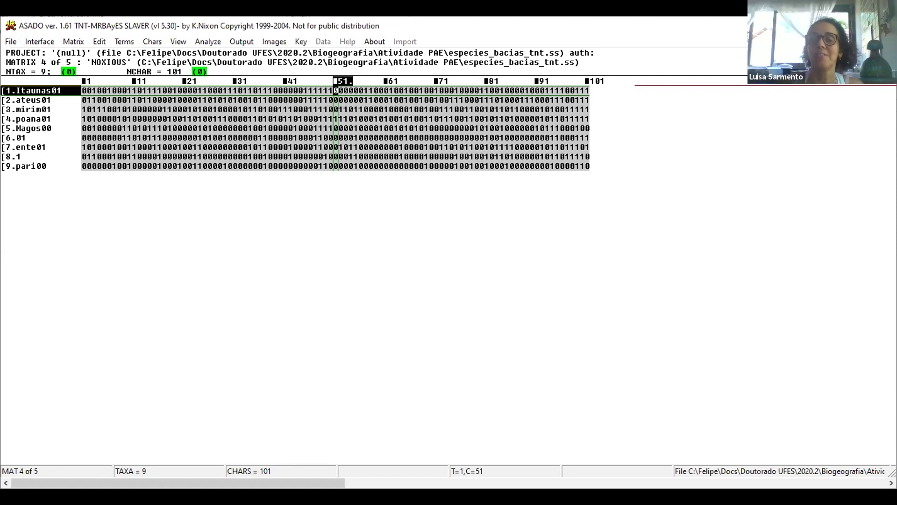
# Switch to TNT and open especies_bacias_tnt.ss from the Atividade PAE folder, listing all file types
pyautogui.hotkey('alt', 'Tab')
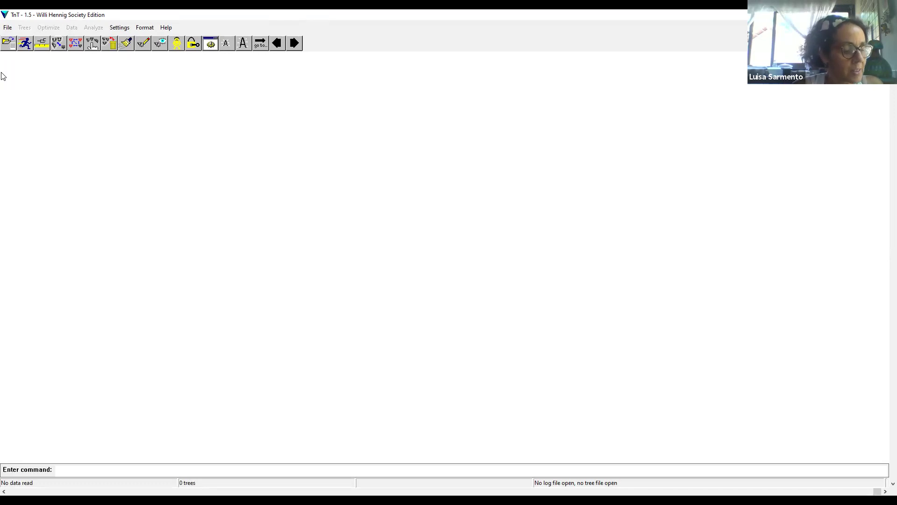
pyautogui.click(8, 29)
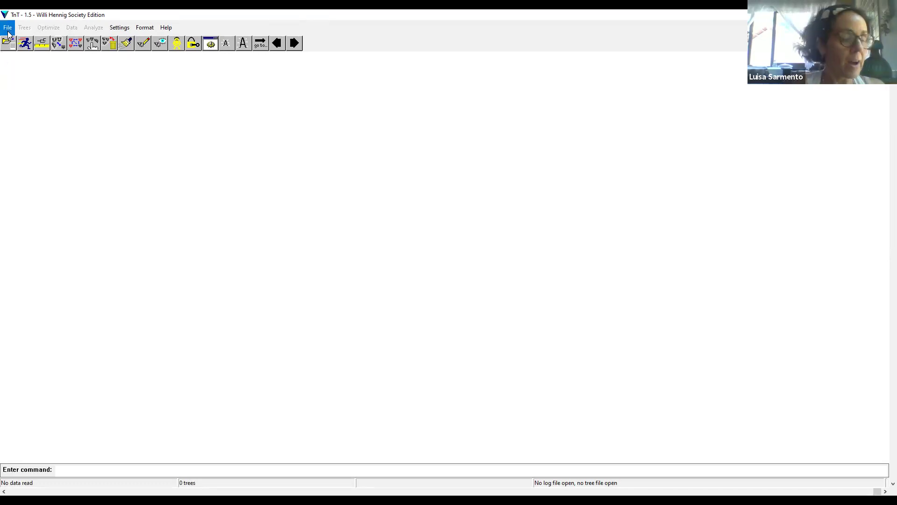
pyautogui.click(9, 29)
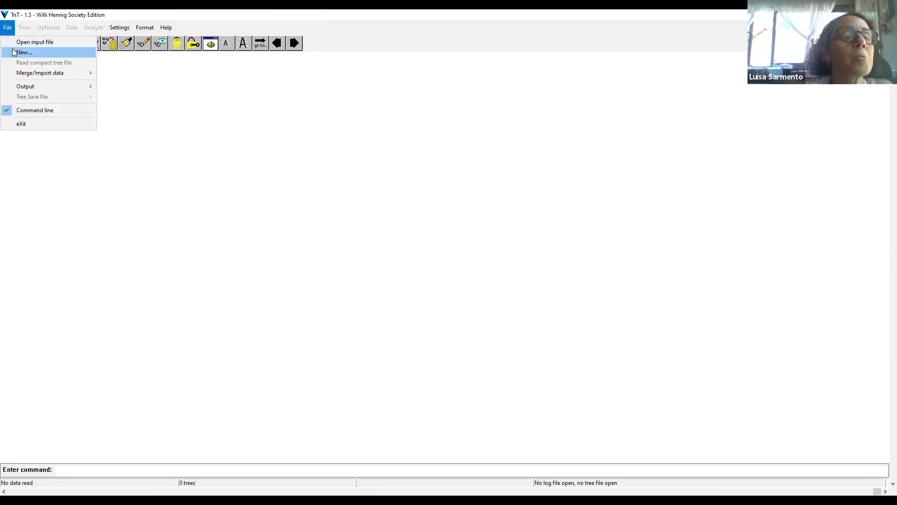
pyautogui.click(15, 44)
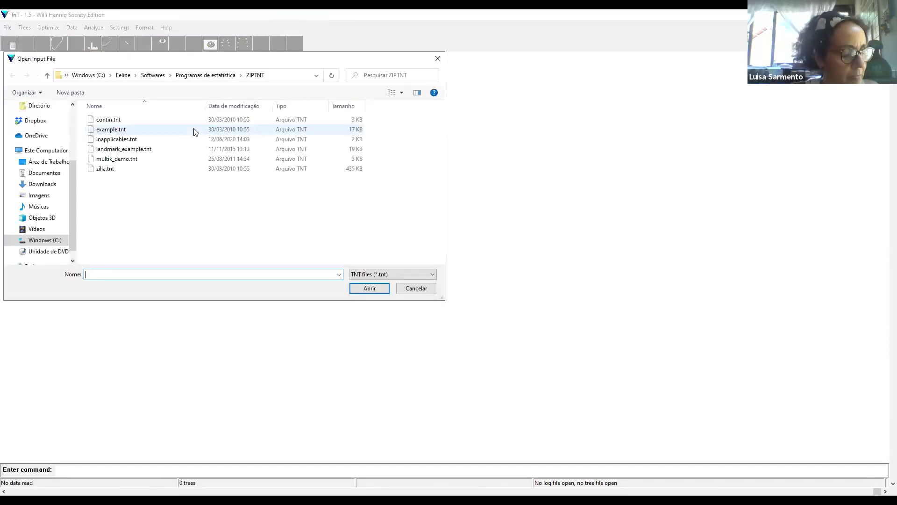
pyautogui.moveTo(71, 187); pyautogui.dragTo(73, 149)
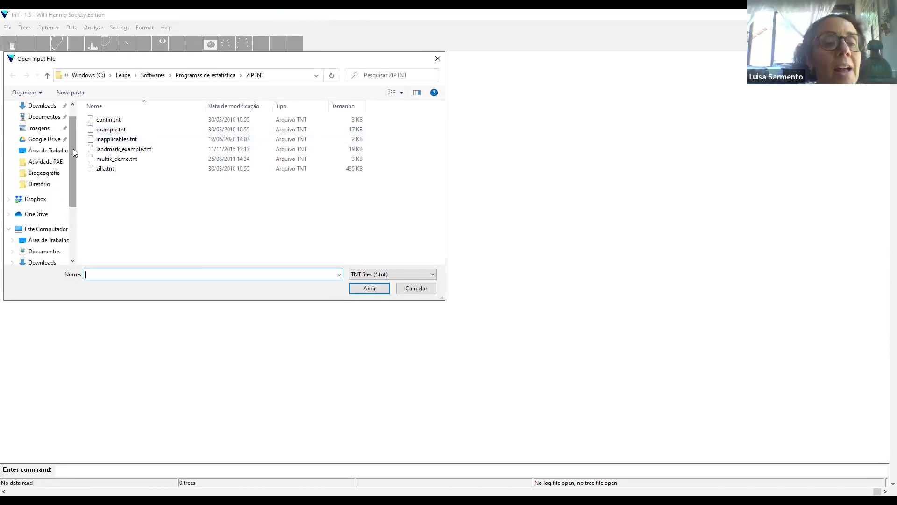
pyautogui.click(53, 162)
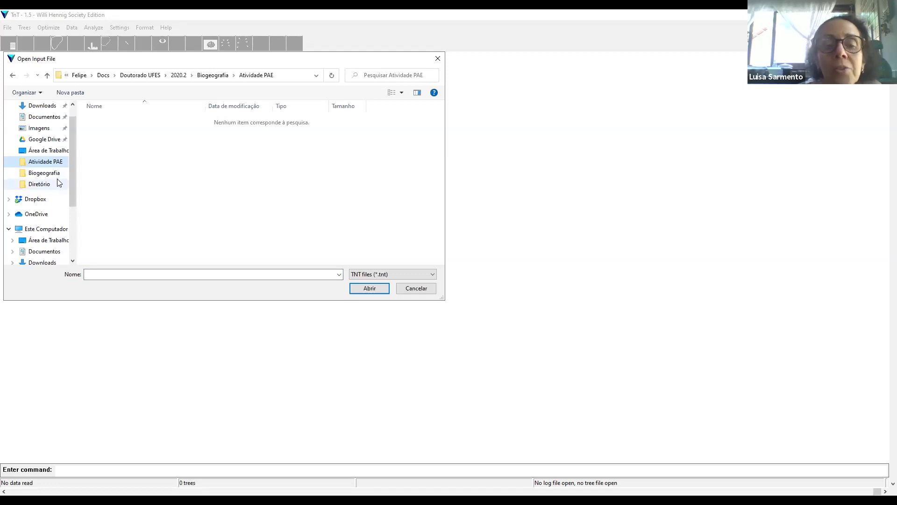
pyautogui.click(415, 272)
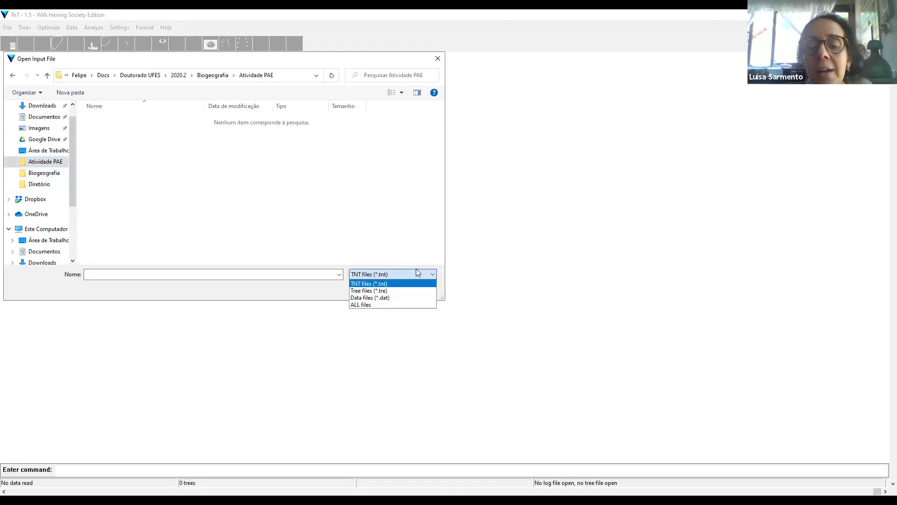
pyautogui.click(373, 304)
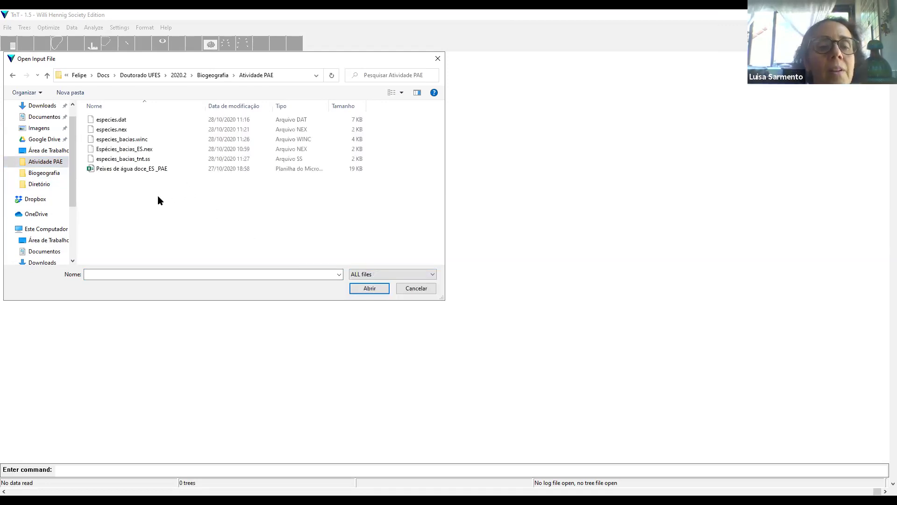
pyautogui.click(145, 161)
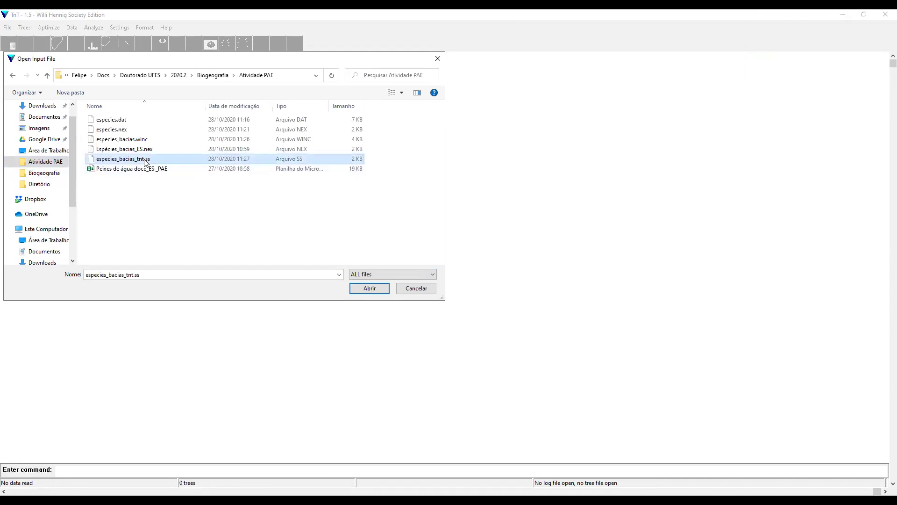
pyautogui.click(365, 290)
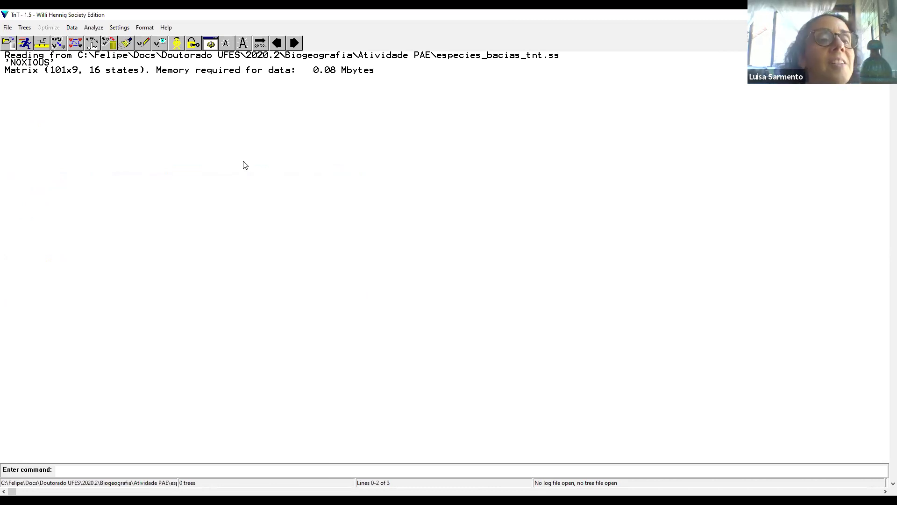
# Set the maximum number of trees held in memory to 10000
pyautogui.click(120, 26)
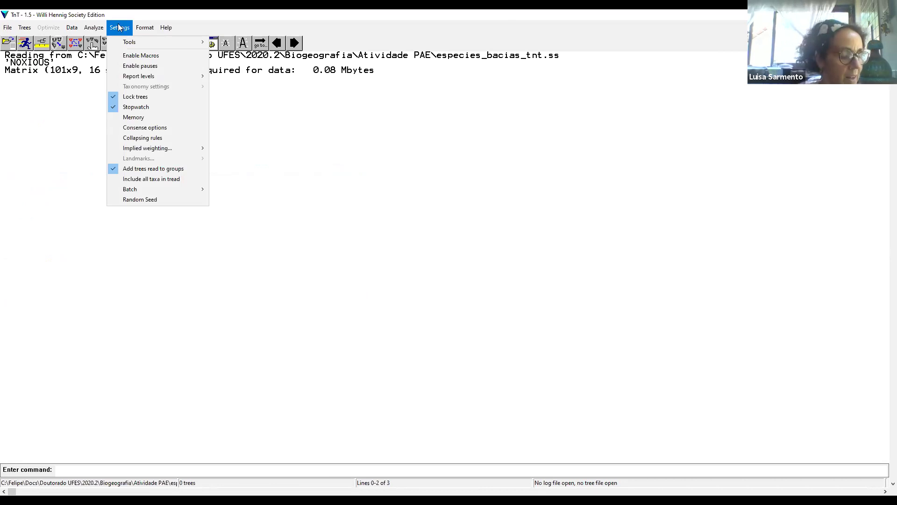
pyautogui.click(140, 117)
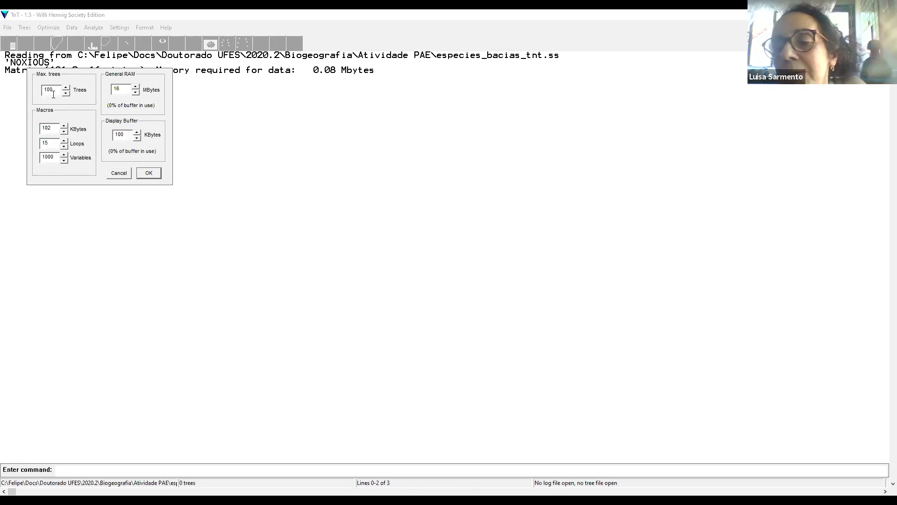
pyautogui.moveTo(53, 90); pyautogui.dragTo(43, 92)
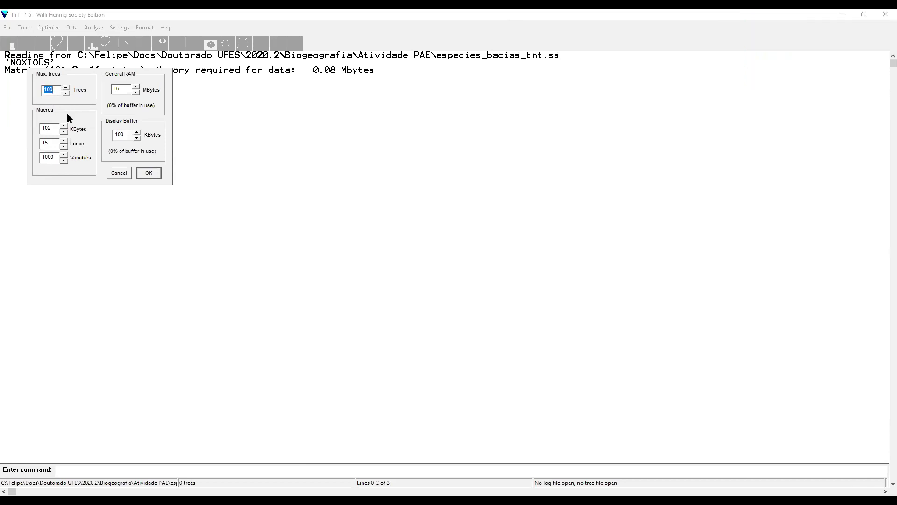
pyautogui.write('10000')
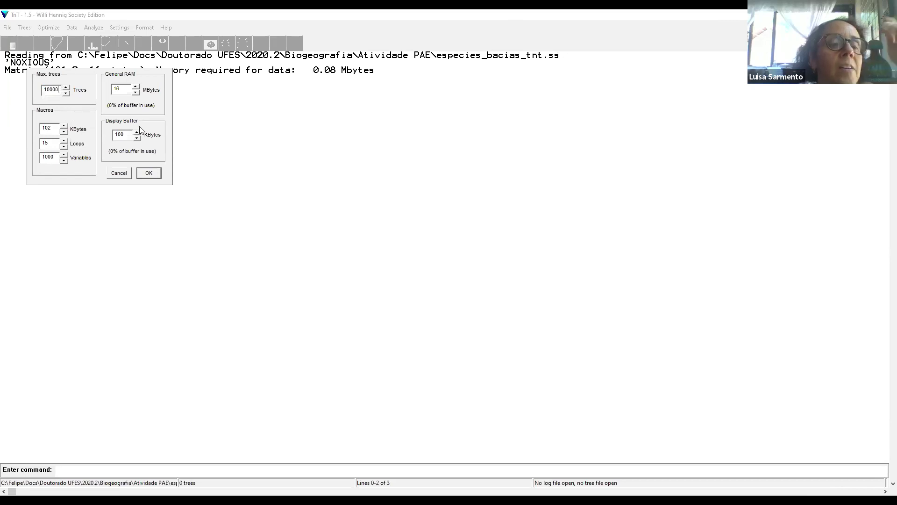
pyautogui.click(148, 176)
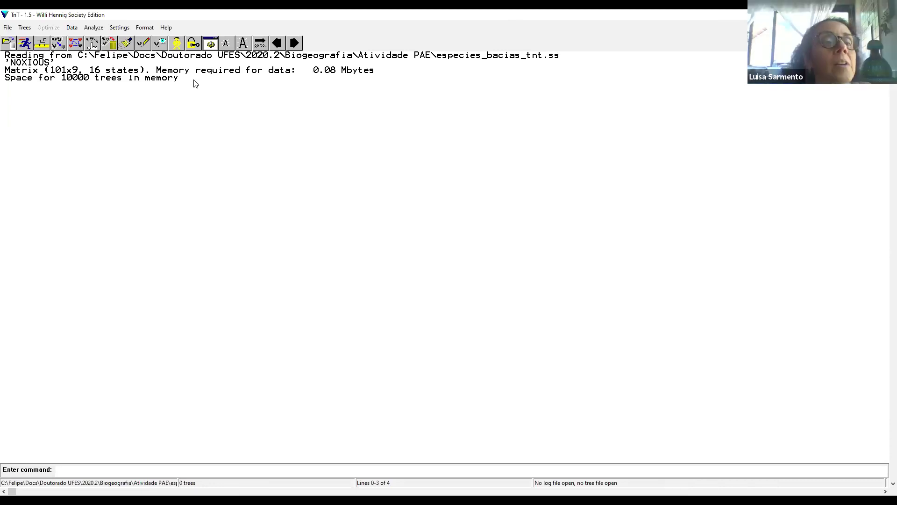
# Run a traditional search with Wagner starting trees, 10 replications and TBR swapping, keeping all trees found
pyautogui.click(95, 28)
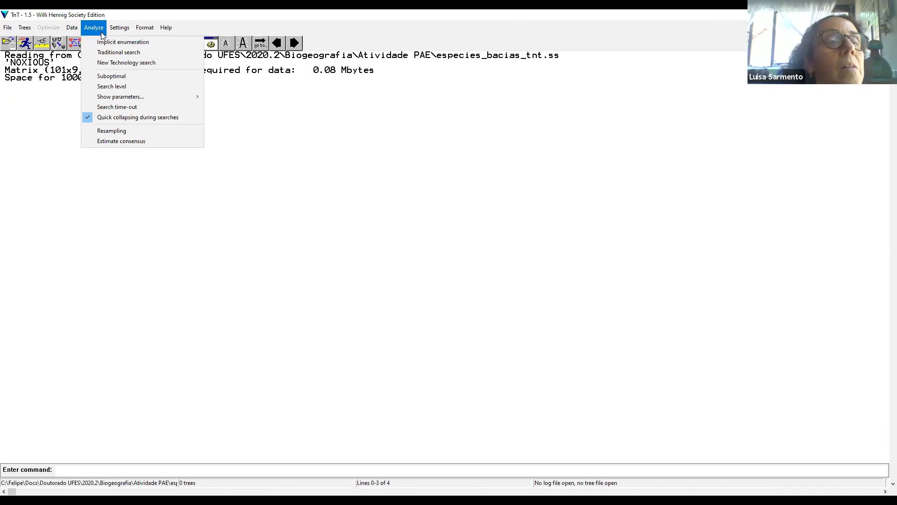
pyautogui.click(132, 53)
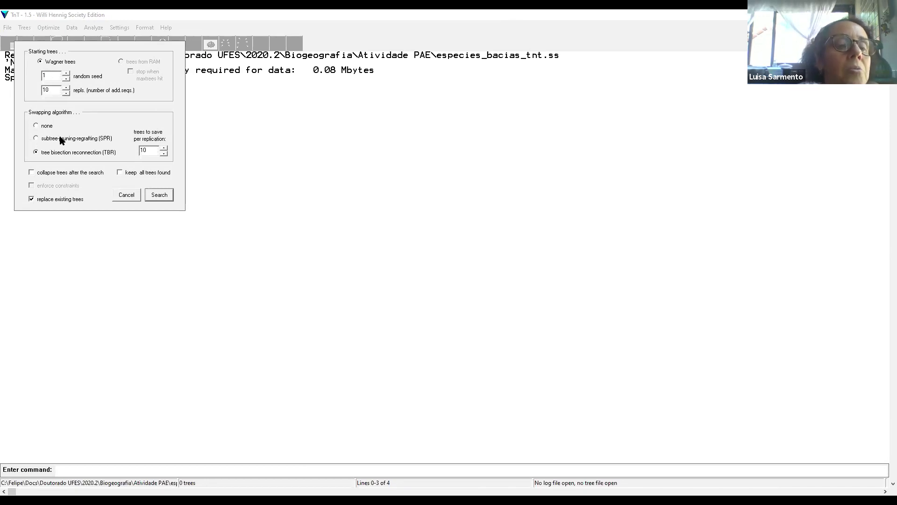
pyautogui.click(120, 172)
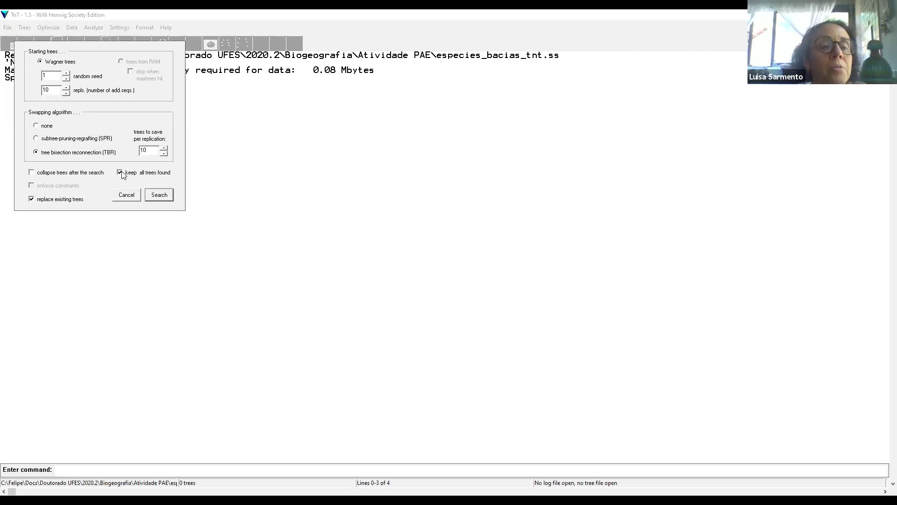
pyautogui.click(159, 195)
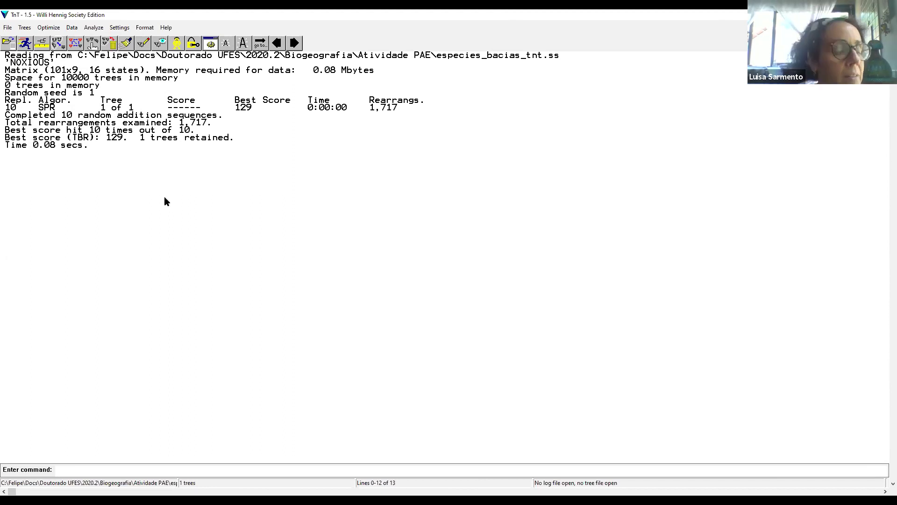
# Open a parenthetical (append) tree save file named tree in the Atividade PAE folder
pyautogui.click(8, 28)
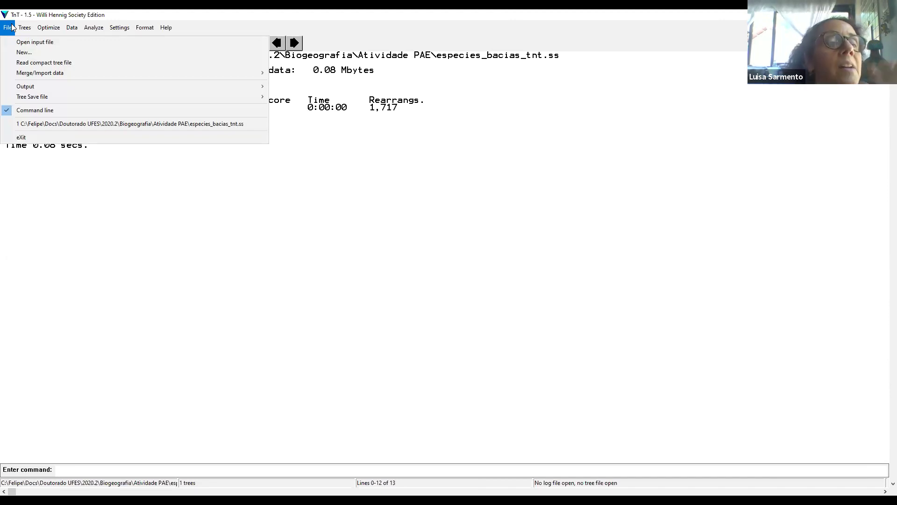
pyautogui.moveTo(204, 94)
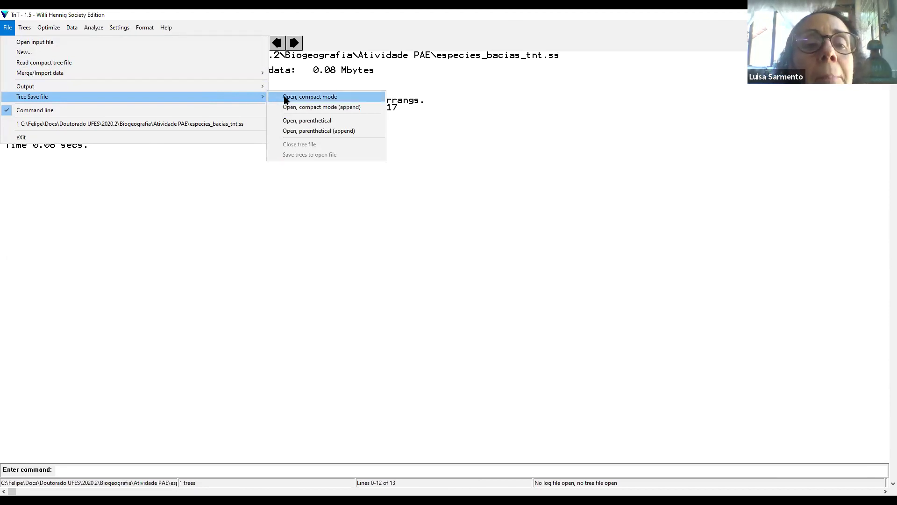
pyautogui.click(303, 133)
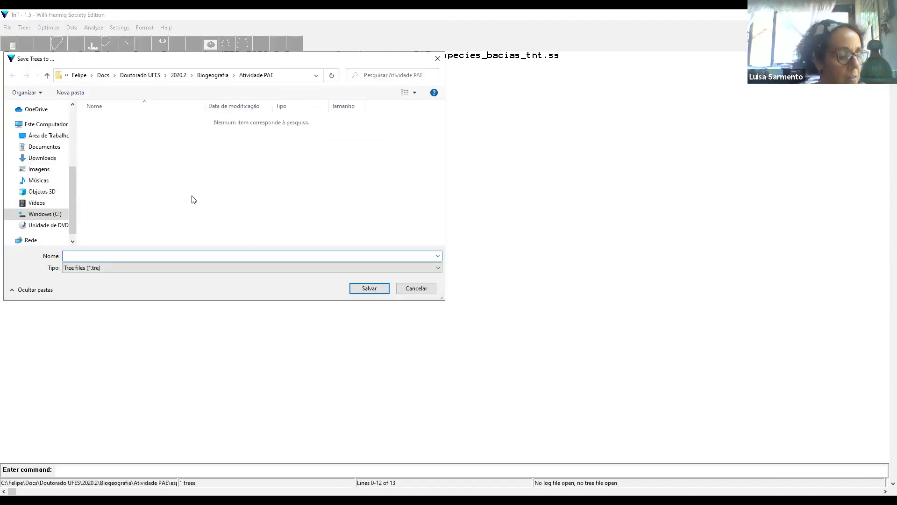
pyautogui.write('tree')
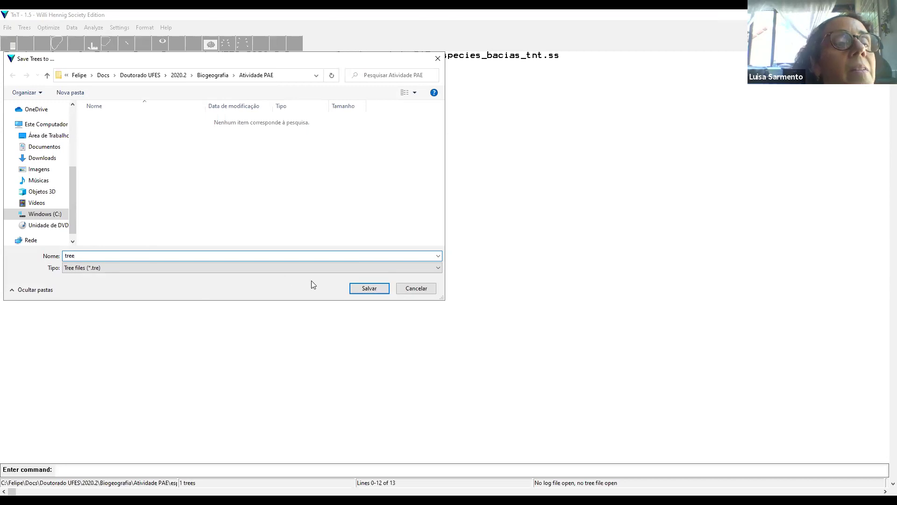
pyautogui.click(369, 289)
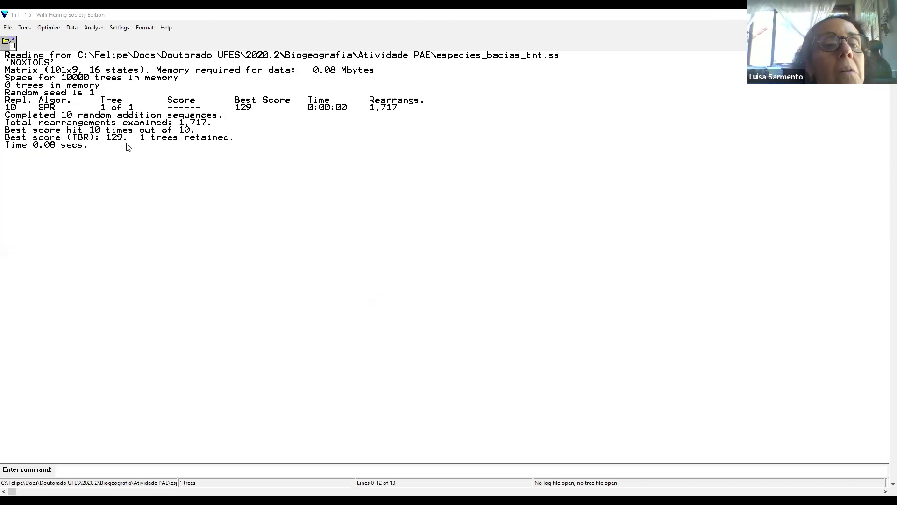
# Save all trees in memory to the open tree file tree.tre
pyautogui.click(9, 28)
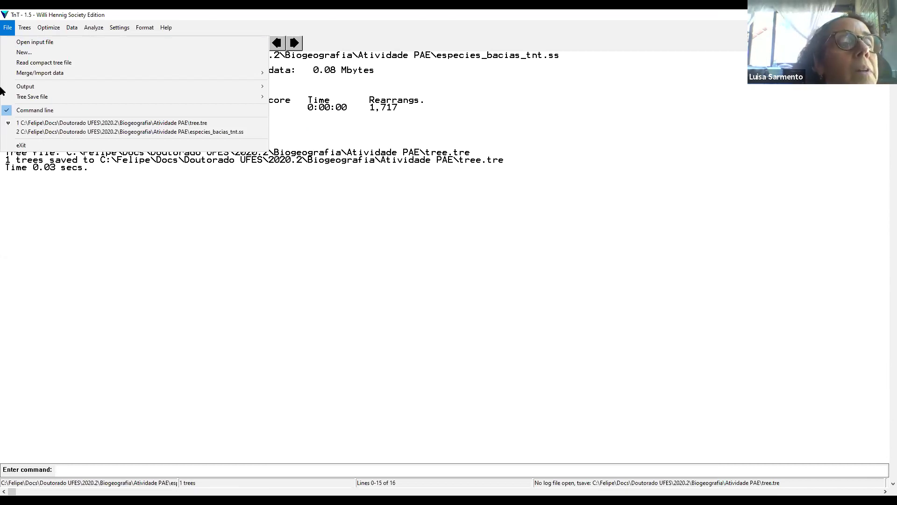
pyautogui.moveTo(265, 99)
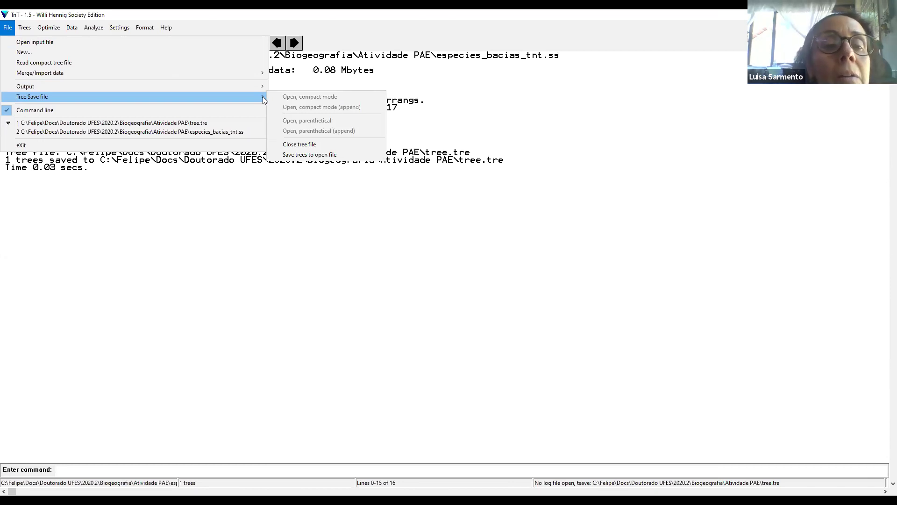
pyautogui.click(330, 159)
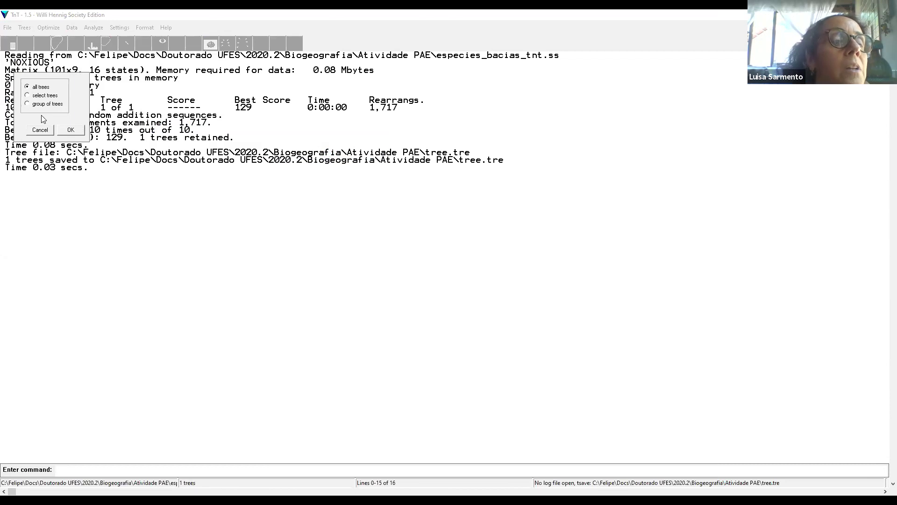
pyautogui.click(79, 130)
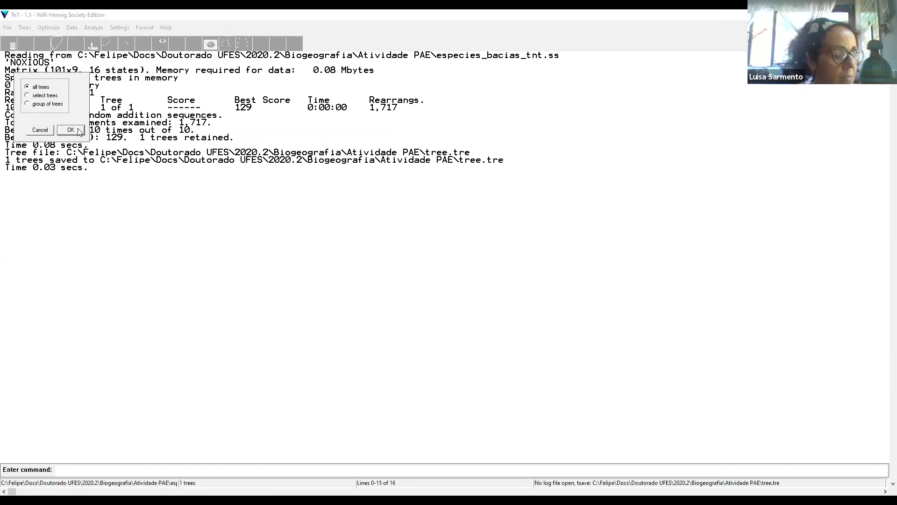